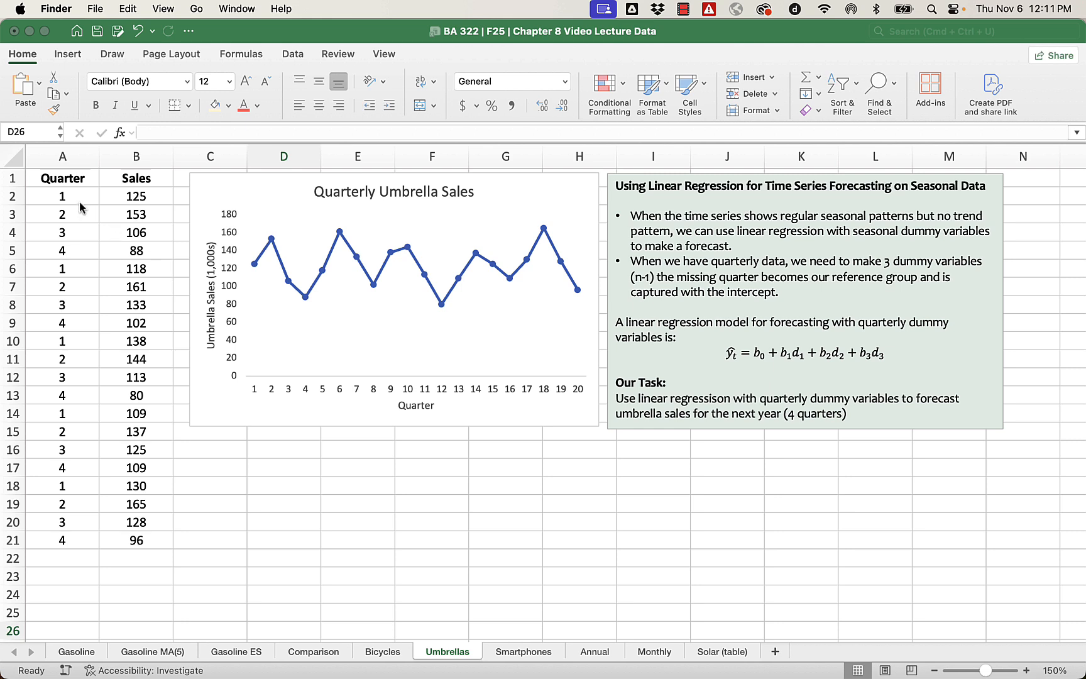
Review the repeating quarter numbers in column A and the dummy-variable regression model in the notes text box.
click(78, 201)
click(77, 215)
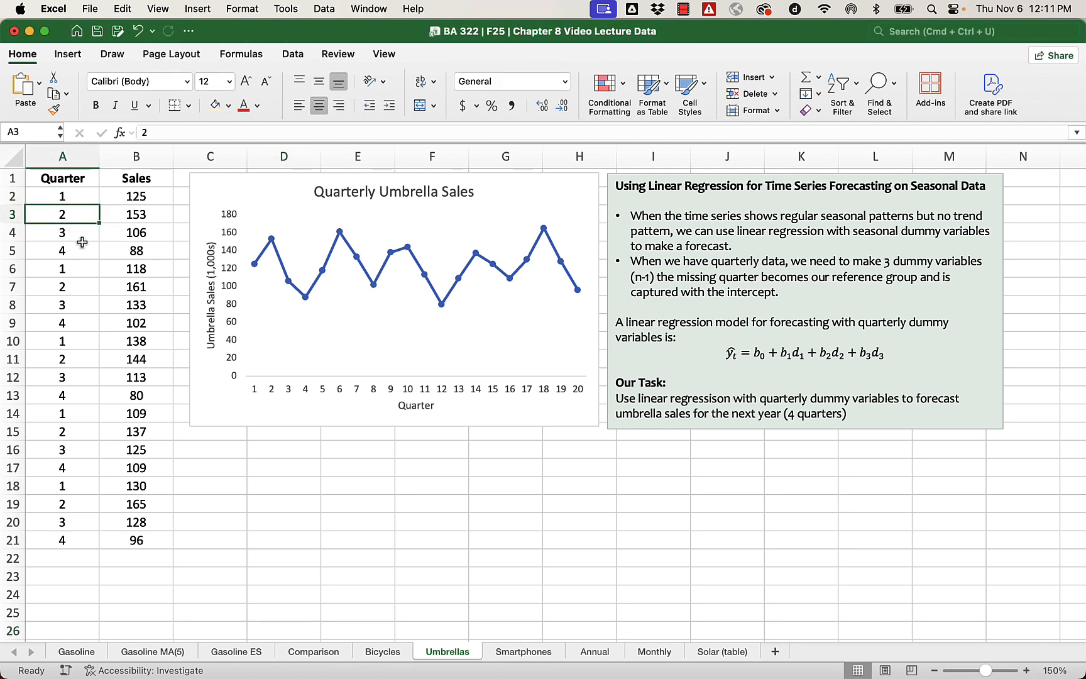
click(83, 238)
click(83, 251)
drag(68, 198, 67, 398)
click(77, 273)
right_click(75, 419)
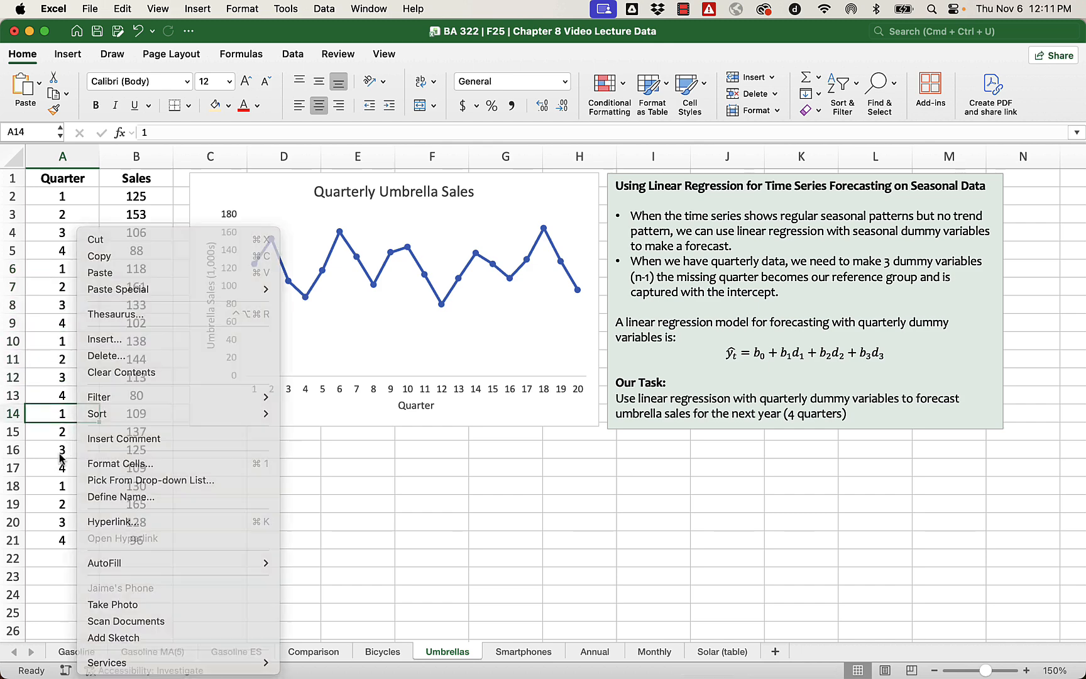
click(521, 564)
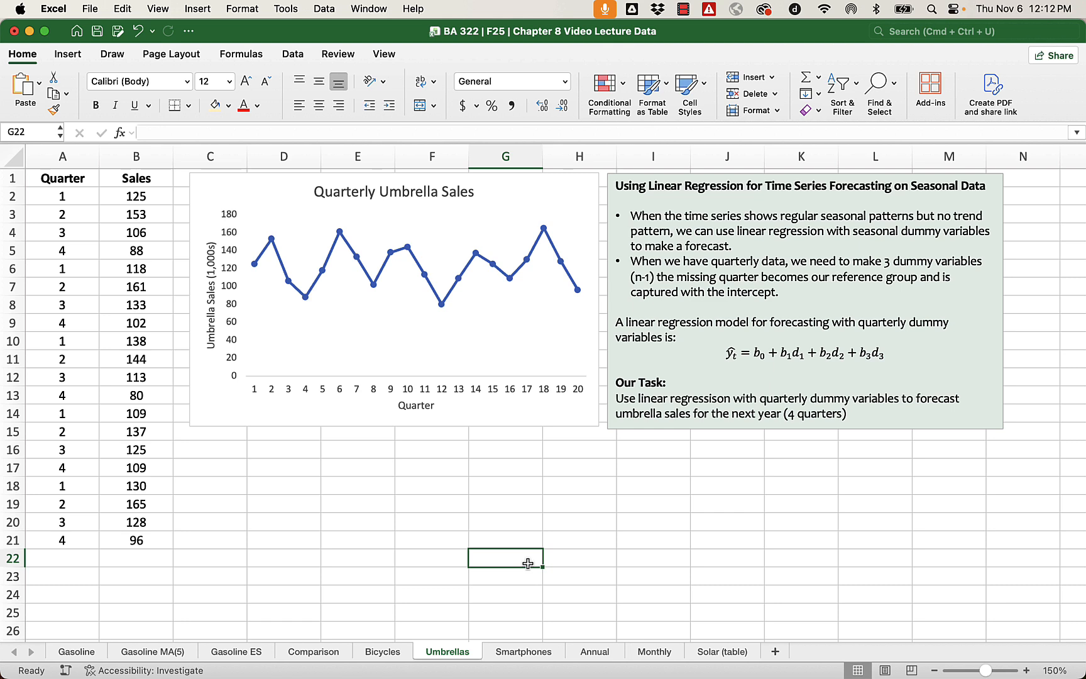
drag(679, 339, 615, 322)
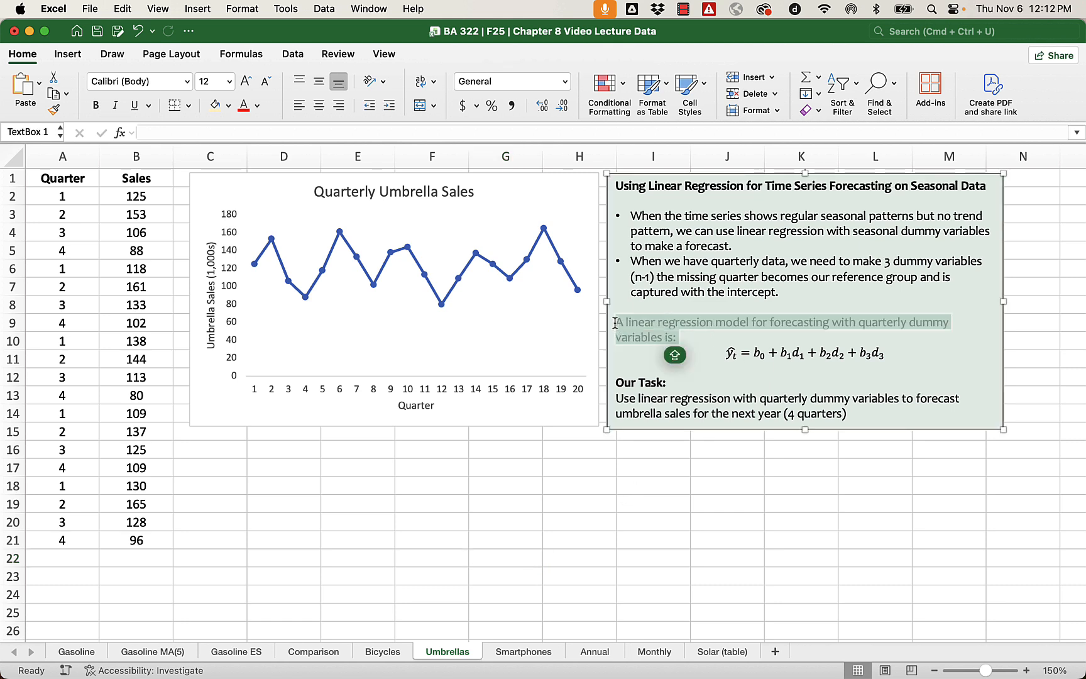
click(907, 356)
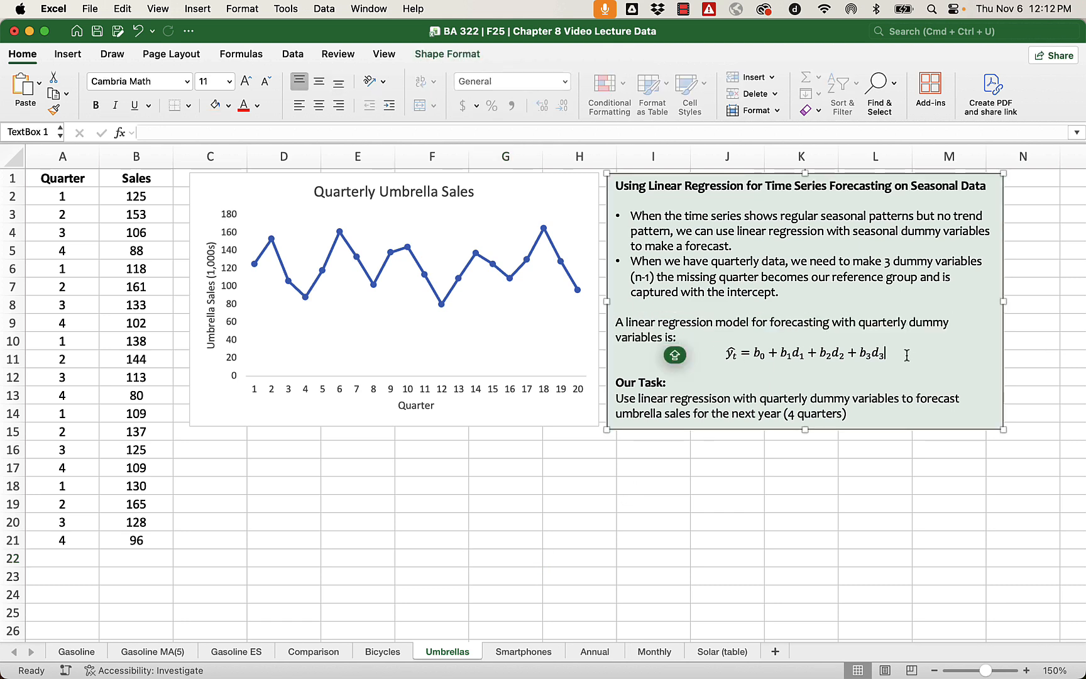
click(966, 524)
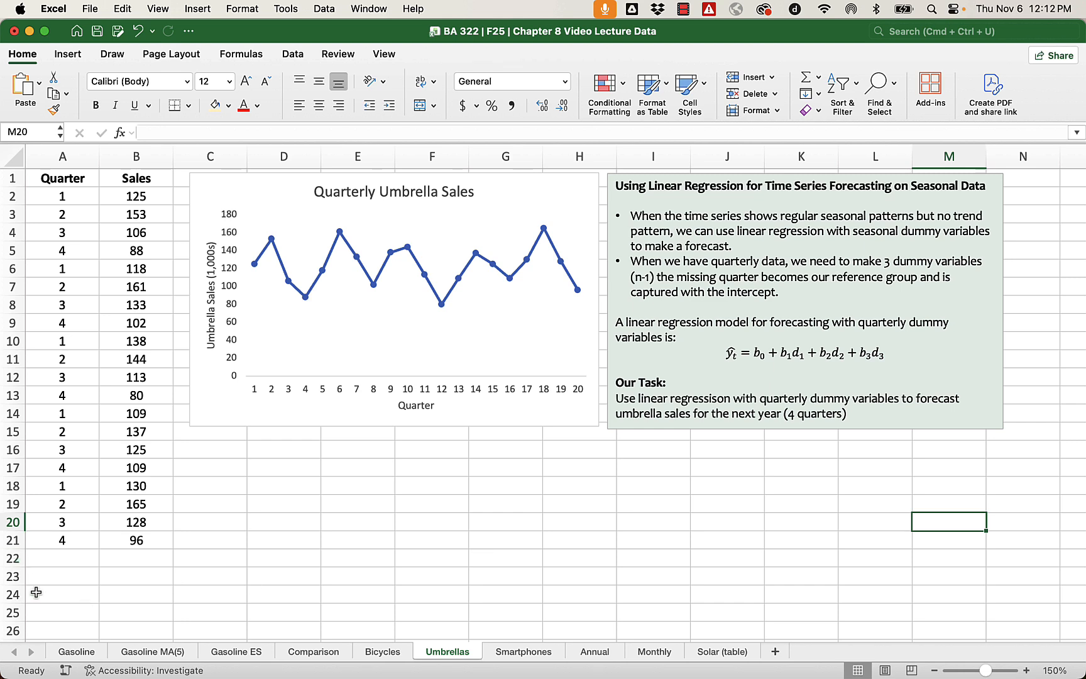
Enter the four forecast quarters 1, 2, 3 and 4 in cells A22 to A25 below the existing data.
click(59, 565)
text(1)
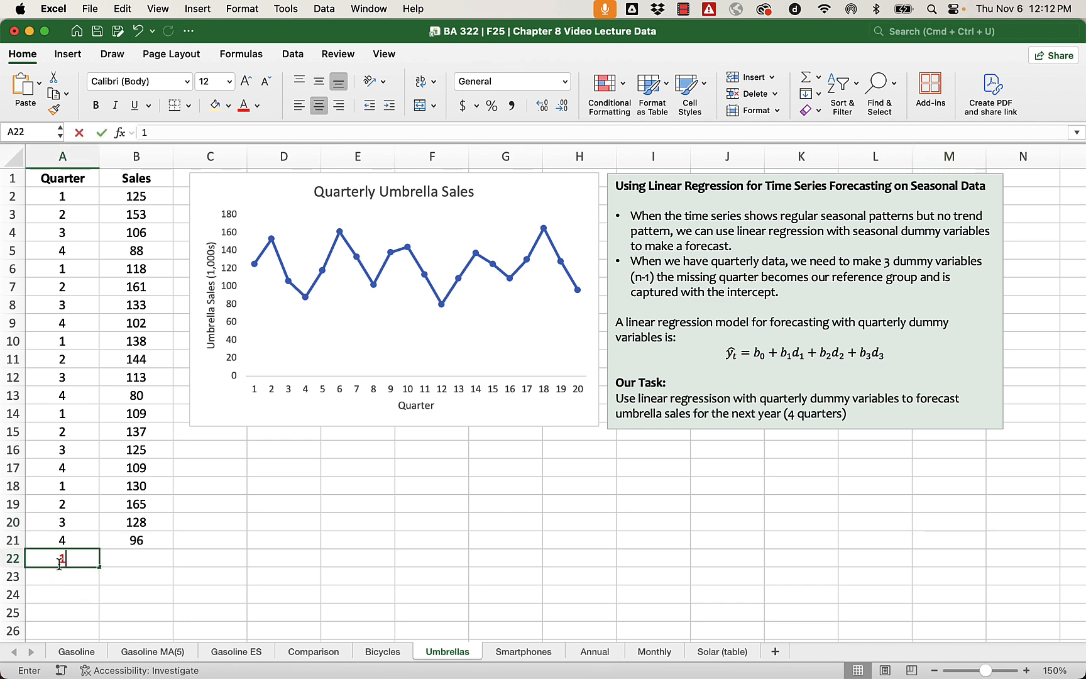
key(Return)
text(2)
key(Return)
text(3)
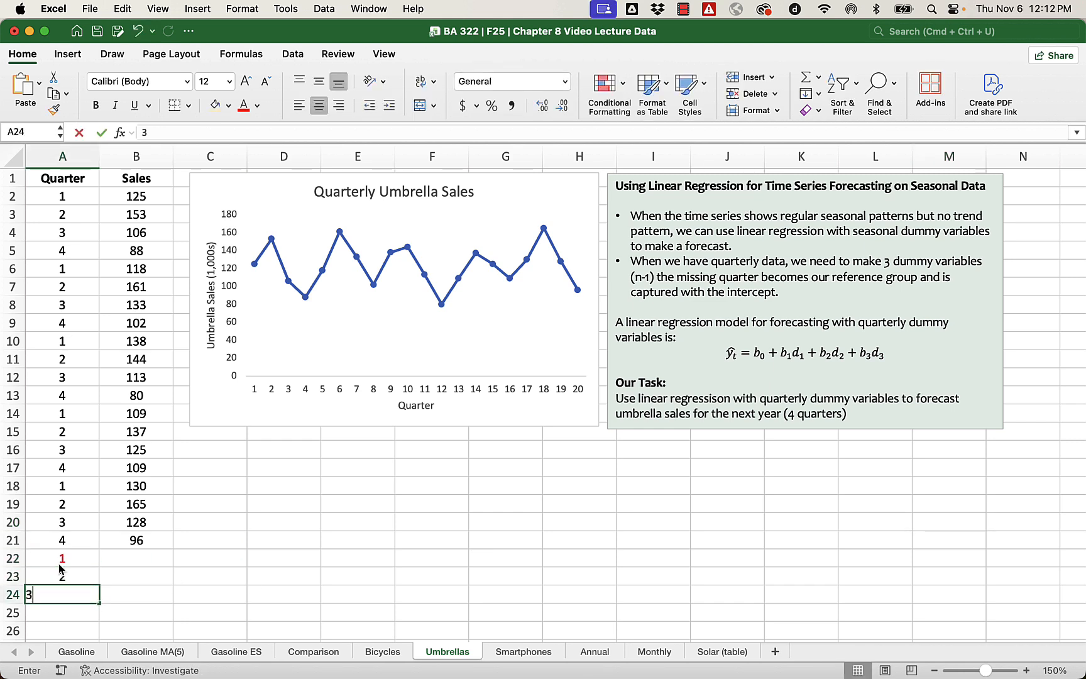
key(Return)
text(4)
key(Return)
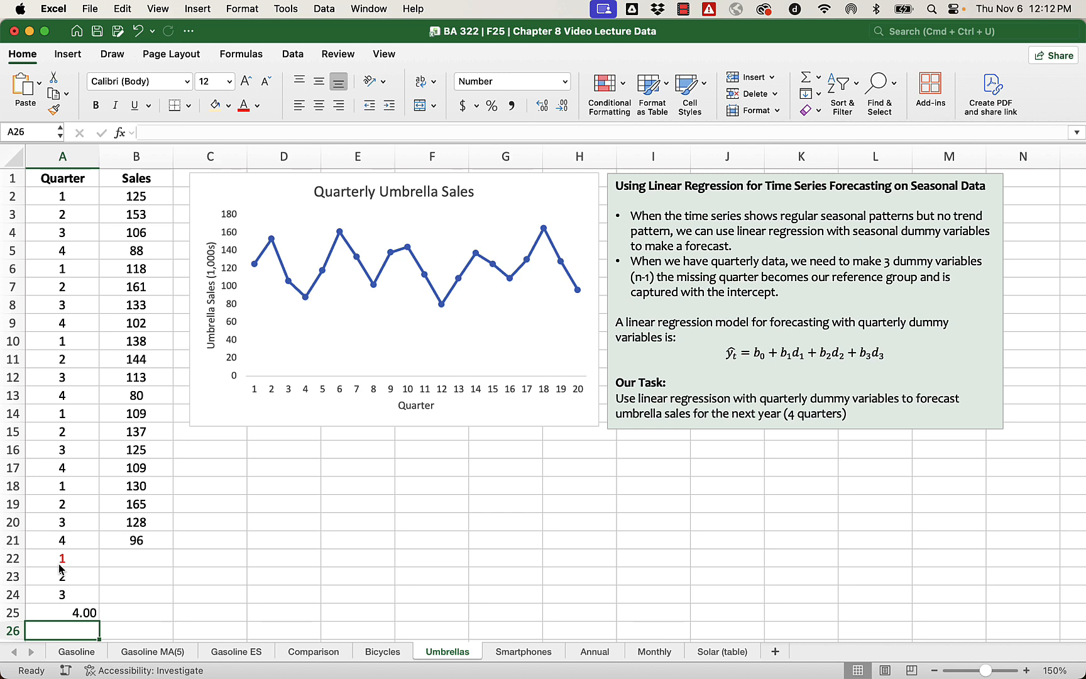
Format the forecast quarters in A22:A25 as centred red numbers with no decimal places.
drag(62, 557, 65, 608)
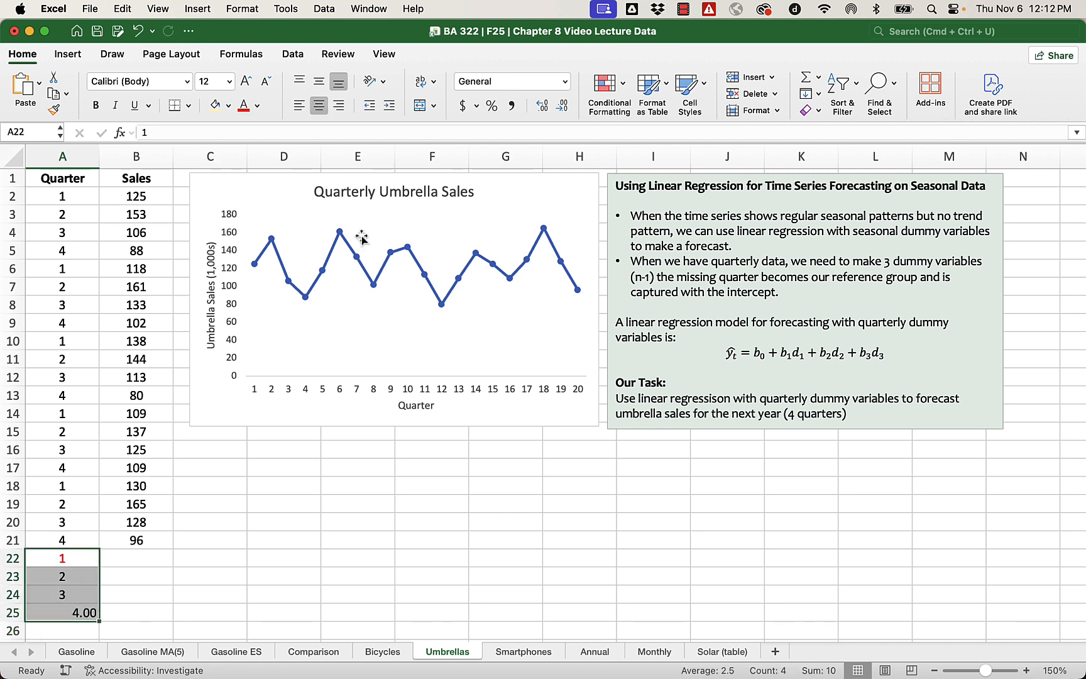
click(320, 106)
click(320, 105)
click(565, 82)
click(524, 138)
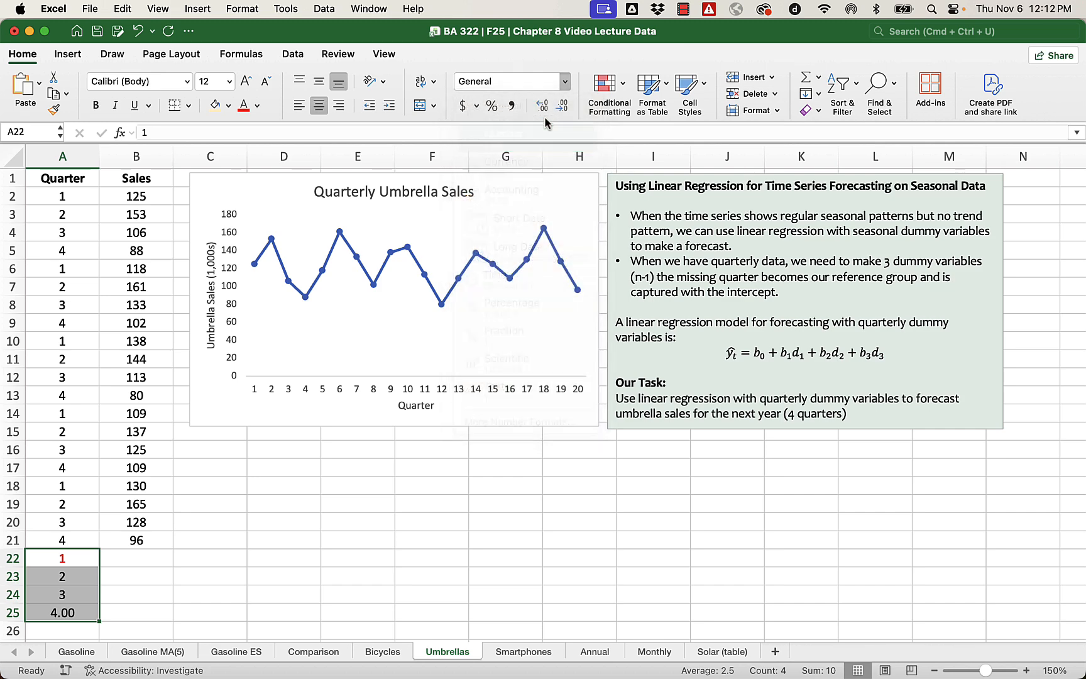
click(562, 106)
click(562, 106)
click(501, 453)
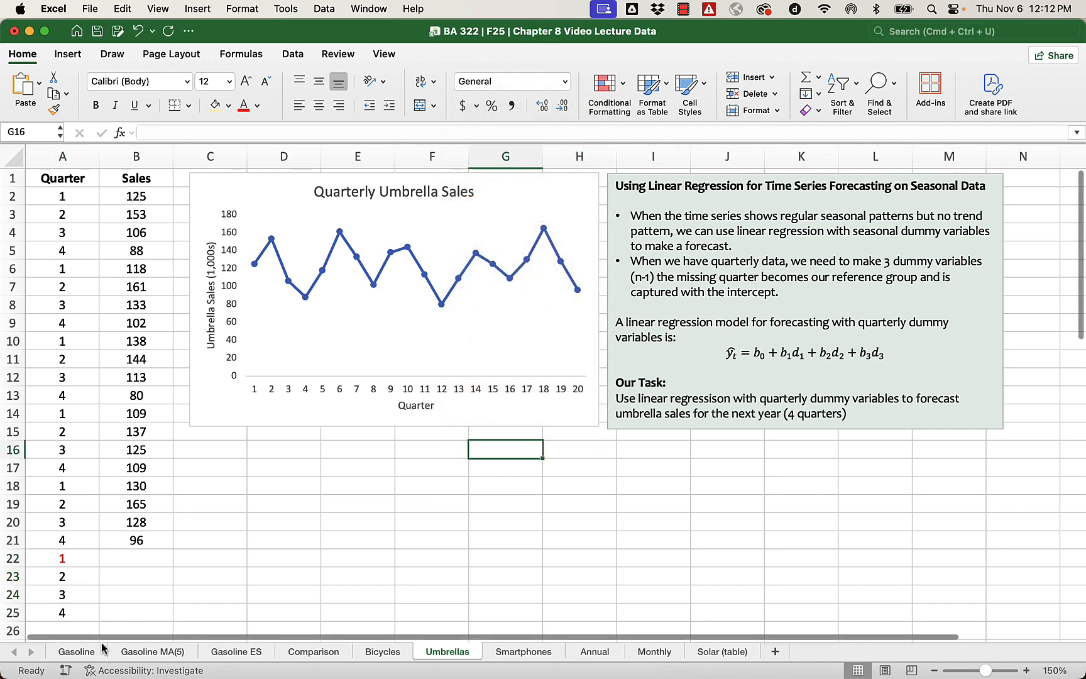
drag(65, 557, 62, 613)
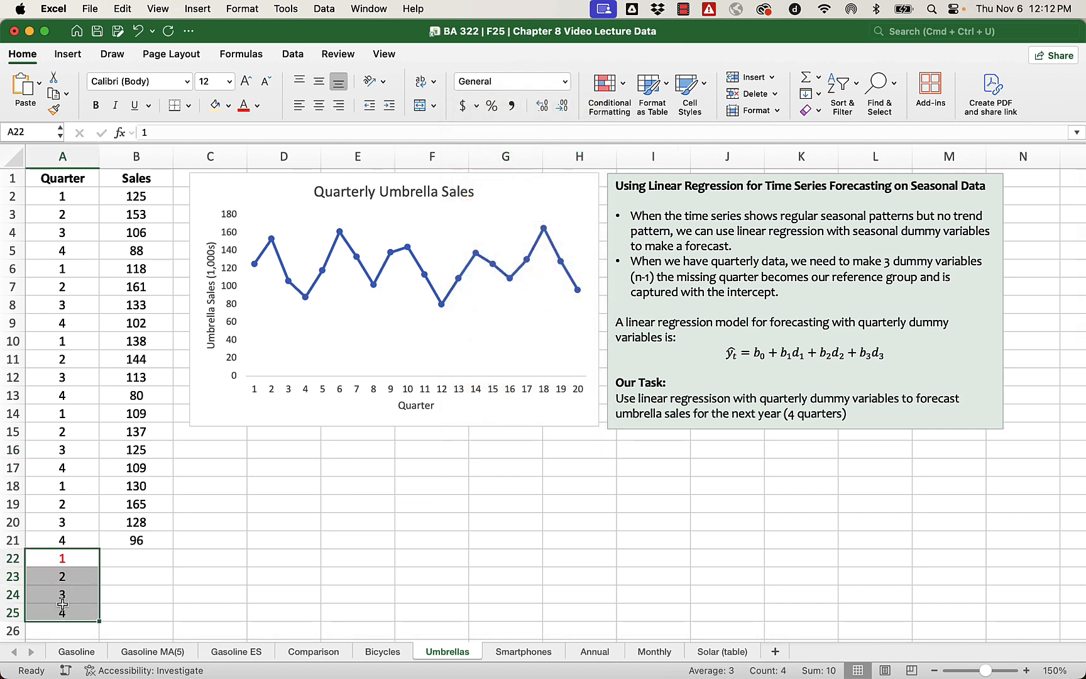
click(245, 108)
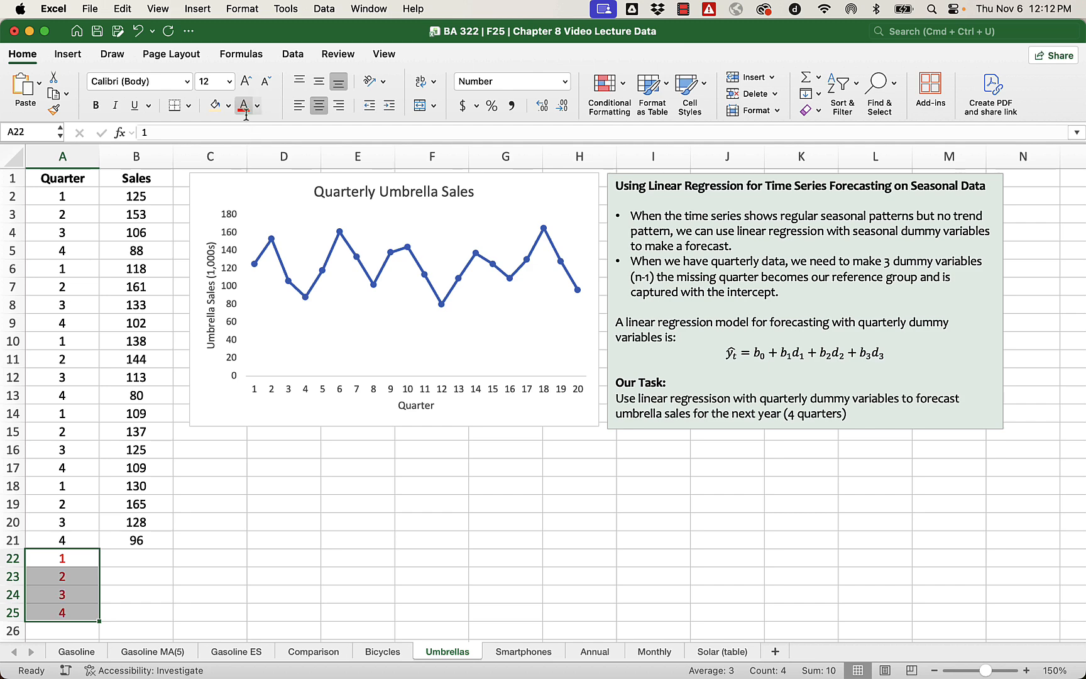
Move the Quarterly Umbrella Sales chart below the notes text box to free the columns beside the sales data.
drag(194, 195, 619, 451)
click(325, 395)
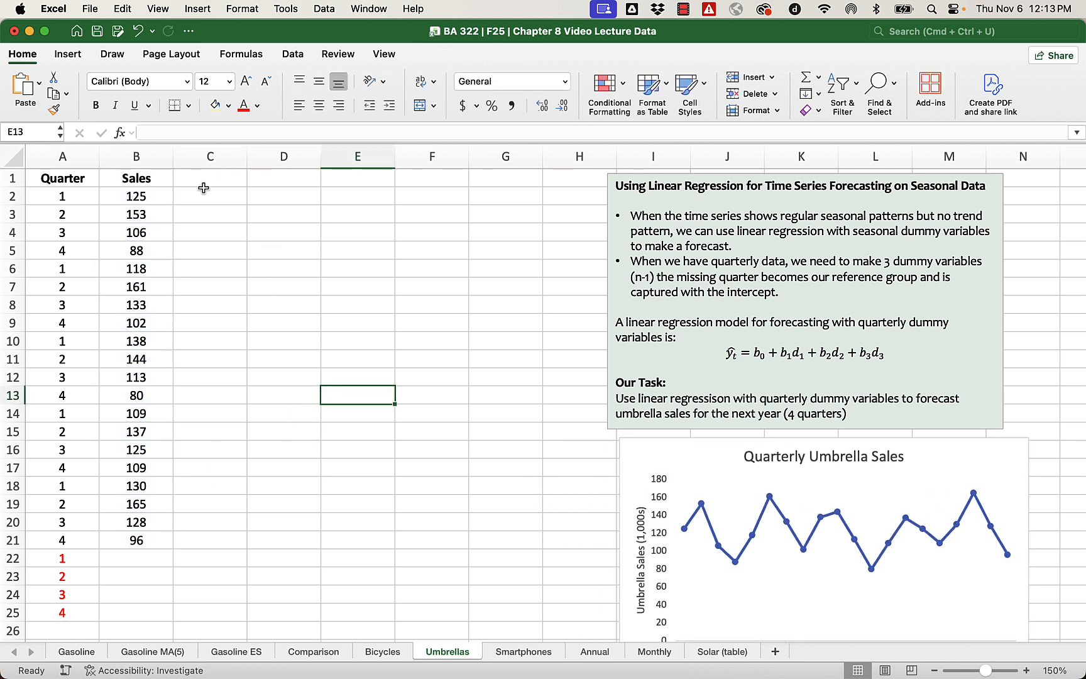
click(84, 197)
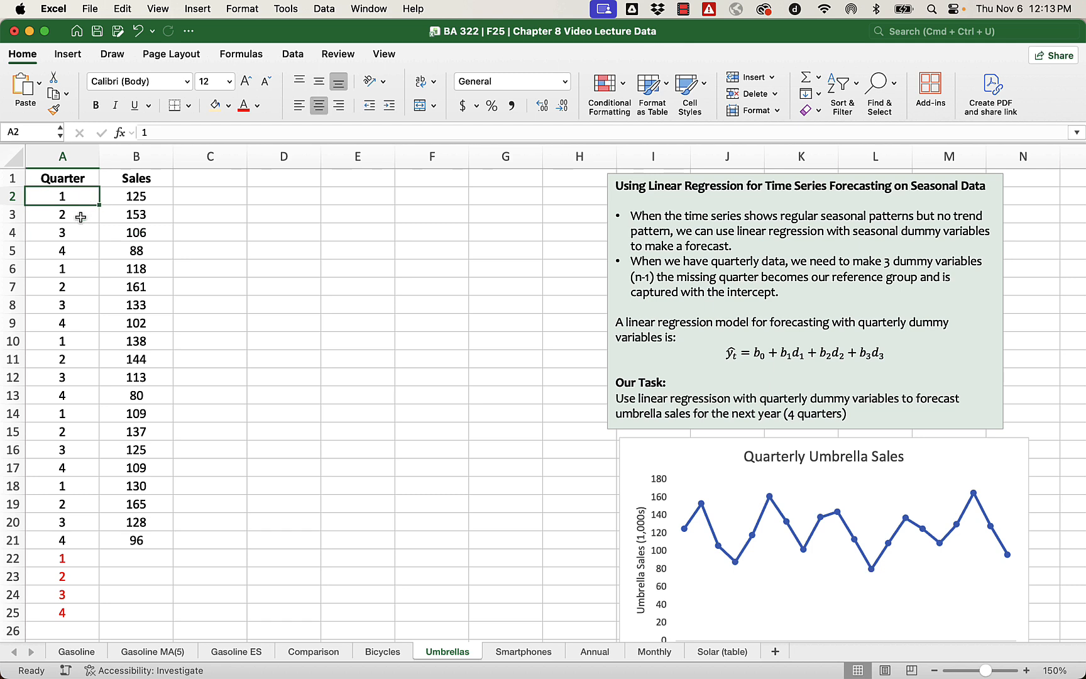
click(81, 217)
click(82, 235)
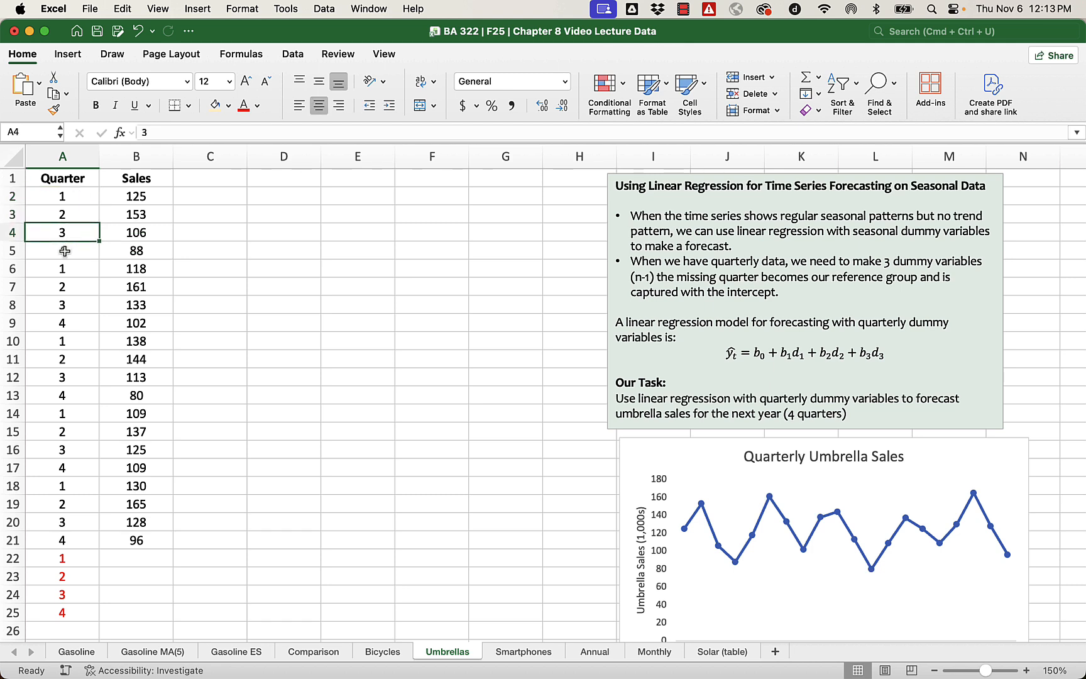
Enter the dummy variable headers 1, 2 and 3 in cells C1, D1 and E1.
click(211, 178)
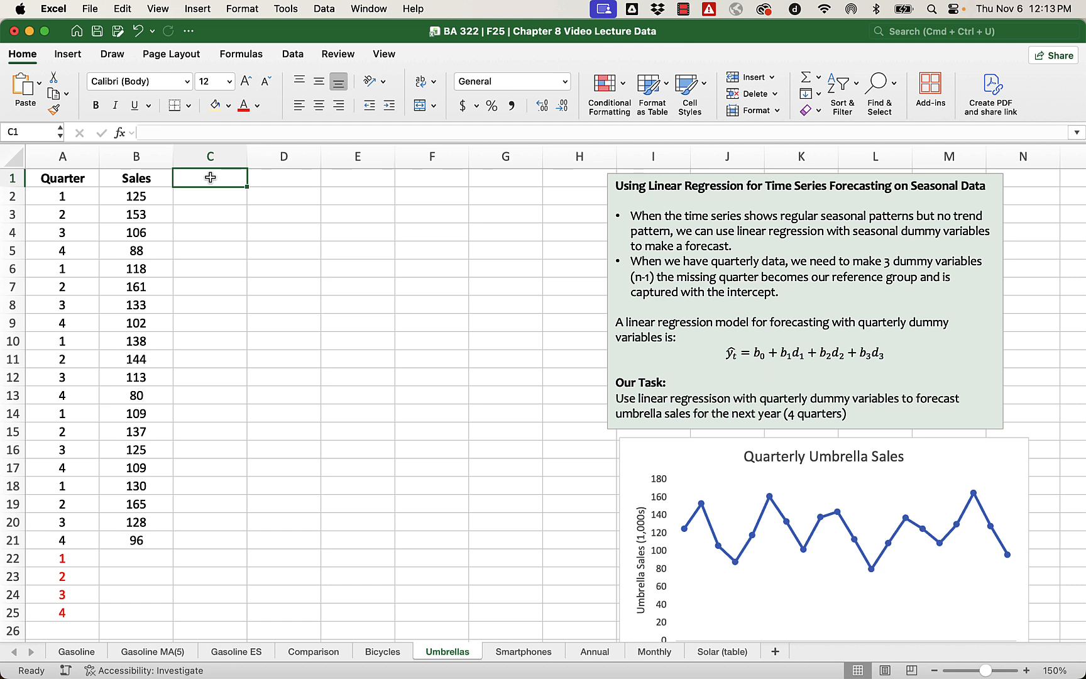
text(1)
key(Tab)
text(2)
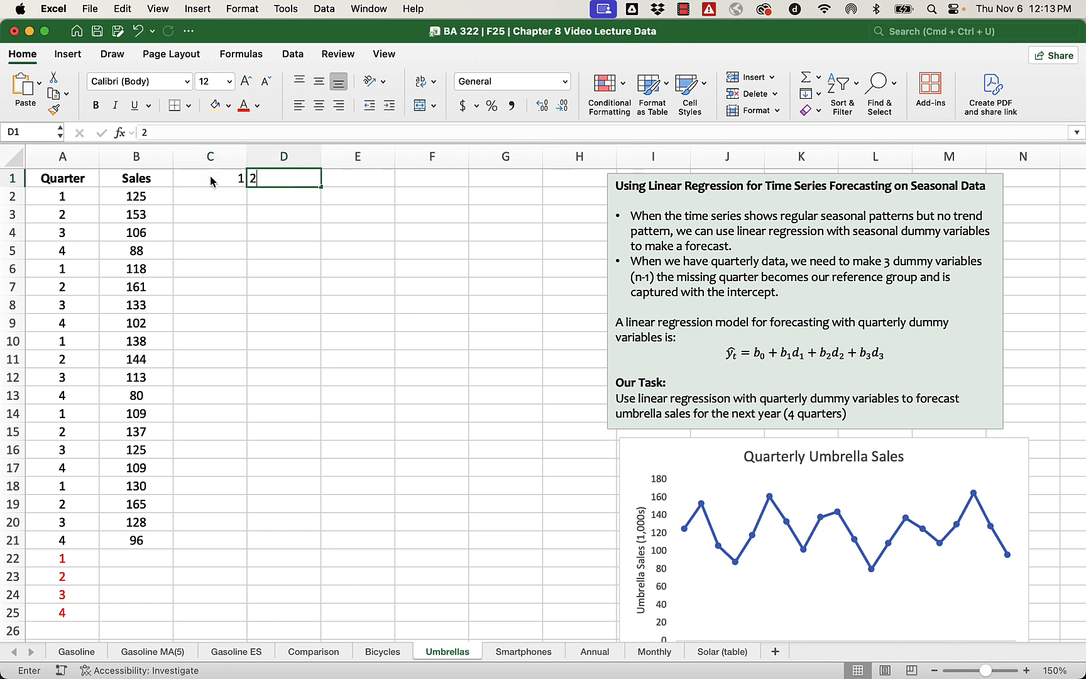
key(Tab)
text(3)
key(Tab)
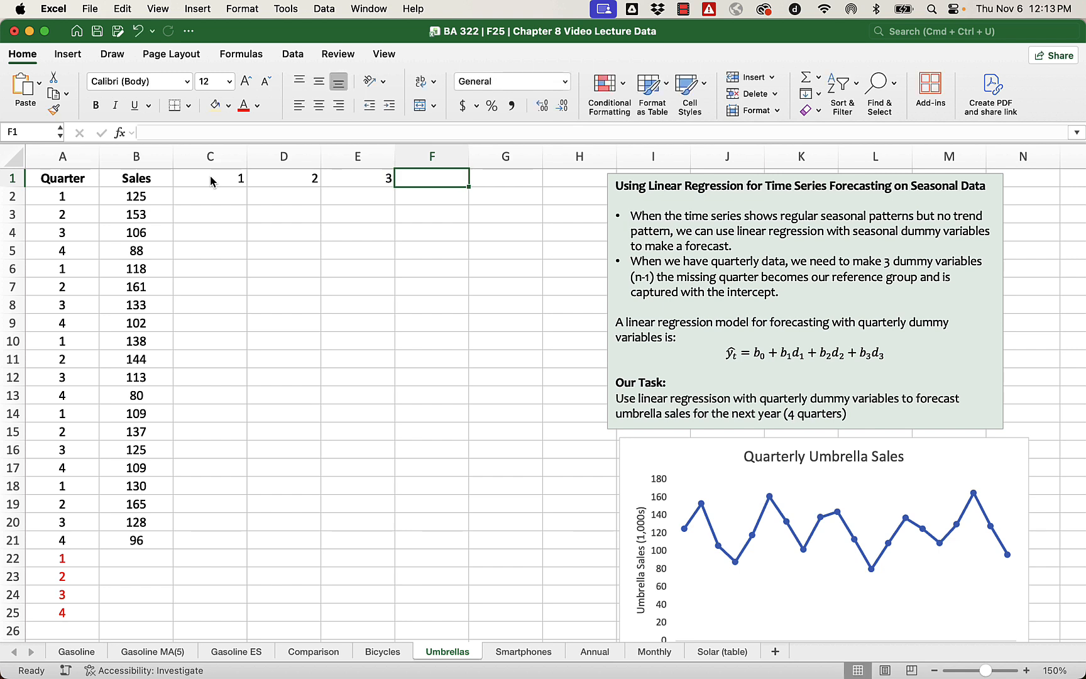
Centre the header row and make all of its headings bold.
click(13, 178)
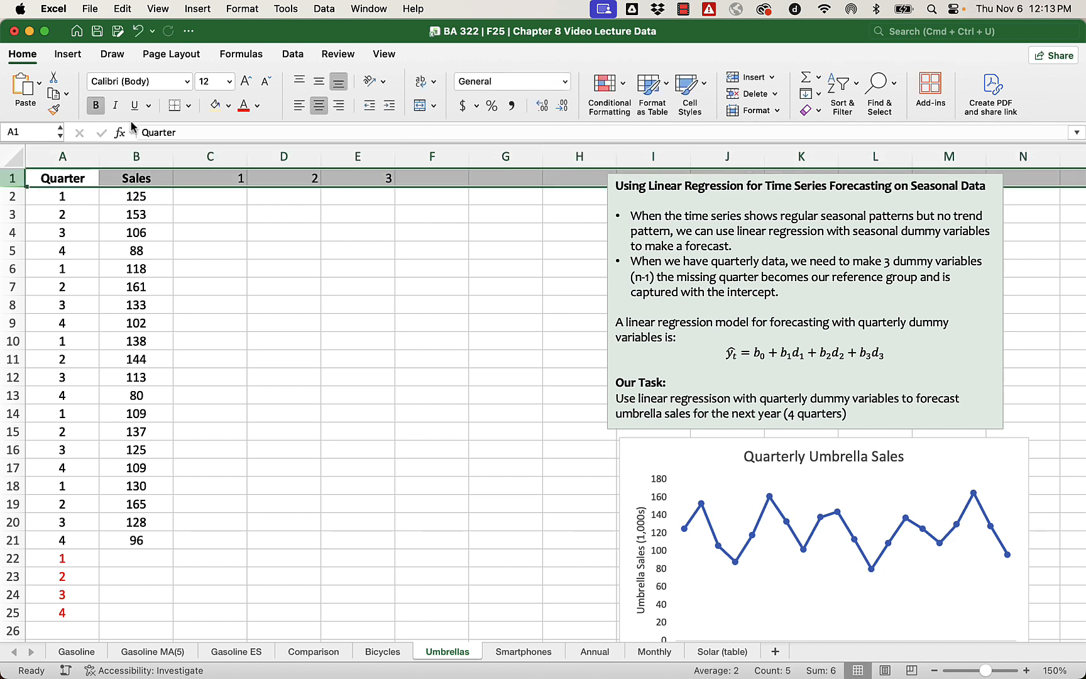
click(319, 107)
click(95, 106)
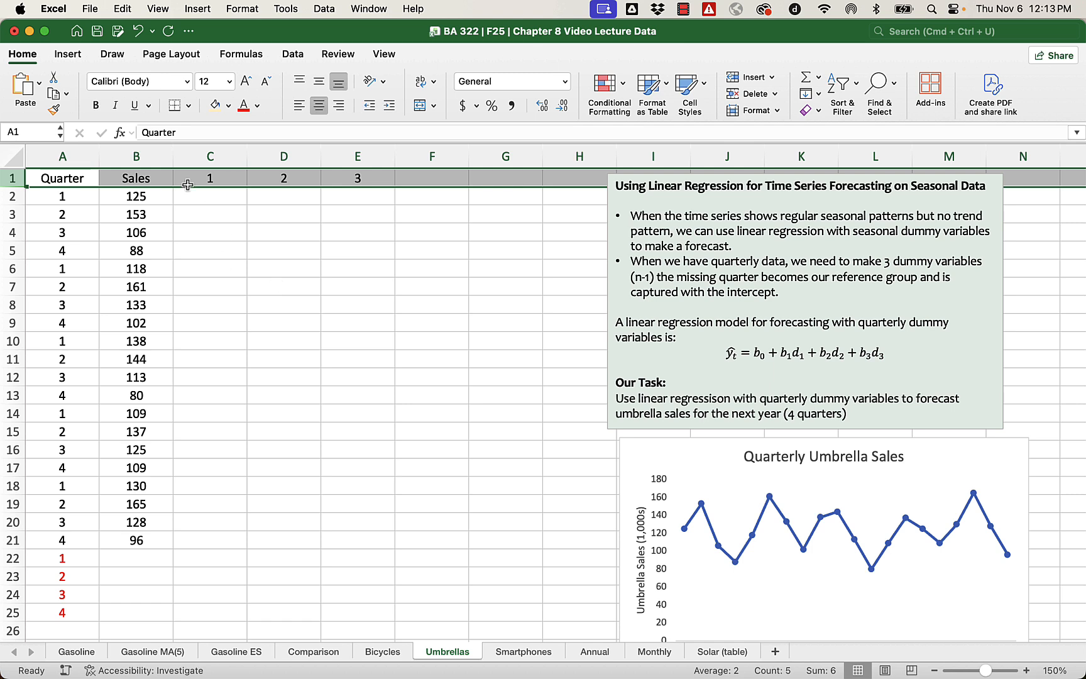
click(96, 108)
click(300, 319)
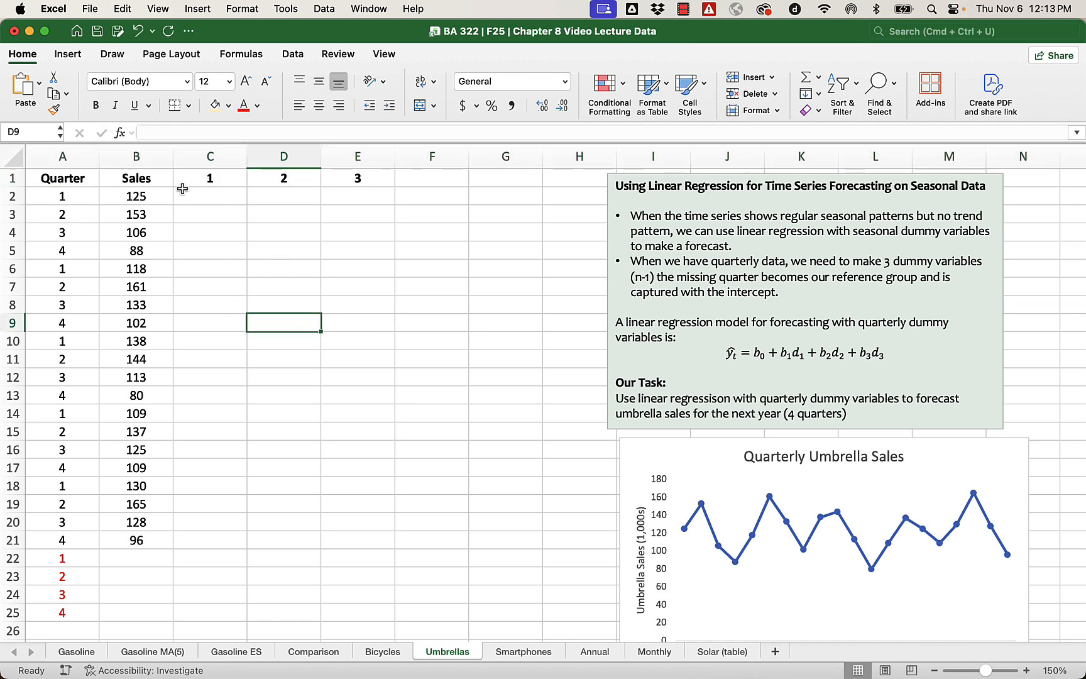
Narrow the three dummy variable columns C to E together to an equal smaller width.
drag(184, 158, 358, 157)
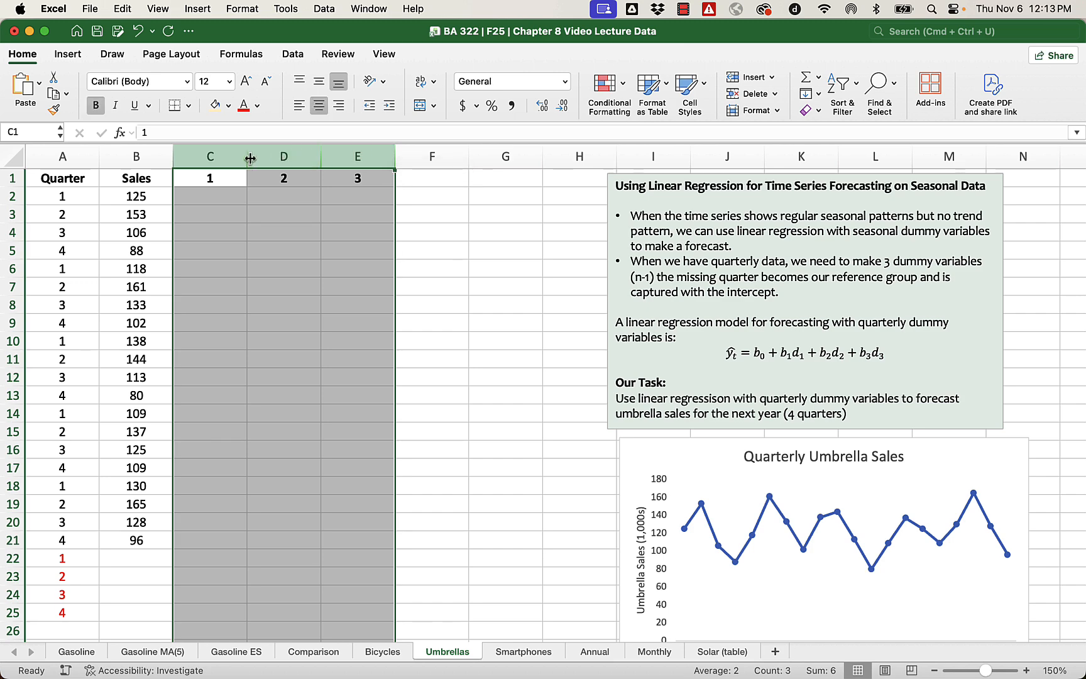
drag(247, 156, 220, 156)
click(298, 289)
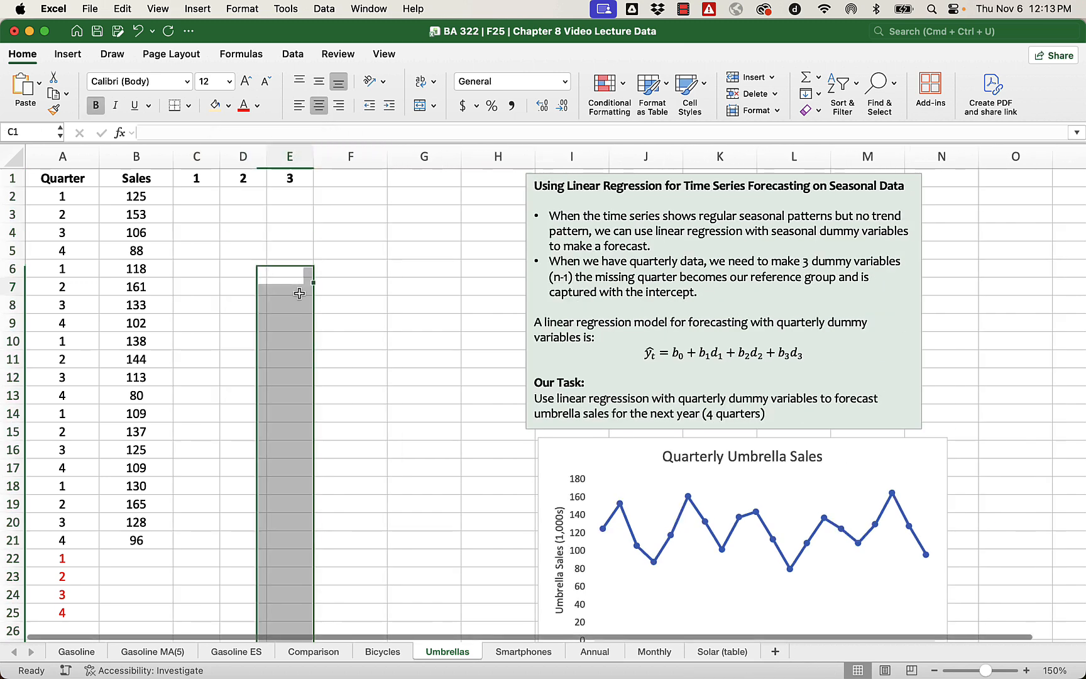
click(196, 202)
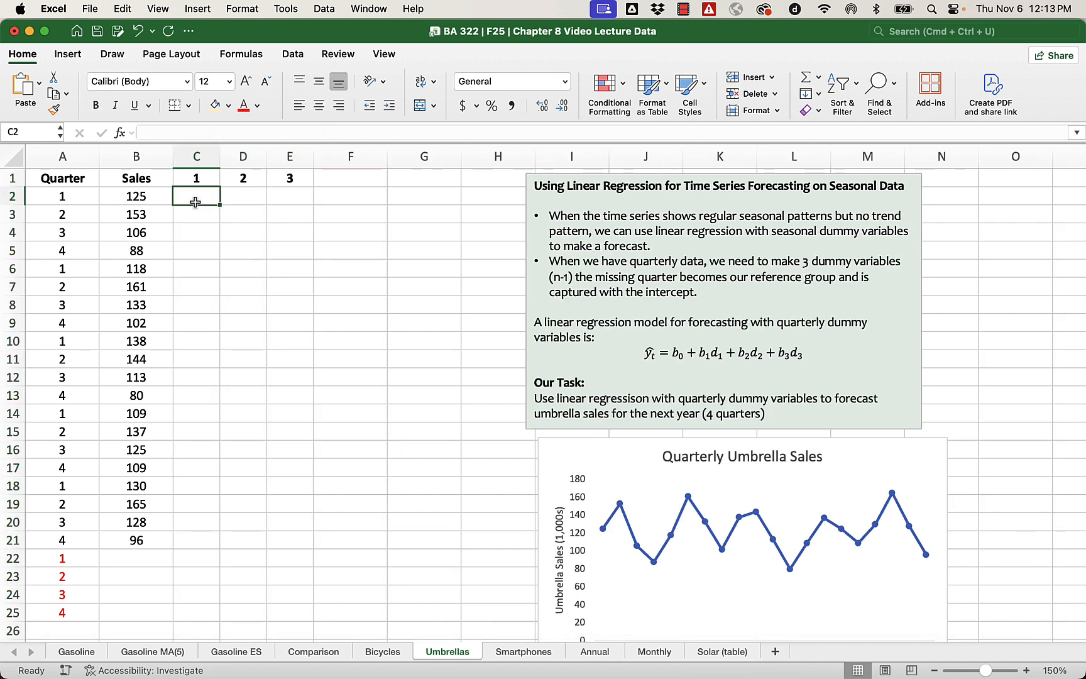
double_click(197, 201)
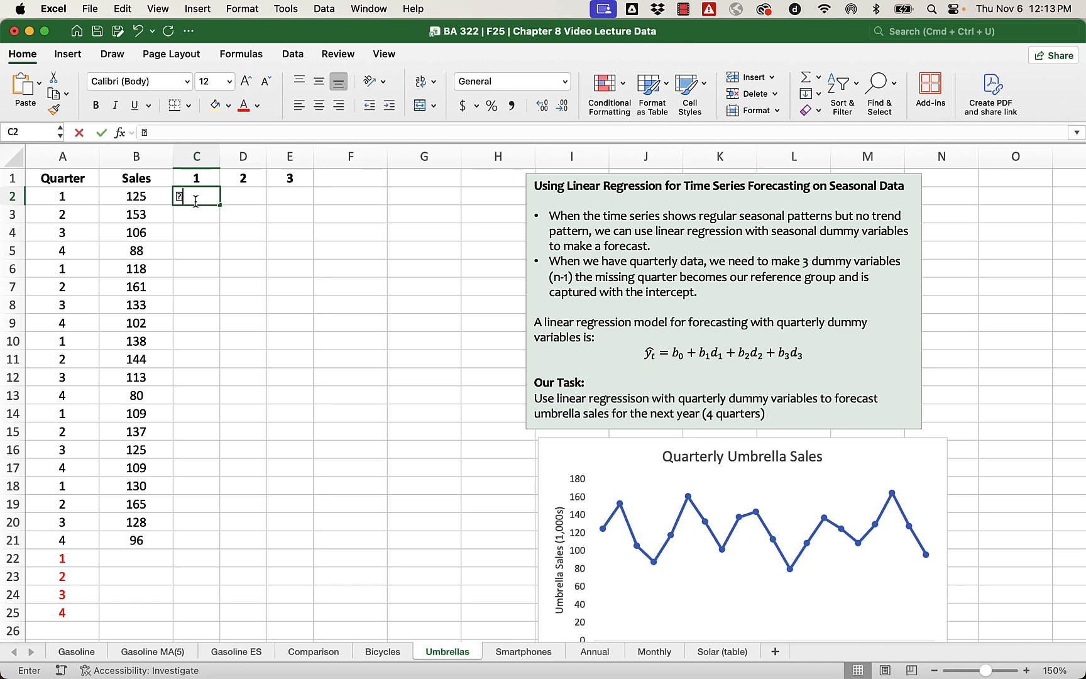
click(284, 268)
click(196, 199)
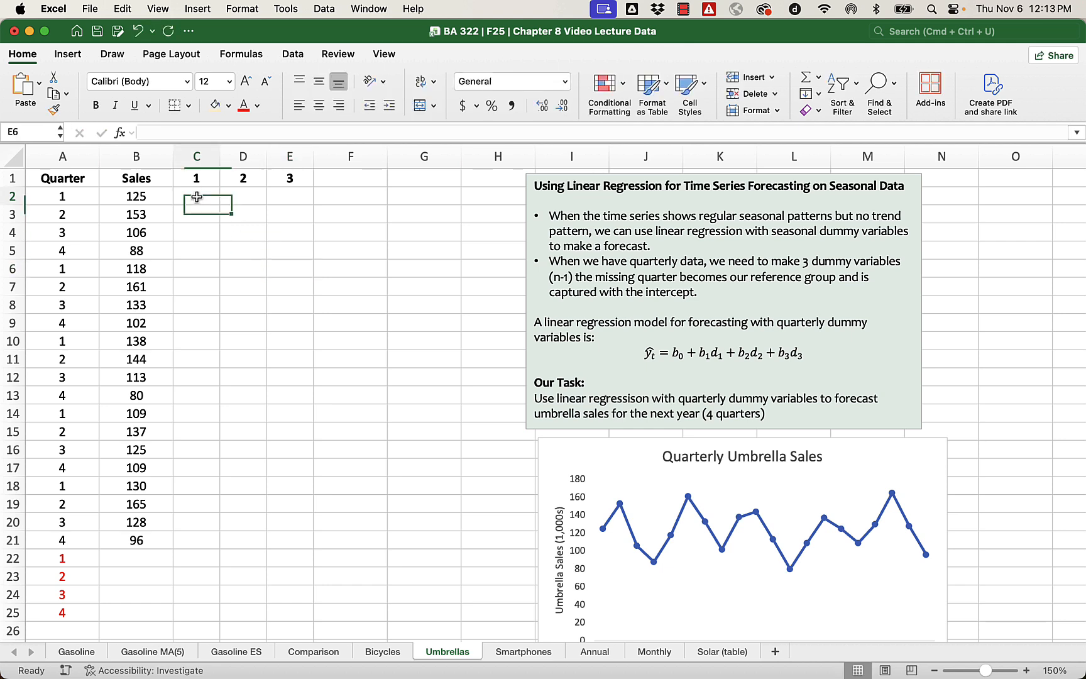
click(49, 197)
drag(86, 195, 199, 197)
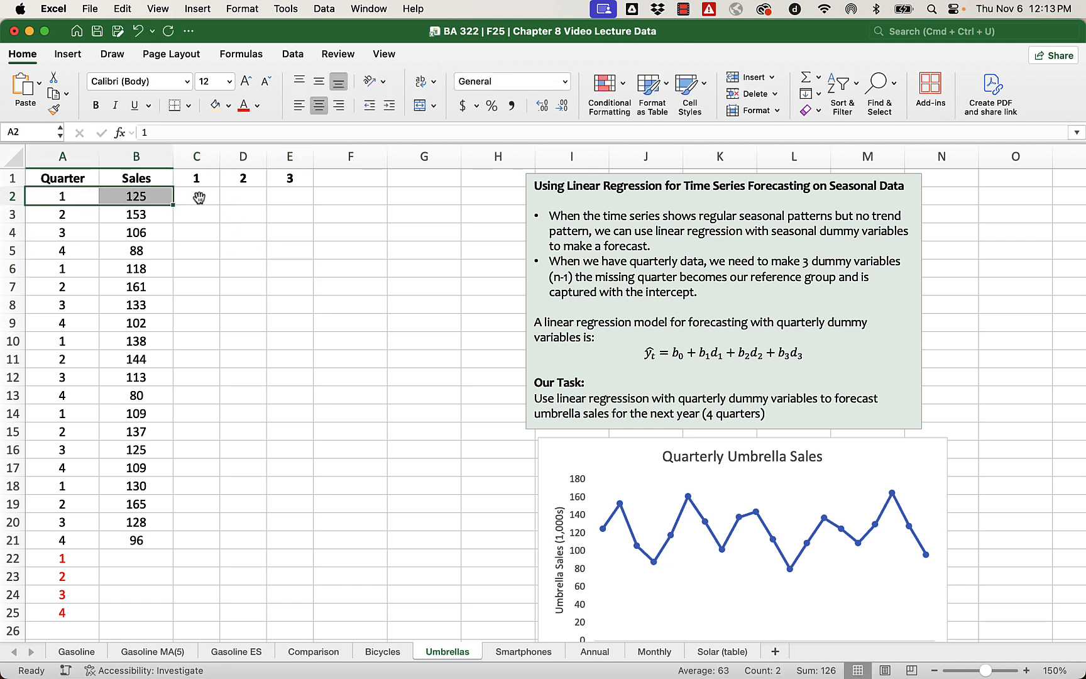
click(198, 197)
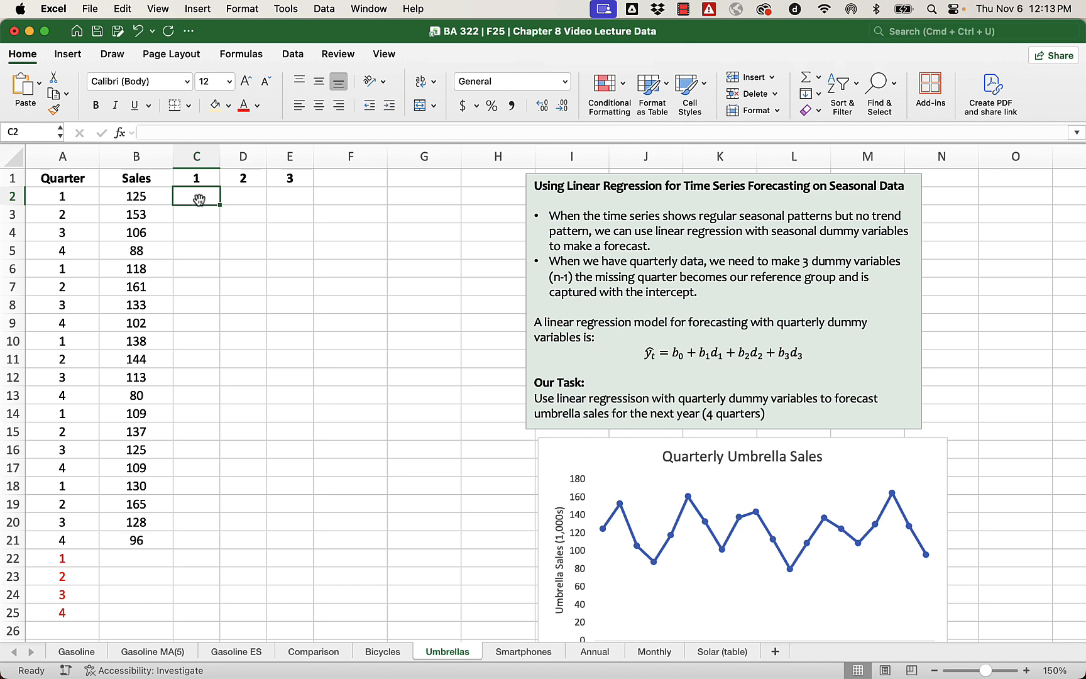
click(245, 198)
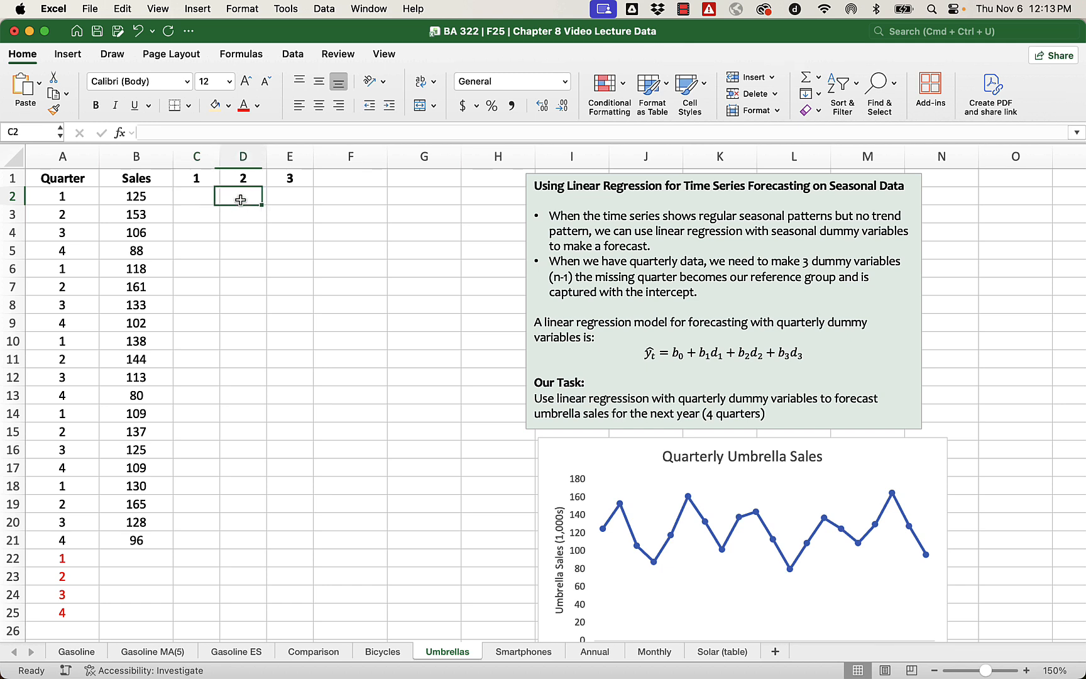
click(282, 200)
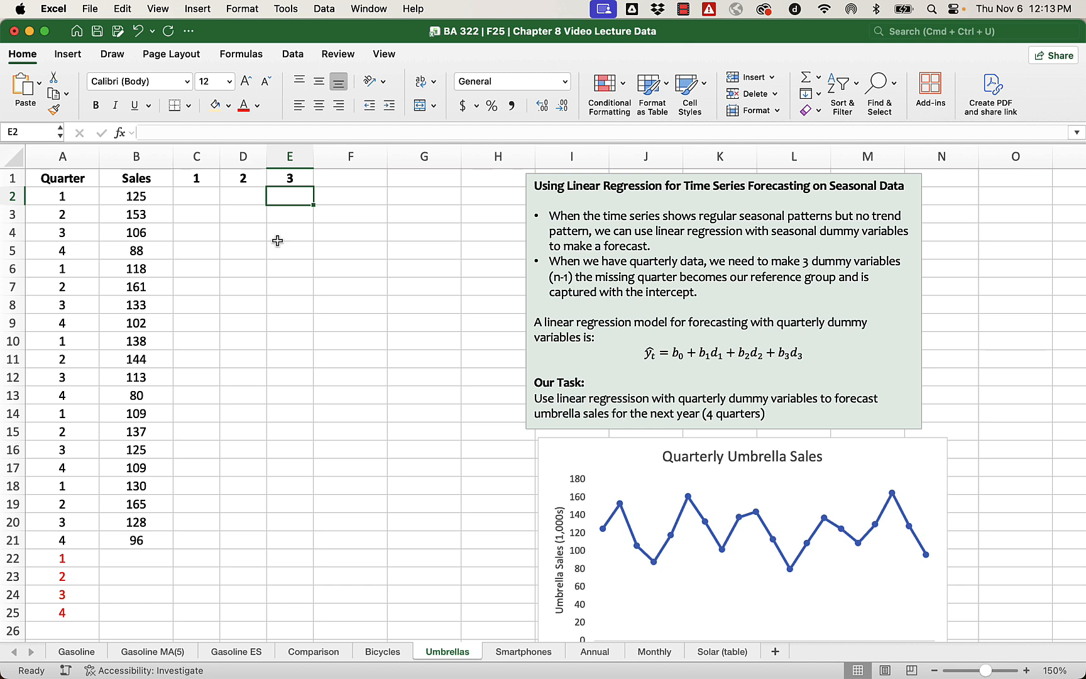
Write the formula =if(A2=C1,1,0) in cell C2 to flag whether the quarter matches the dummy header.
click(211, 199)
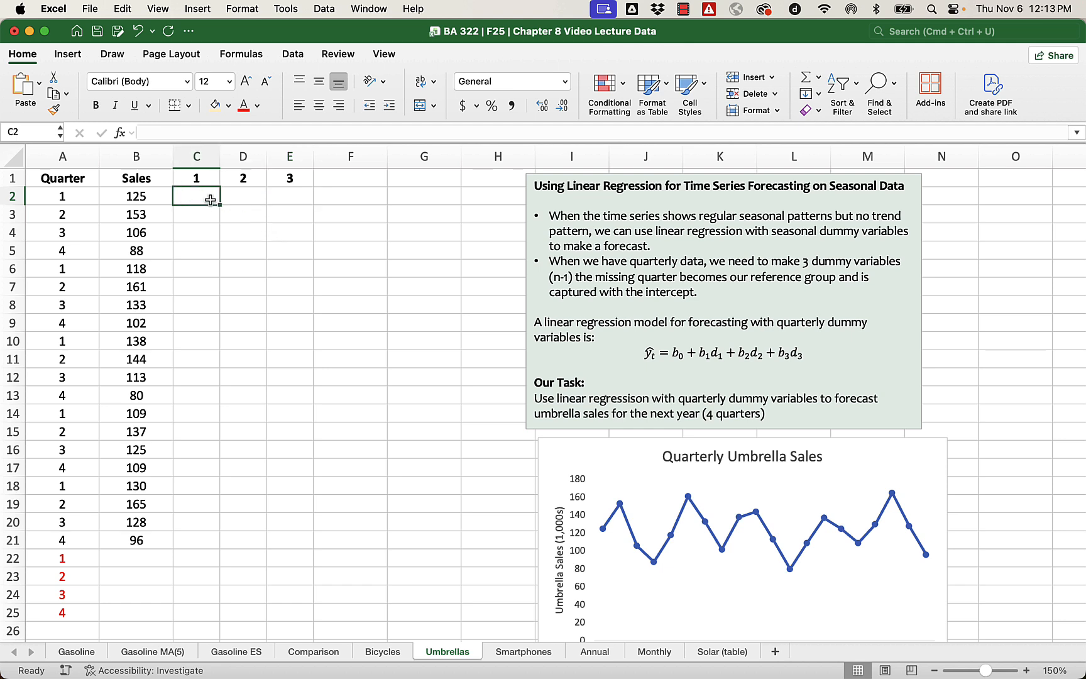
text(=if)
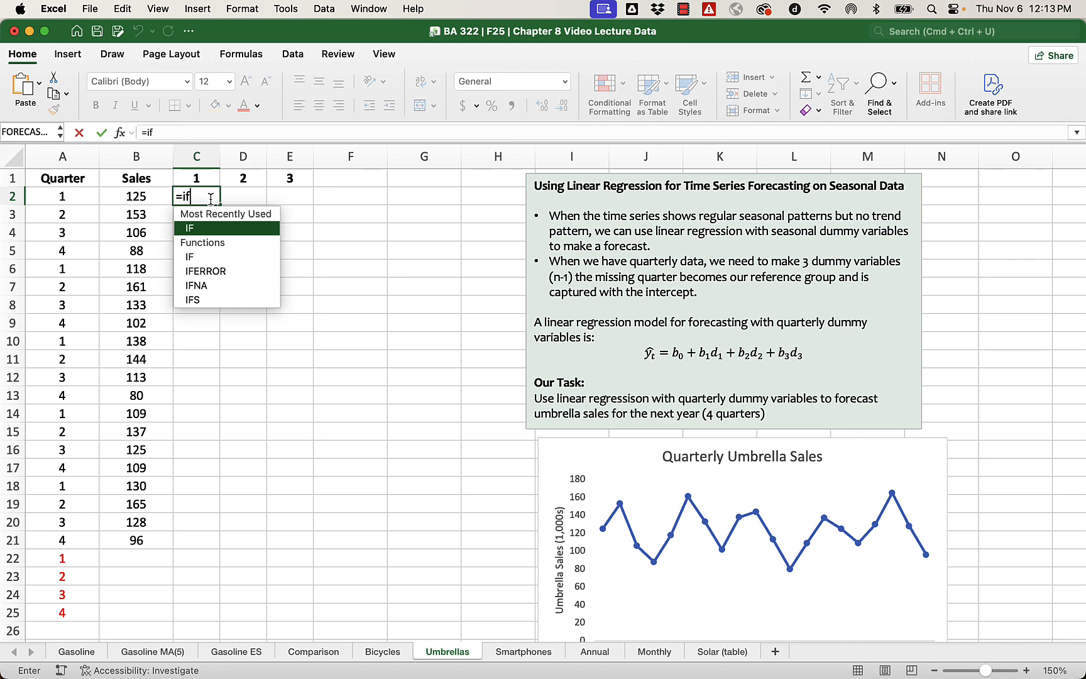
text(()
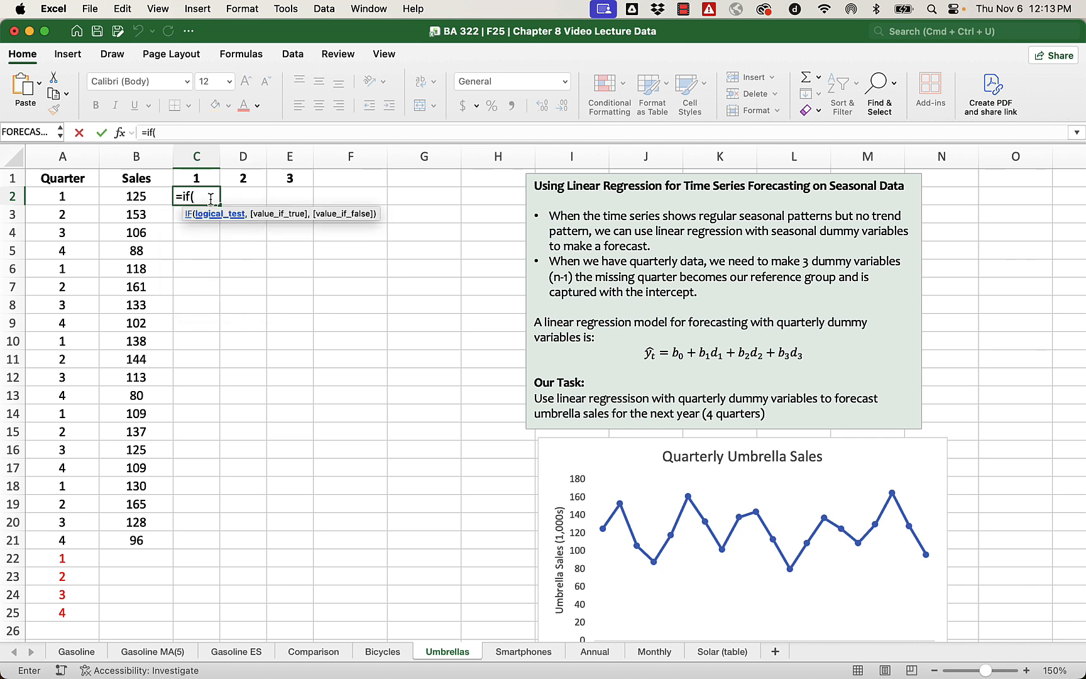
click(82, 197)
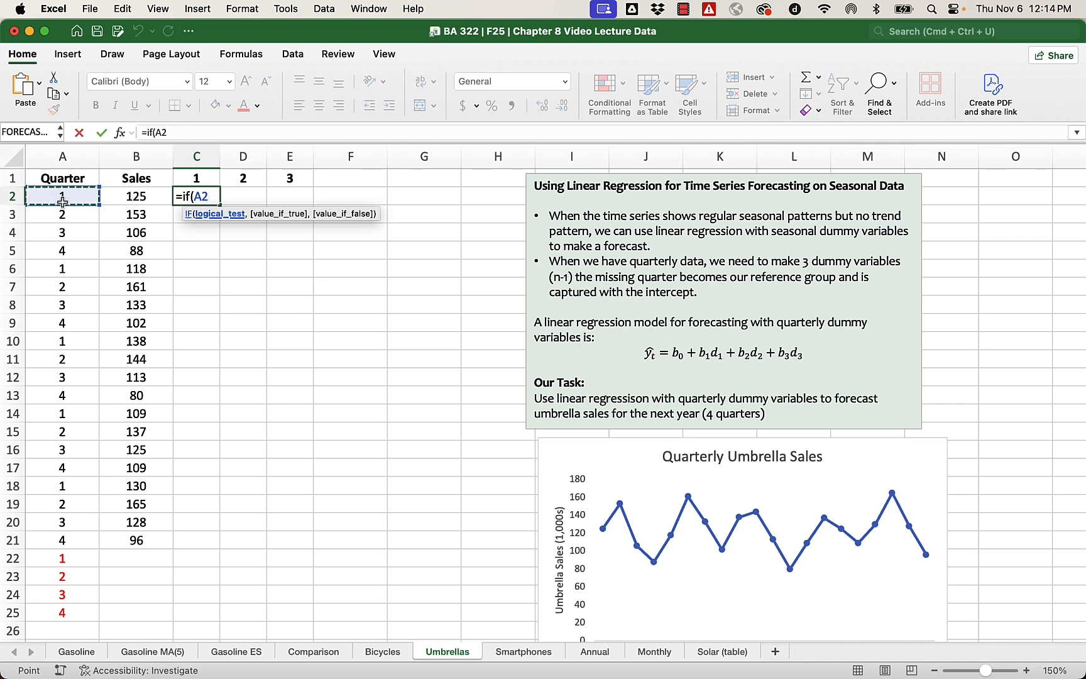
text(=)
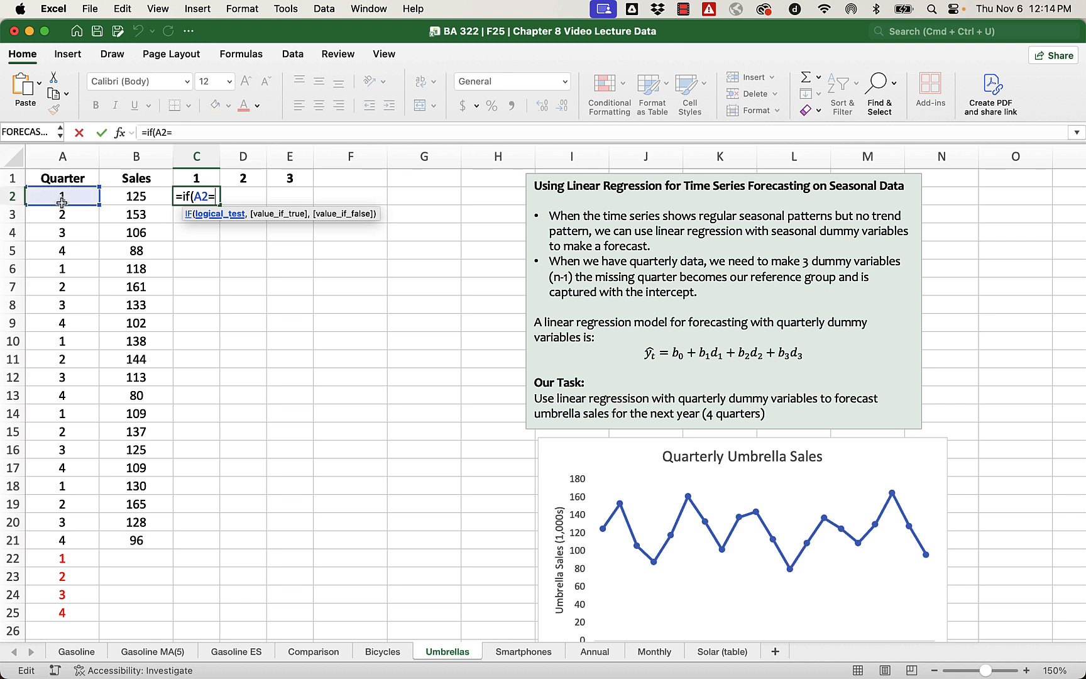
click(195, 178)
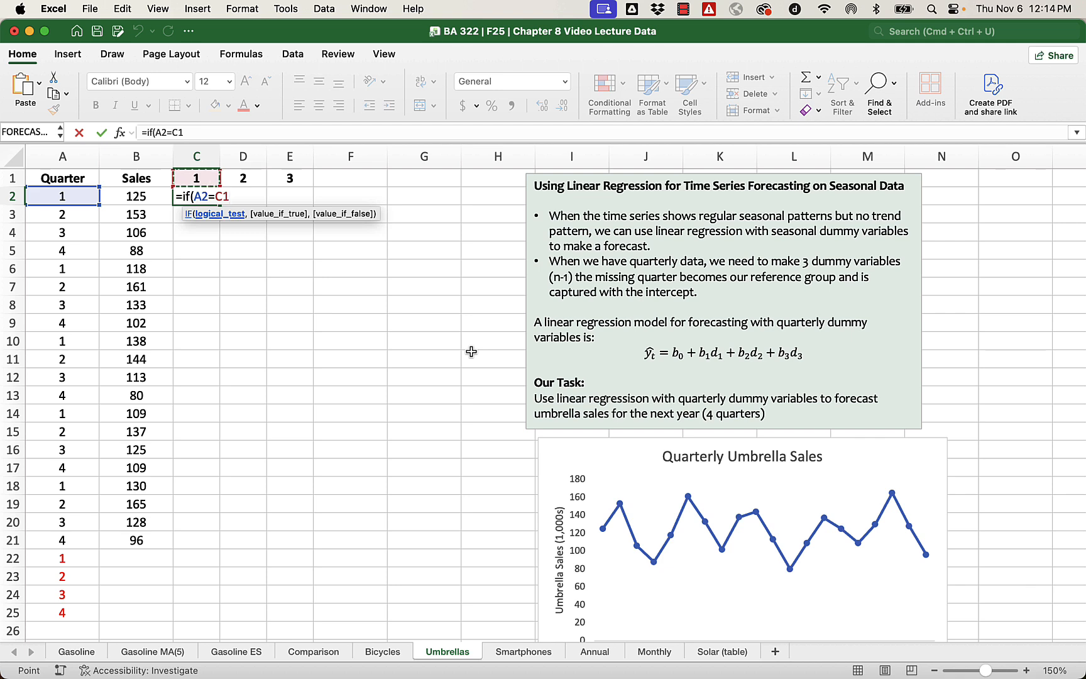
text(,)
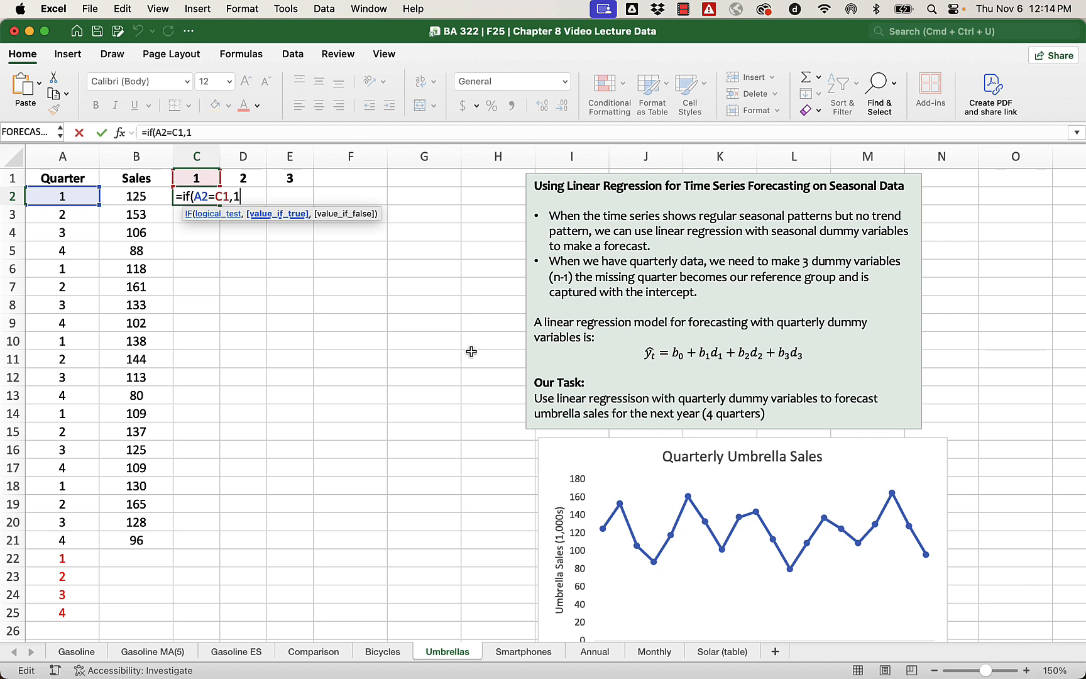
text(1,)
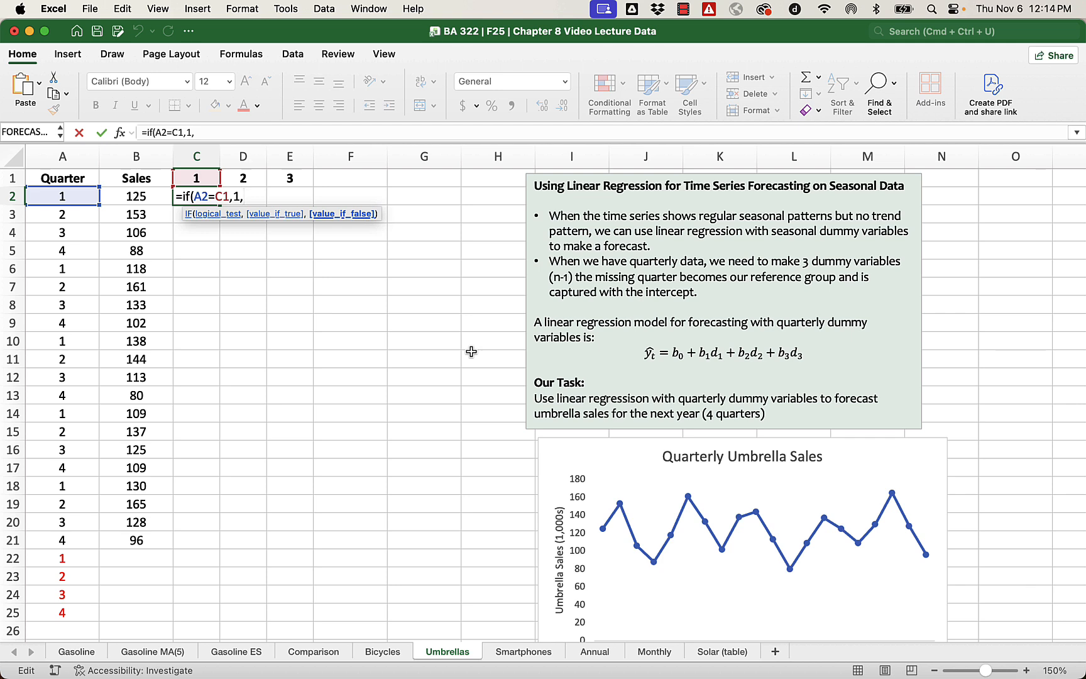
text(0))
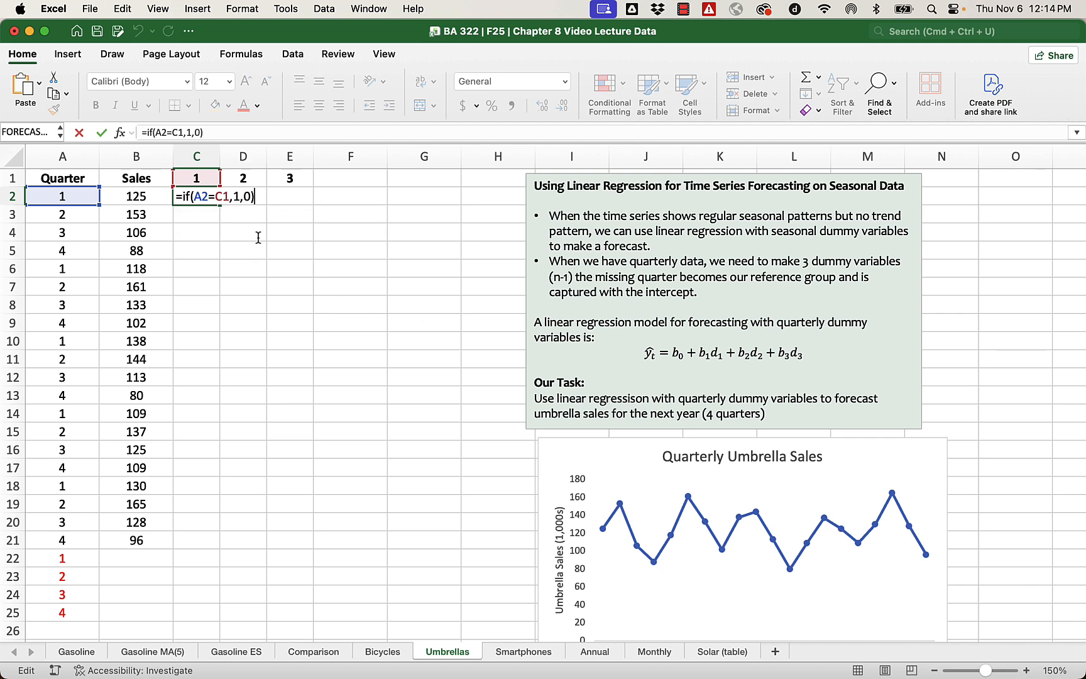
Lock column A and row 1 in the C2 formula so it reads =IF($A2=C$1,1,0), and enter it.
click(201, 196)
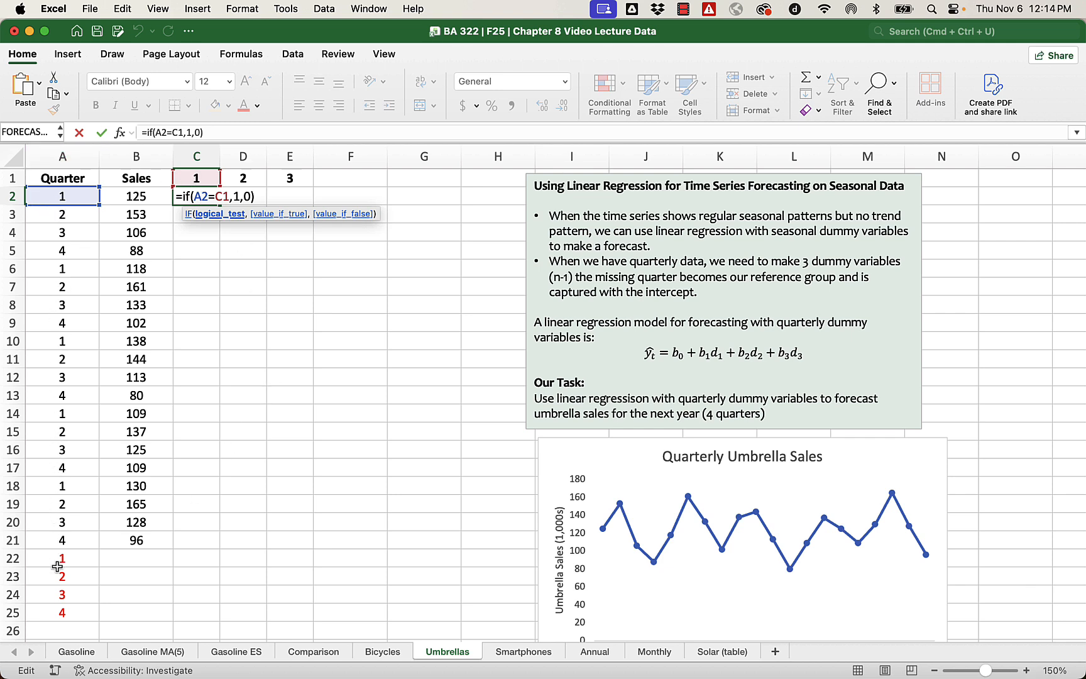
click(156, 133)
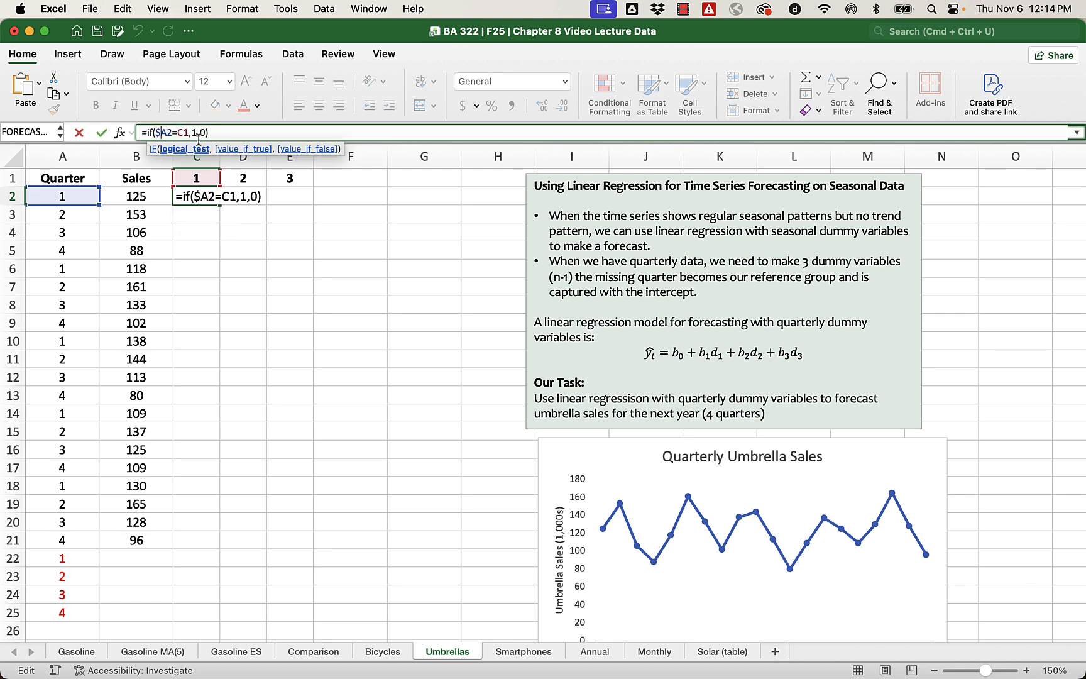
click(227, 200)
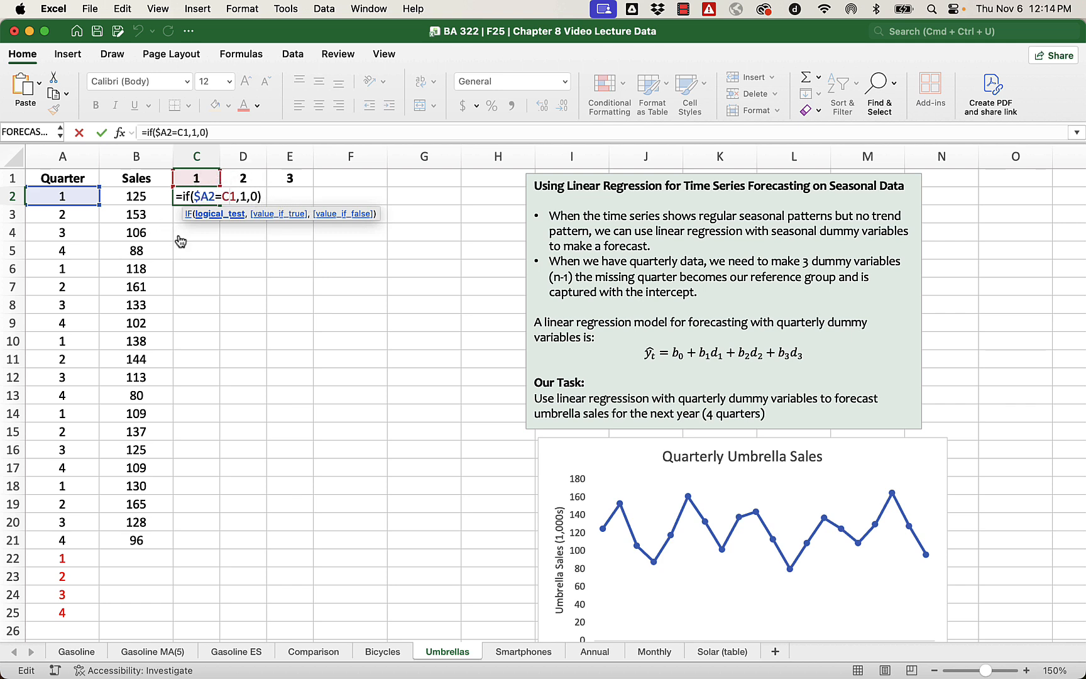
click(185, 133)
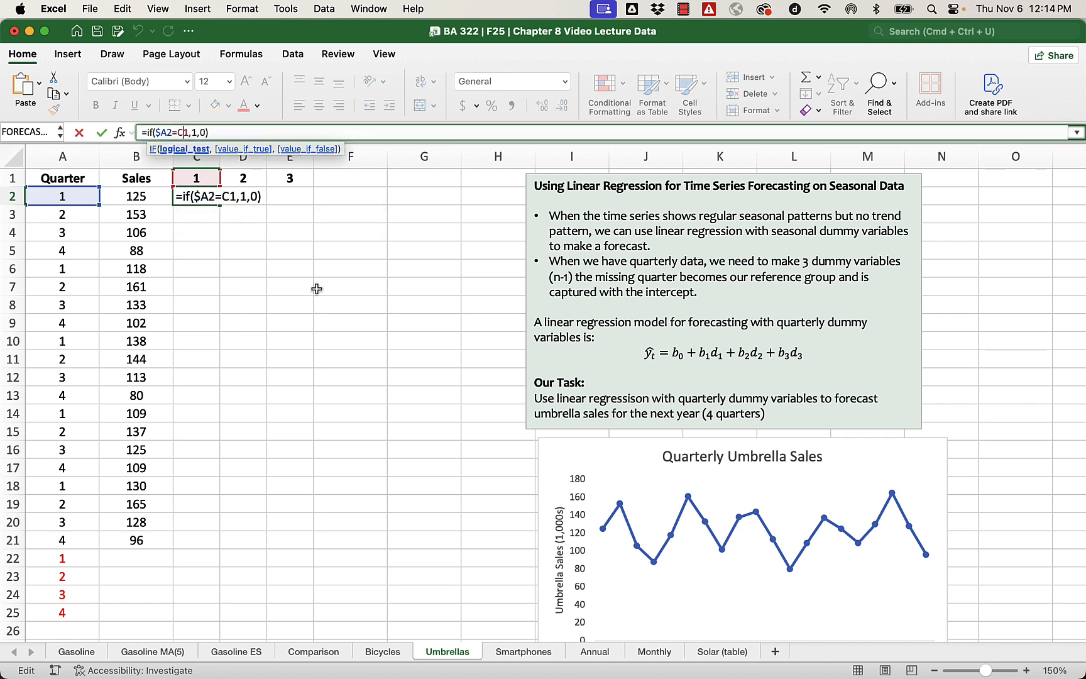
text($)
key(Return)
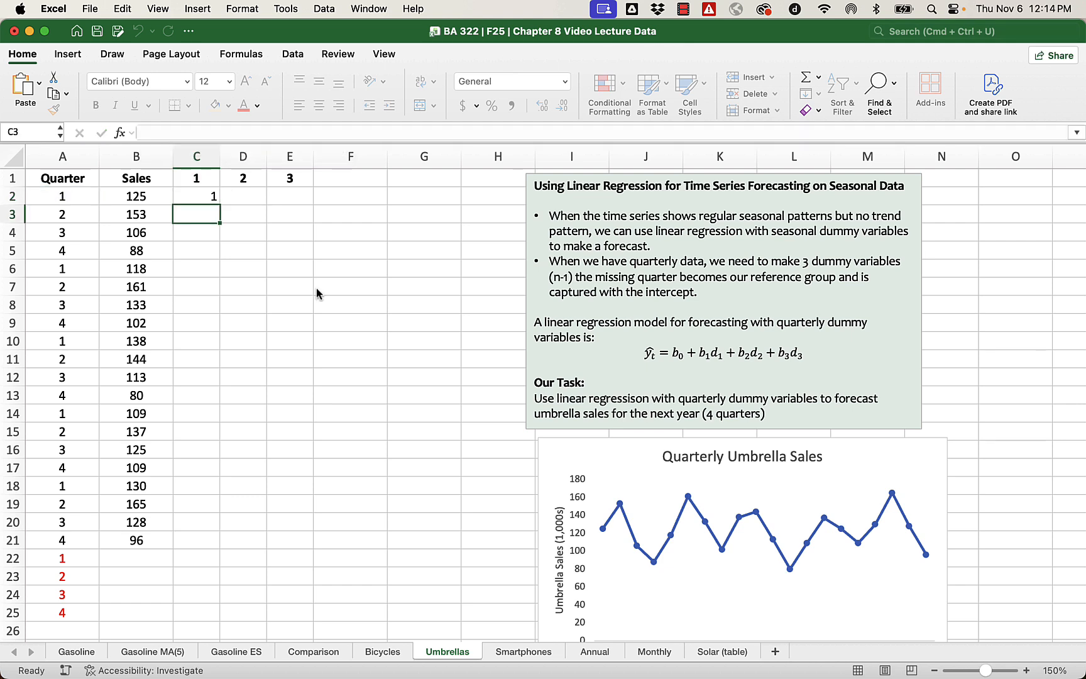
Fill the C2 dummy formula across to column E and down through row 25.
click(202, 195)
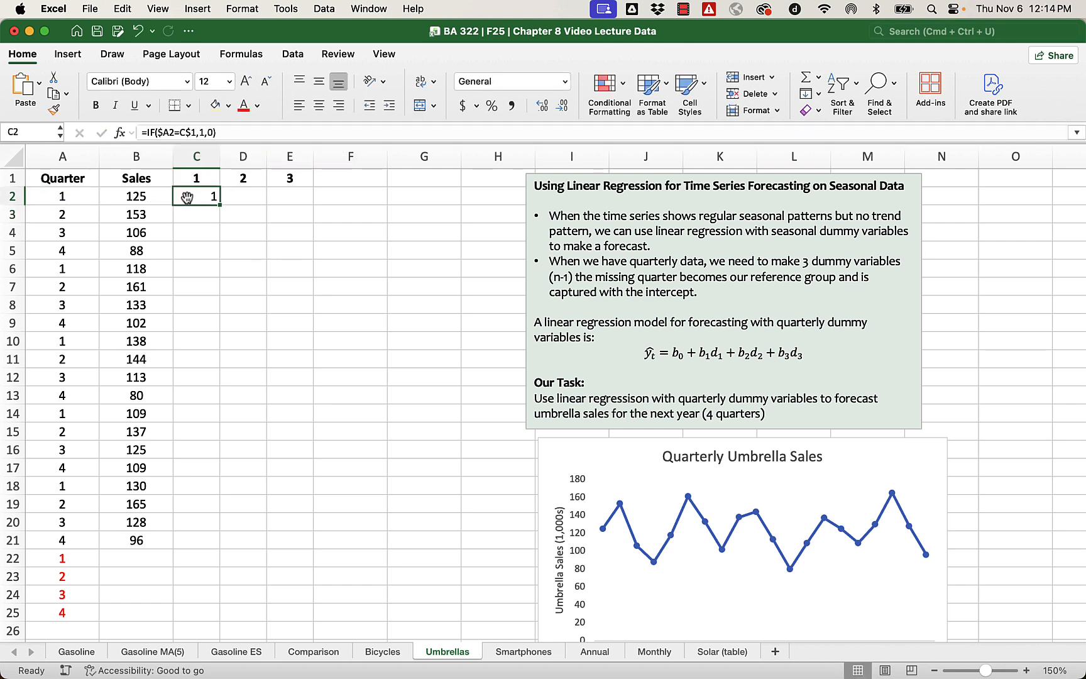
drag(219, 207, 303, 206)
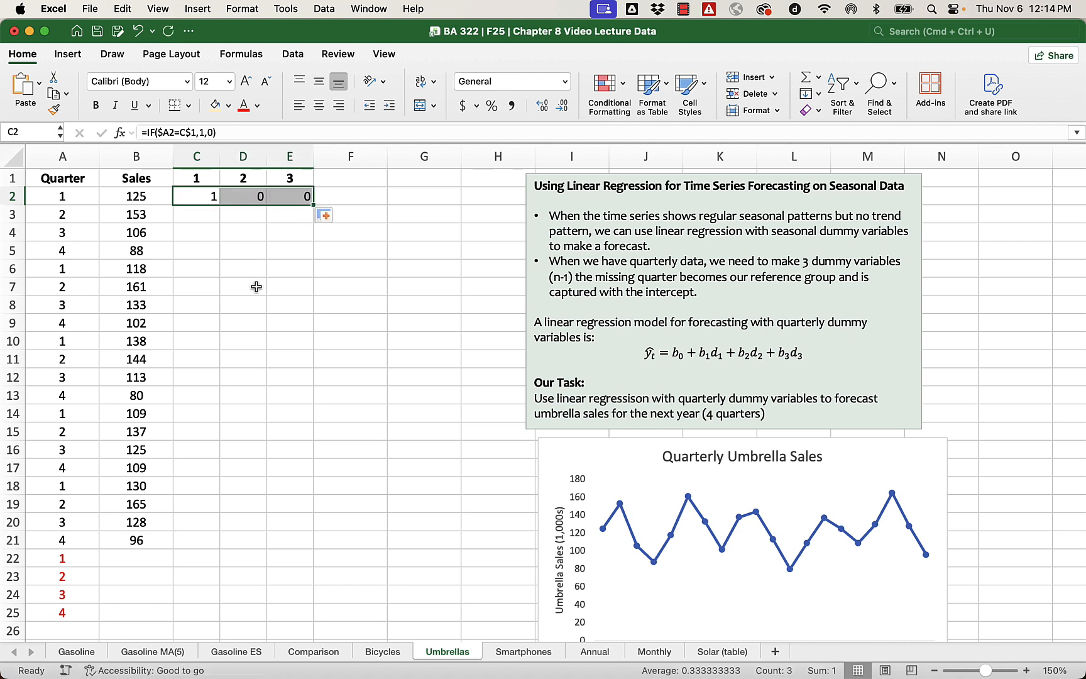
click(246, 197)
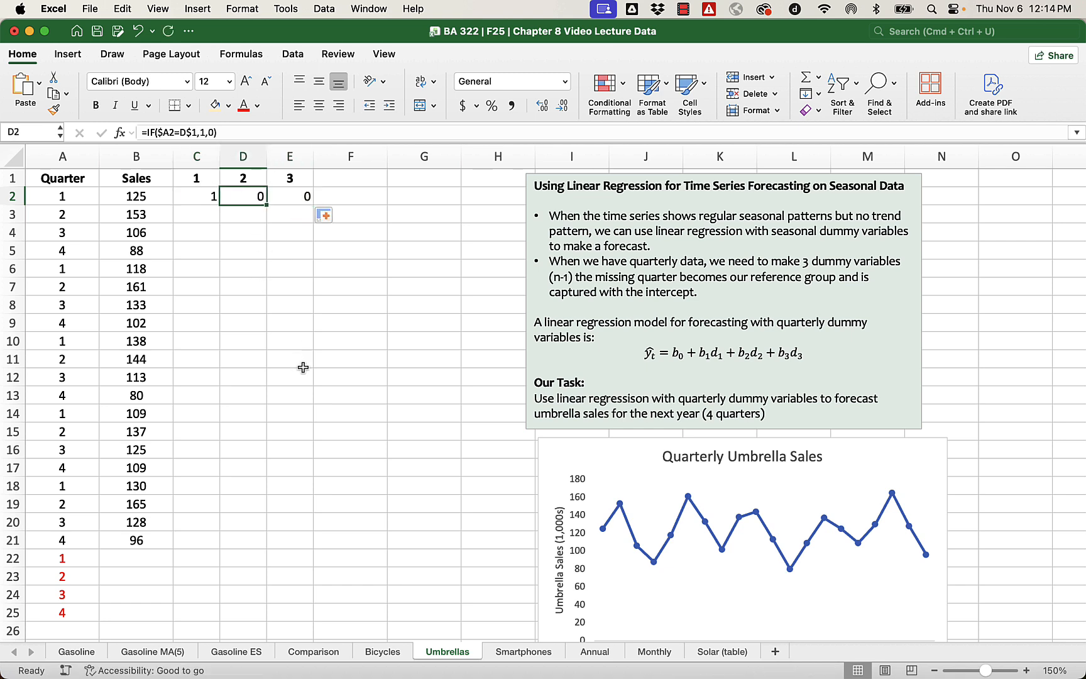
double_click(248, 193)
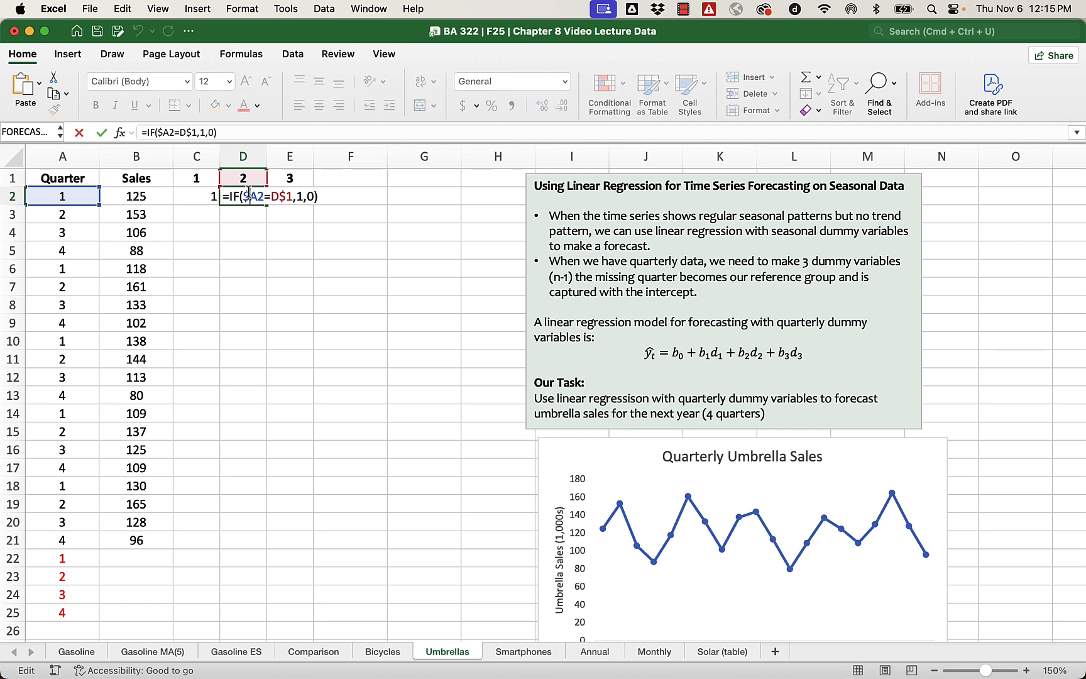
key(Return)
double_click(304, 198)
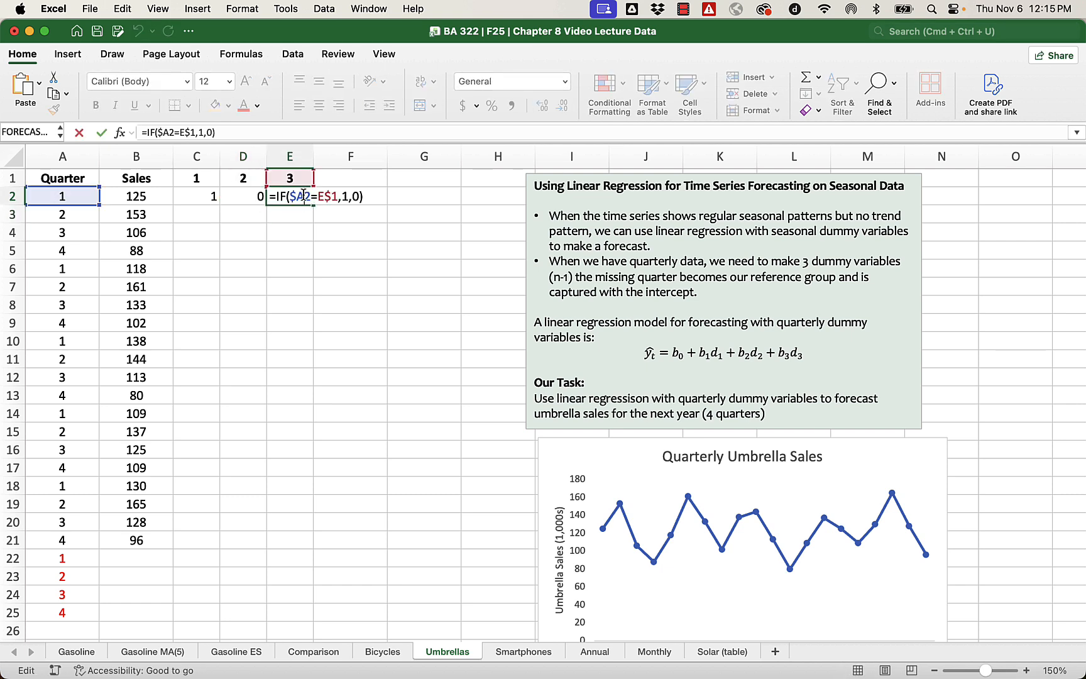
key(Return)
drag(186, 199, 305, 621)
click(444, 526)
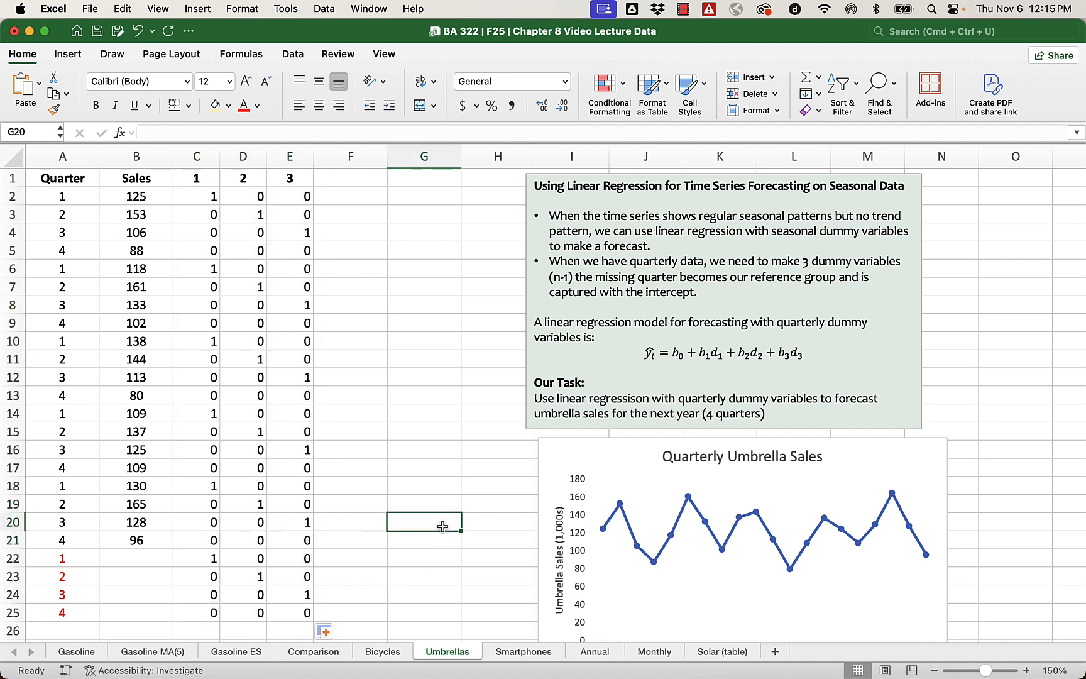
Colour the text of the forecast rows 22 to 25 red.
drag(12, 558, 12, 613)
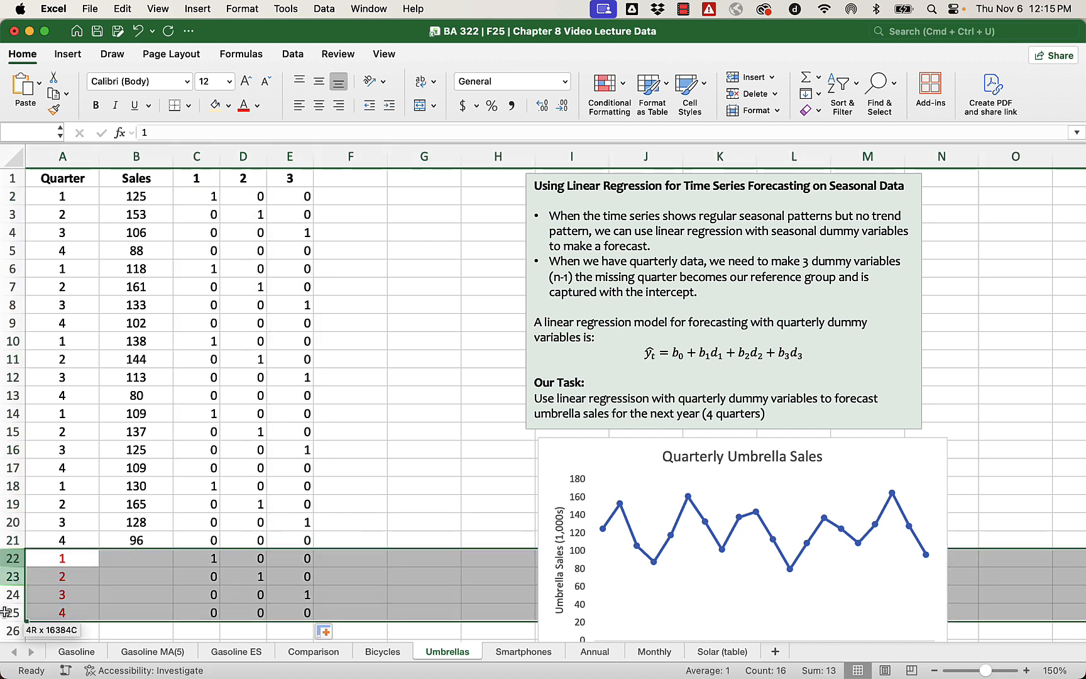
click(244, 105)
click(410, 436)
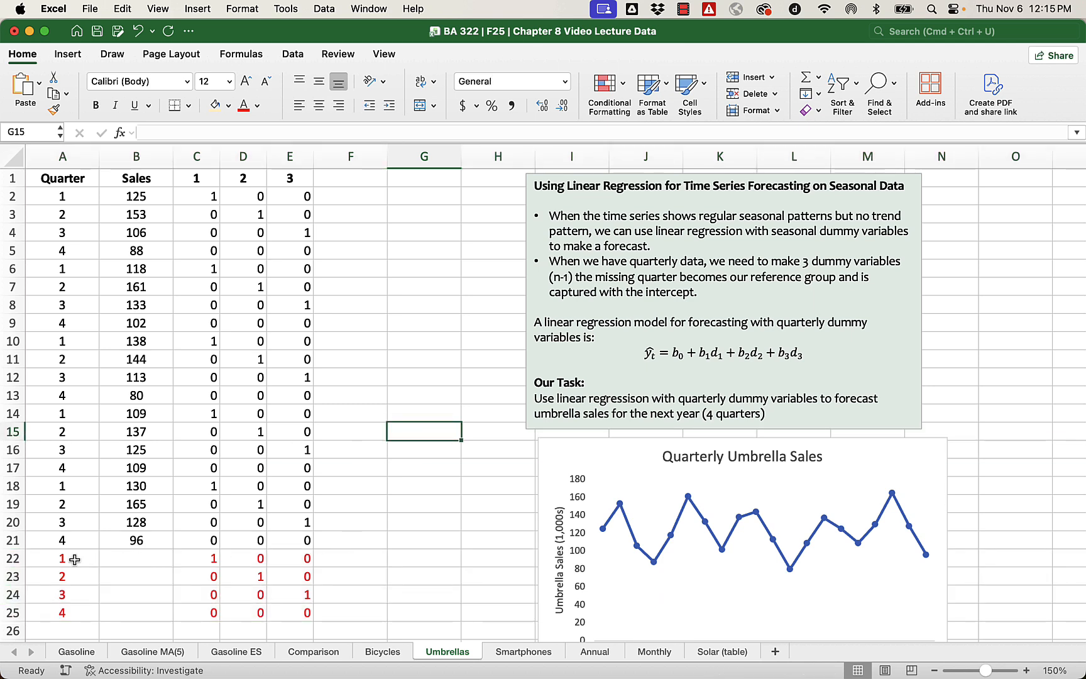
Add a top border to cells A22:G22 to separate the forecast quarters from the historical data.
drag(73, 558, 427, 558)
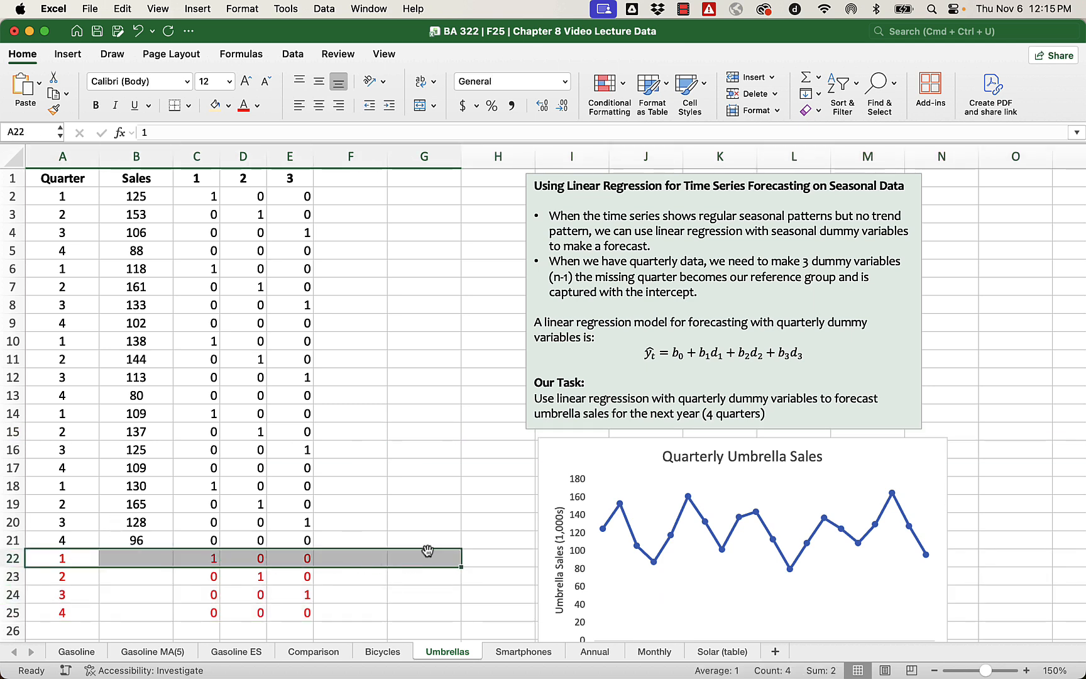
click(188, 106)
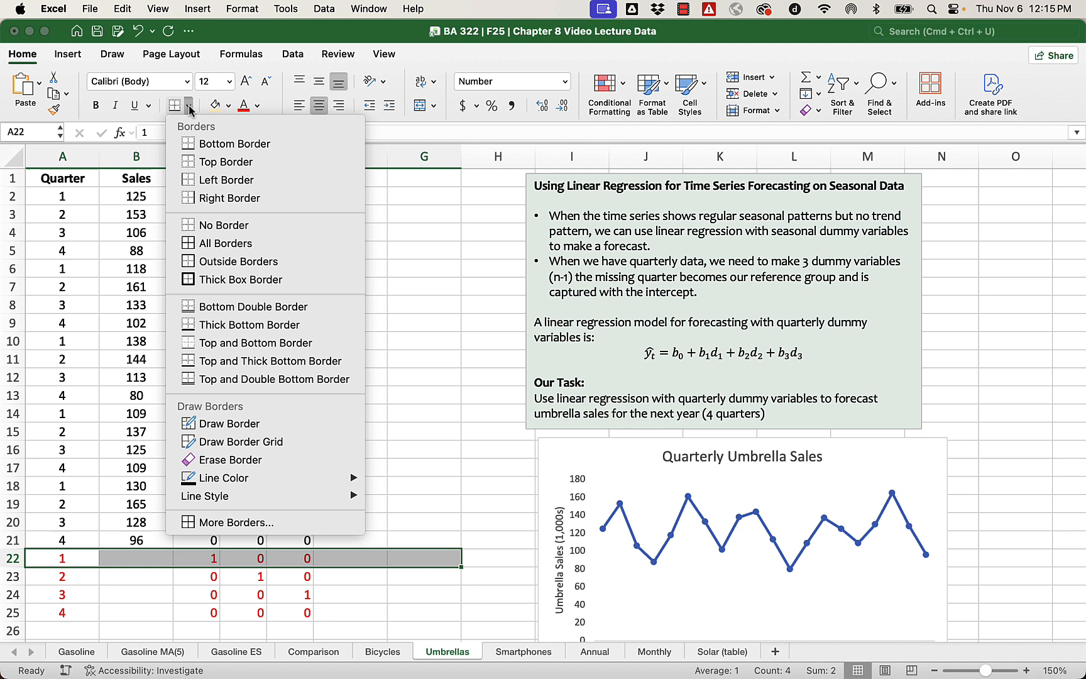
click(207, 160)
click(445, 403)
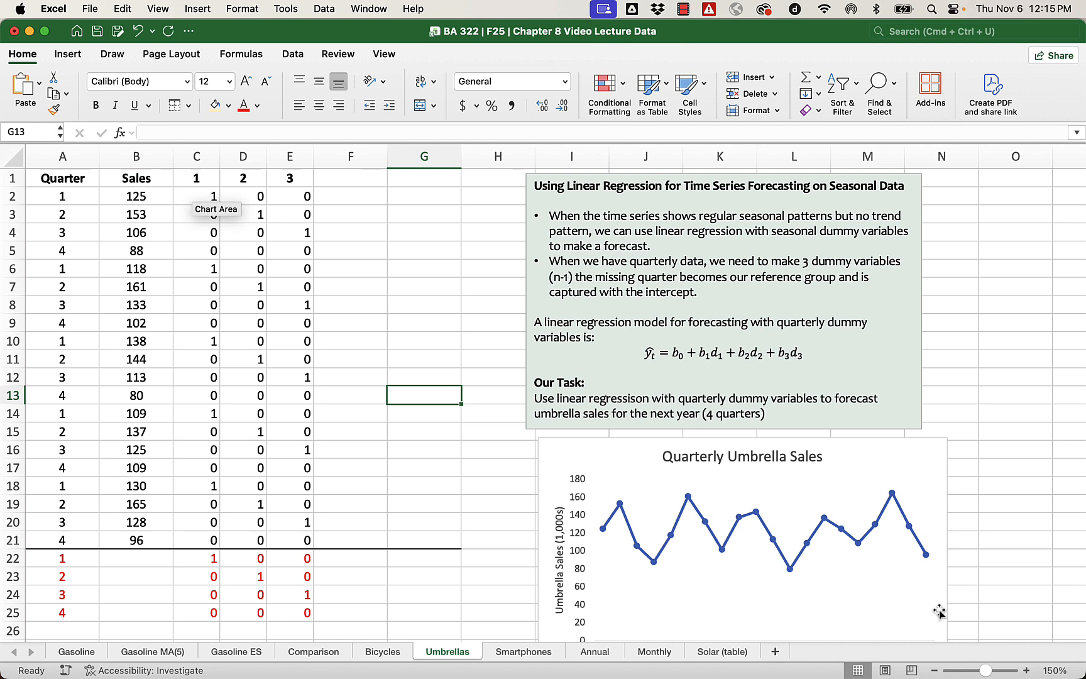
Review the Sales data in B1:B21 and the dummy variables in C1:E21 as regression inputs.
mouse_move(684, 497)
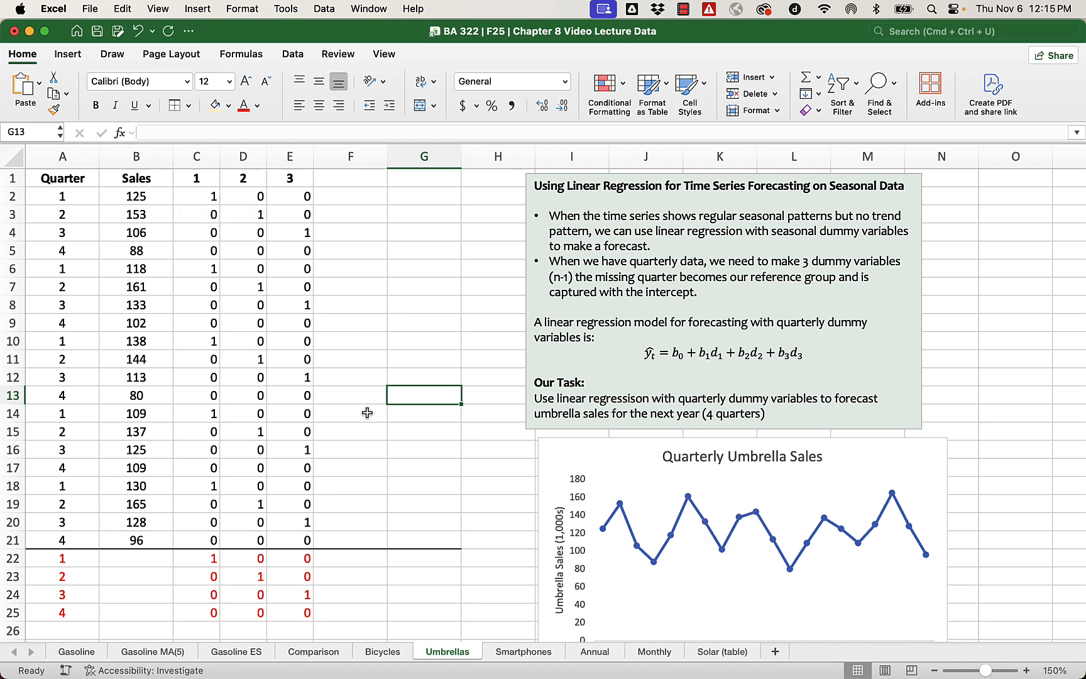
drag(119, 180, 154, 533)
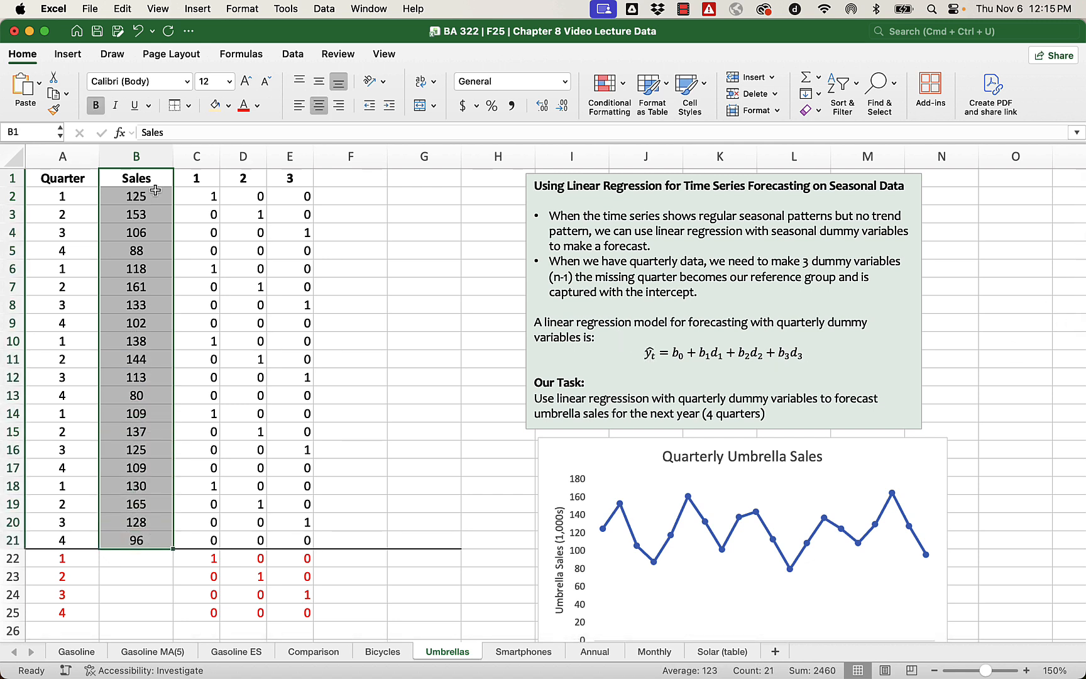
drag(188, 181, 290, 539)
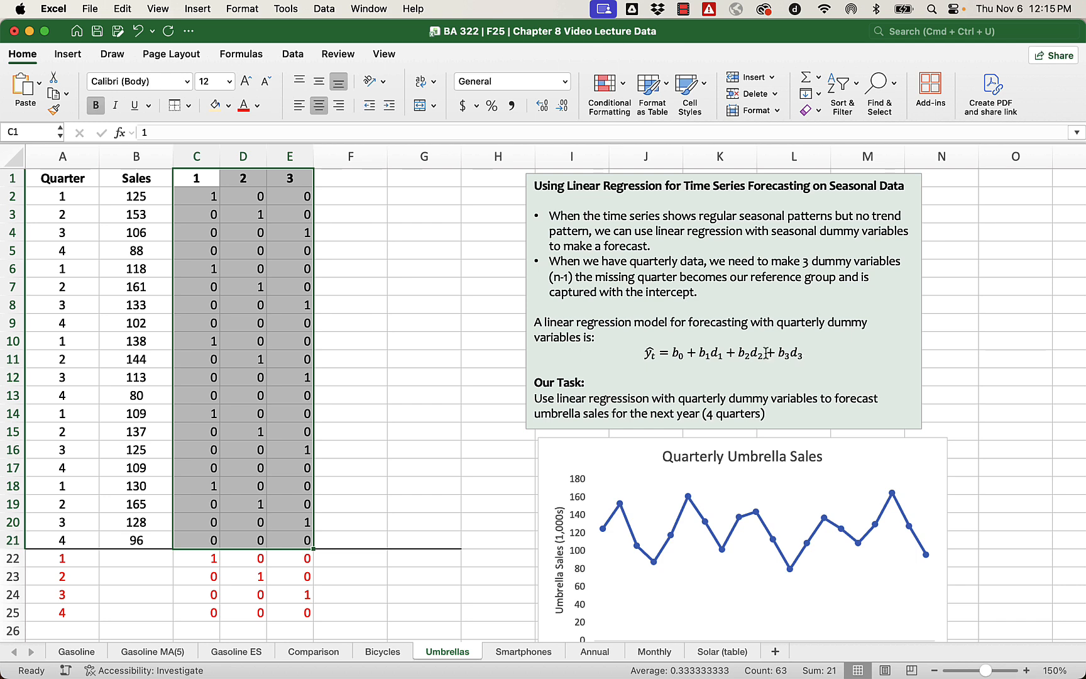
click(354, 340)
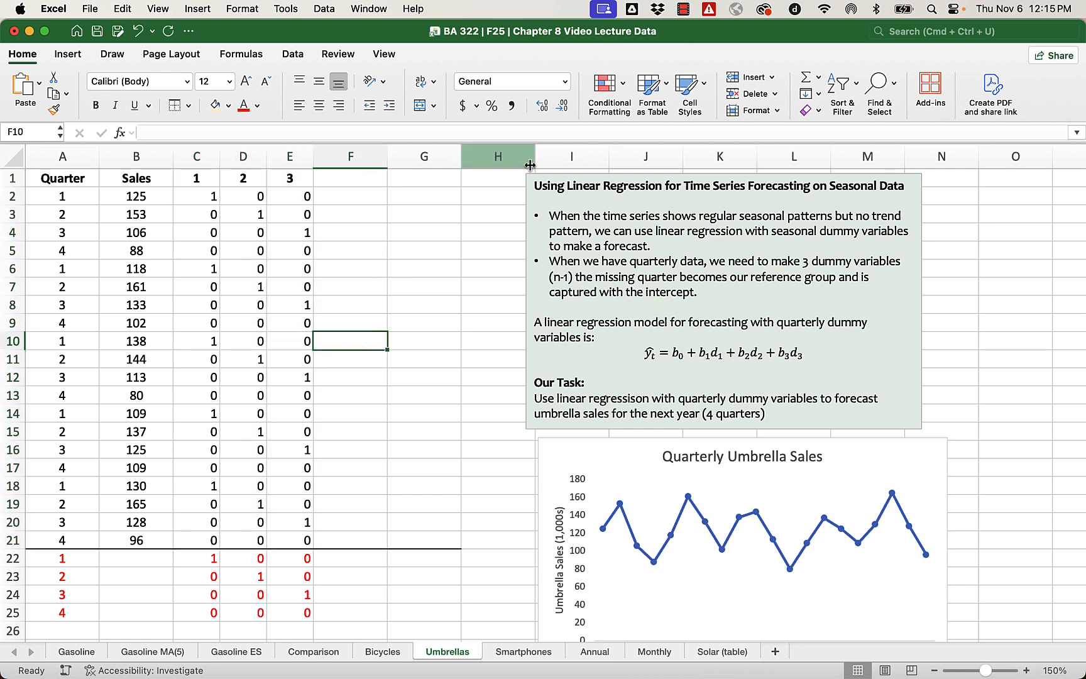
Open the Regression analysis tool and clear its existing Y input, X input and output ranges.
click(298, 57)
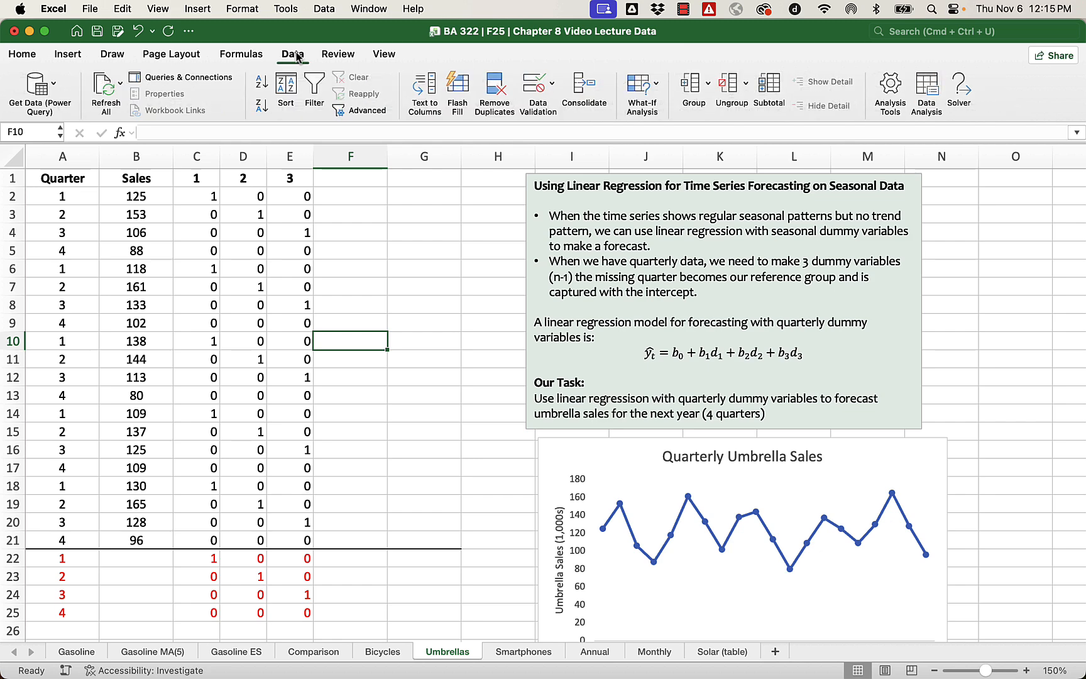
click(935, 91)
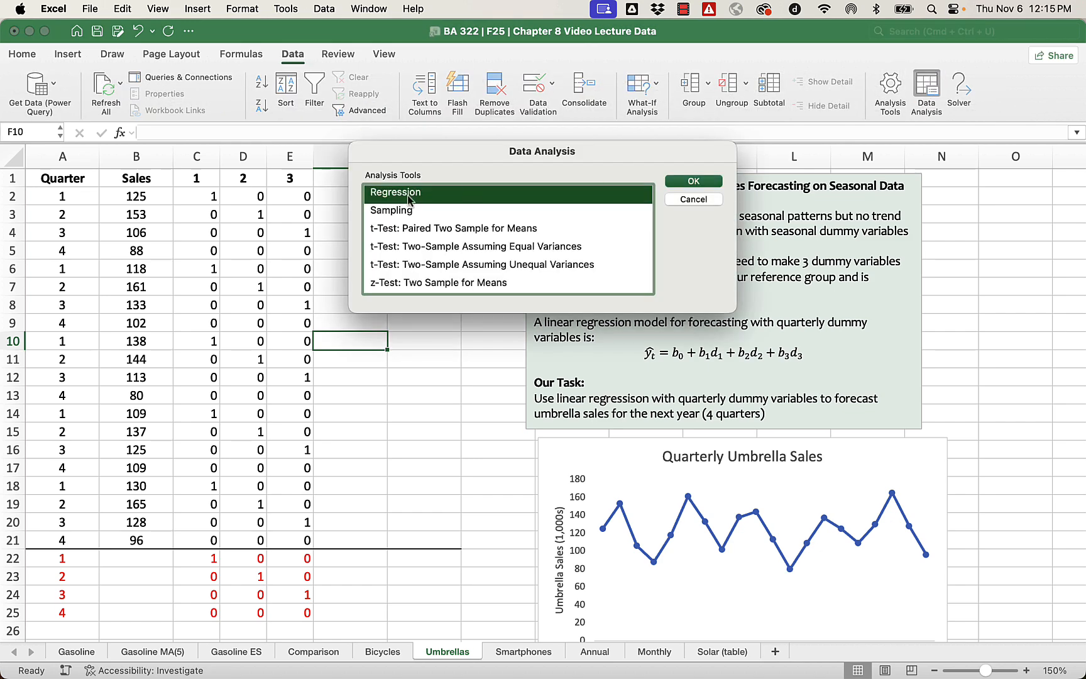
click(677, 182)
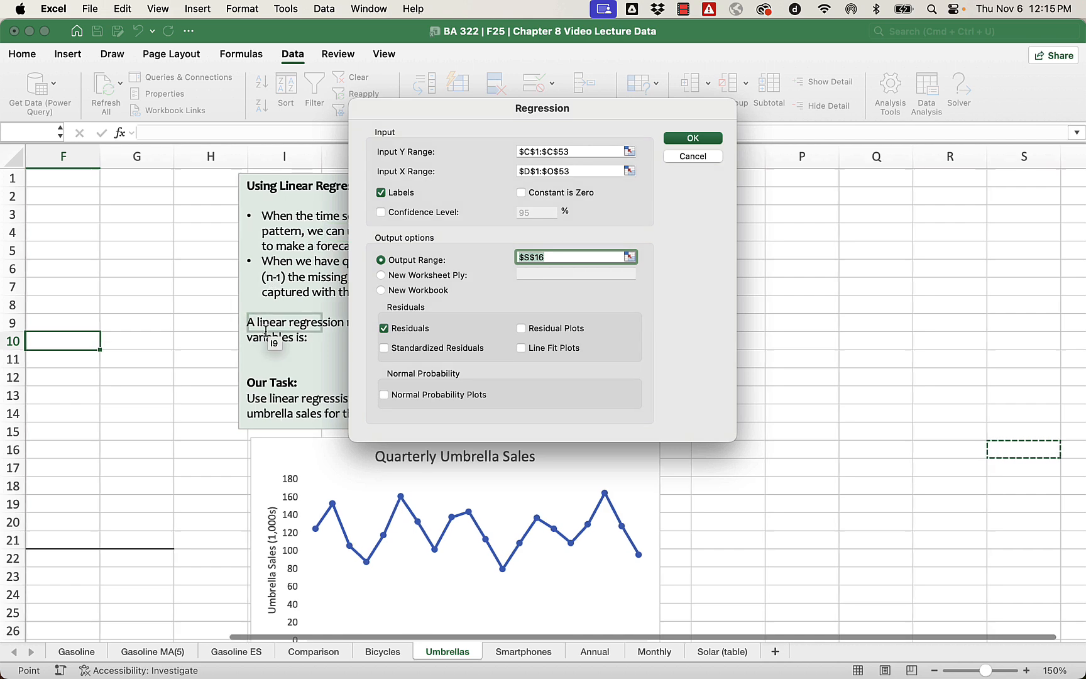
scroll(296, 339, left, 5)
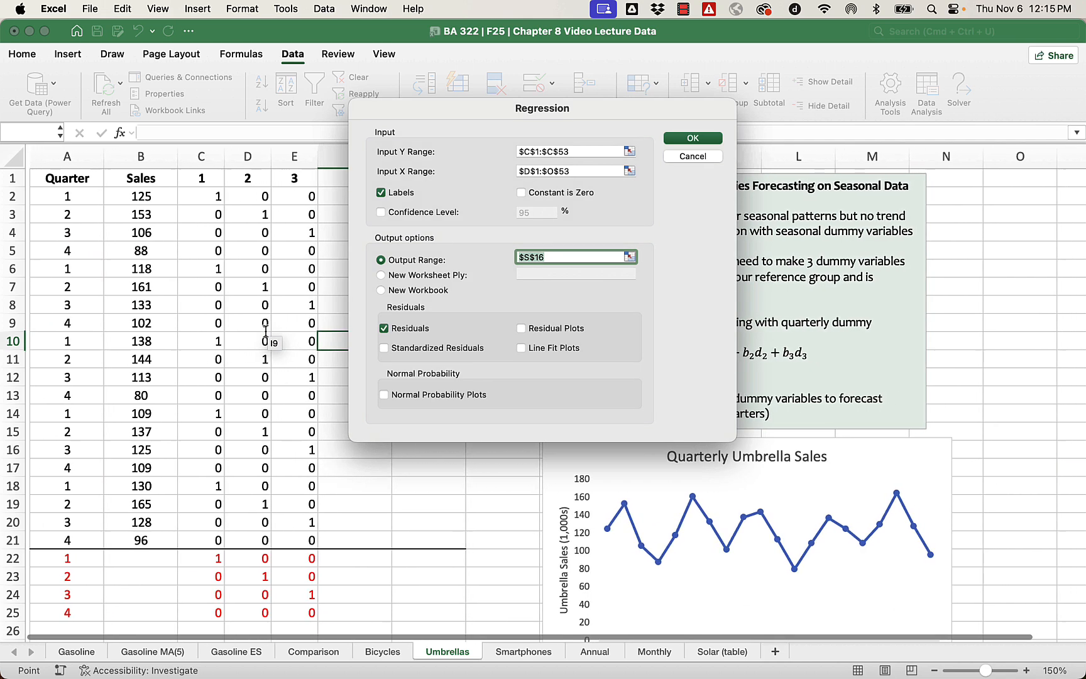
double_click(582, 155)
key(BackSpace)
click(574, 174)
key(BackSpace)
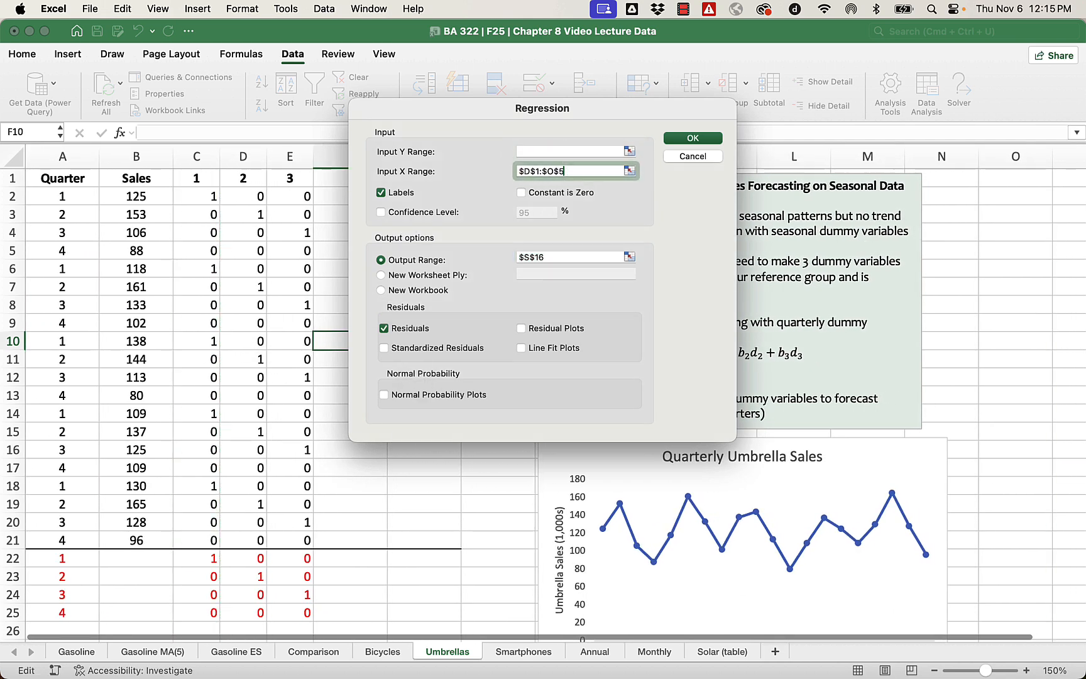
double_click(556, 171)
key(BackSpace)
double_click(563, 258)
key(BackSpace)
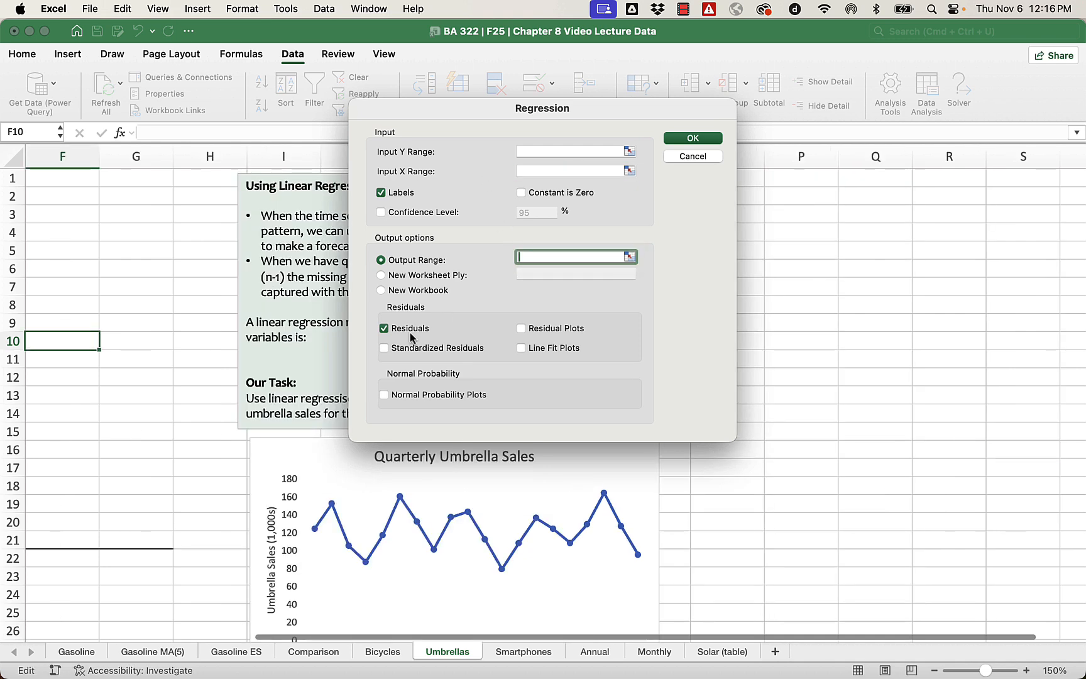
Turn off Residuals and set the regression's Y range to $B$1:$B$21 and its X range to $C$1:$E$21.
scroll(254, 359, left, 5)
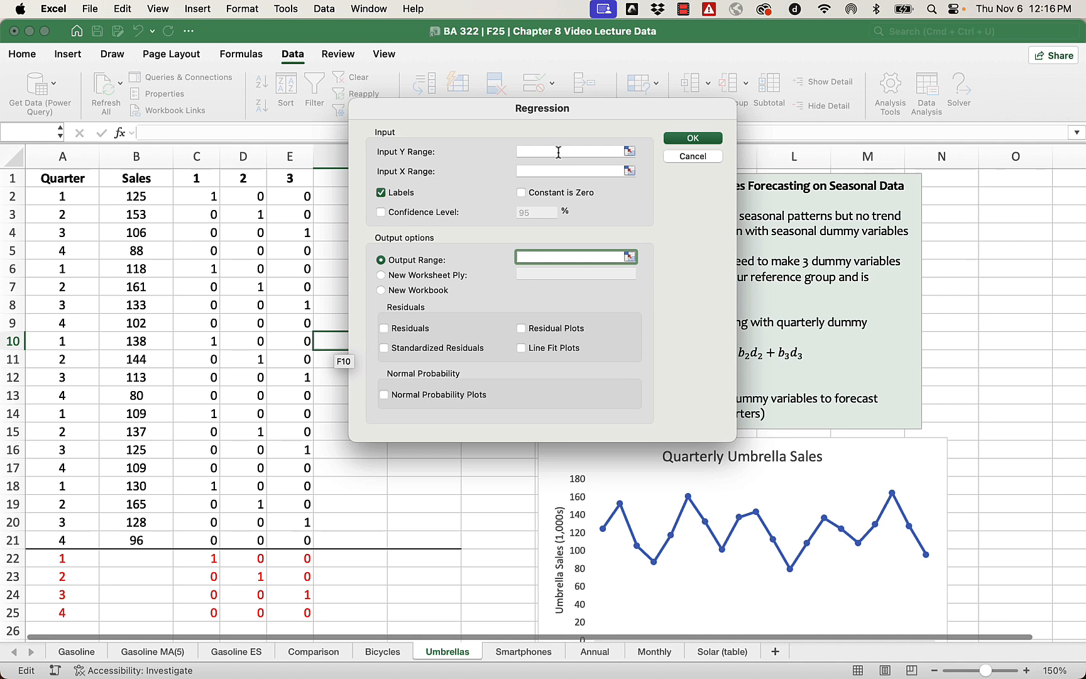
click(558, 152)
click(129, 182)
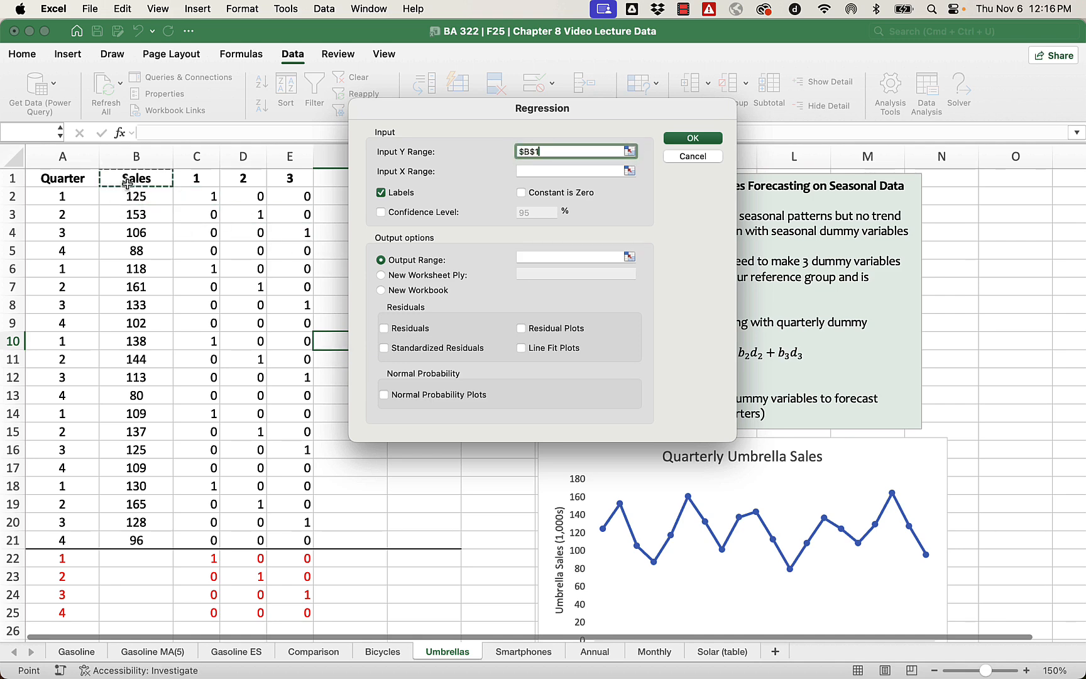
drag(129, 183, 138, 536)
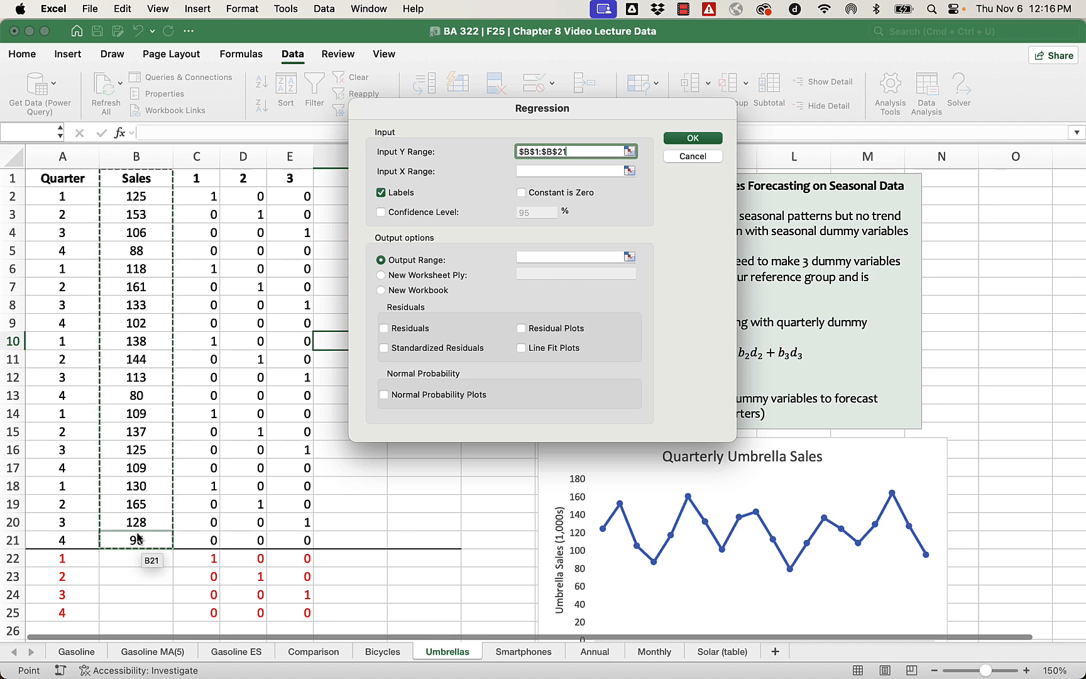
click(585, 171)
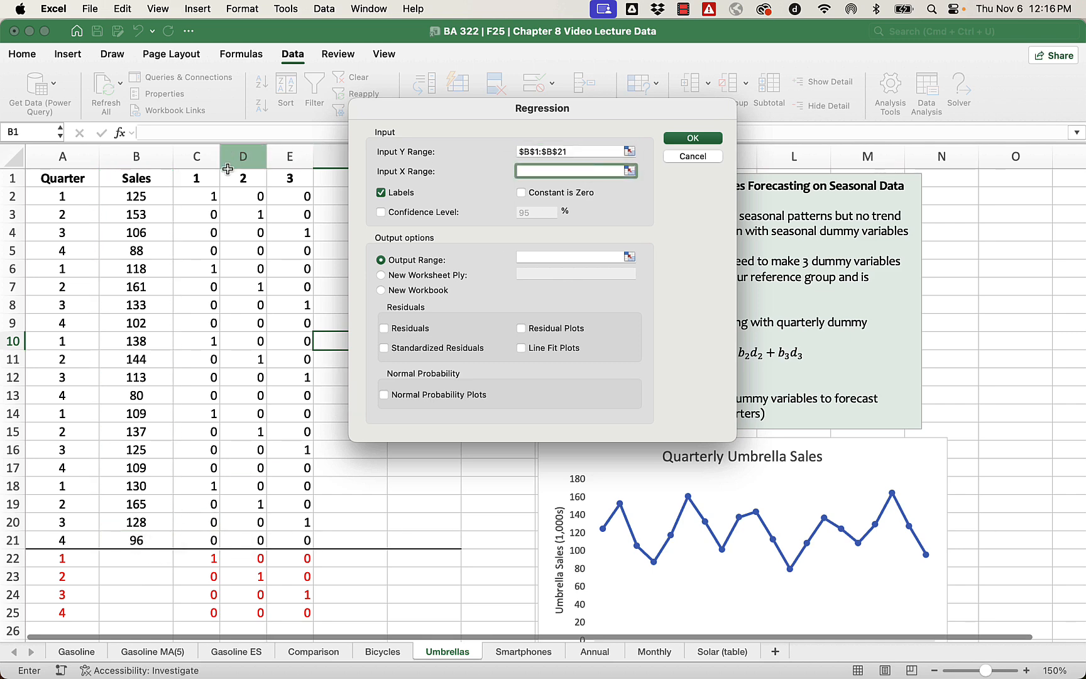
drag(185, 177, 287, 541)
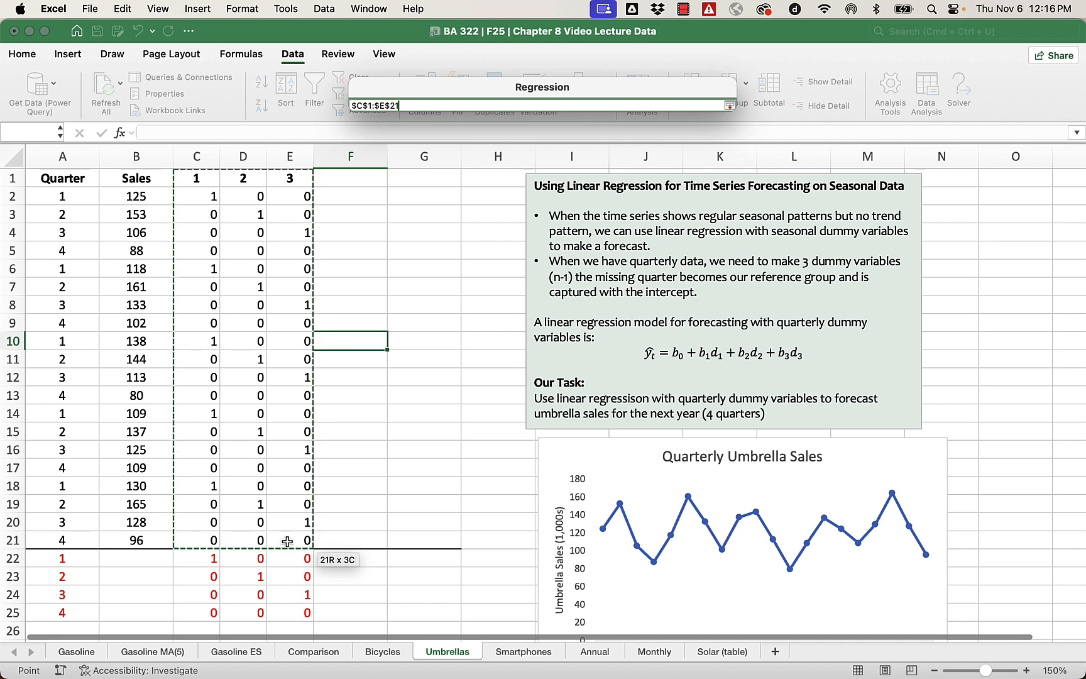
key(Return)
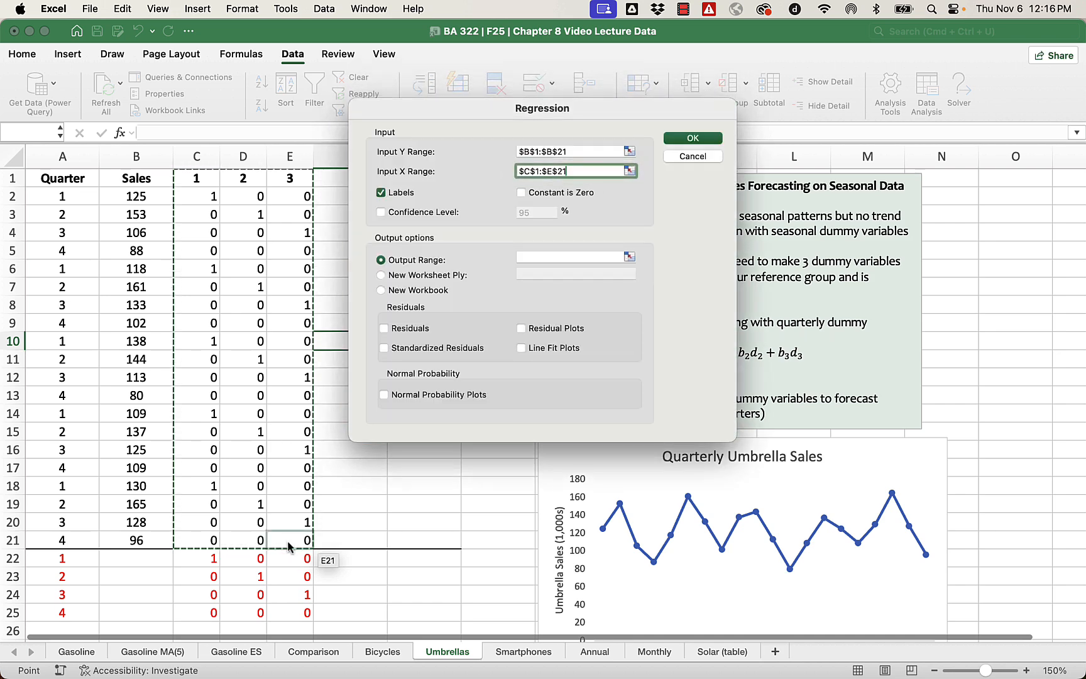
Set the regression's output range to $I$31, below the sales chart, and run the analysis.
click(571, 257)
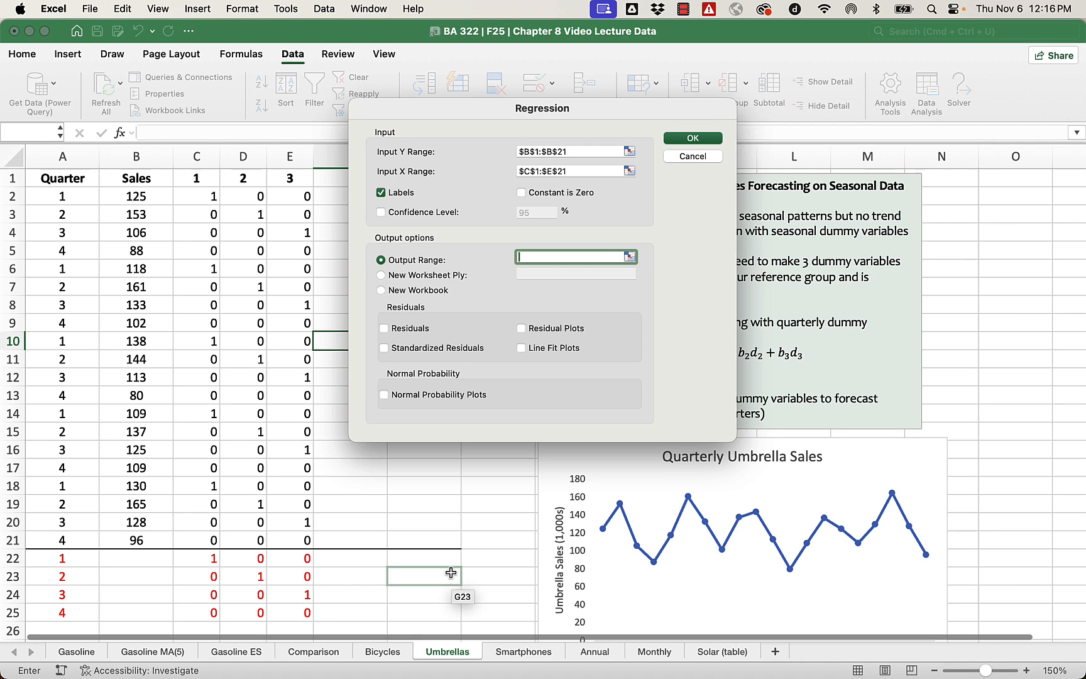
drag(482, 117, 208, 83)
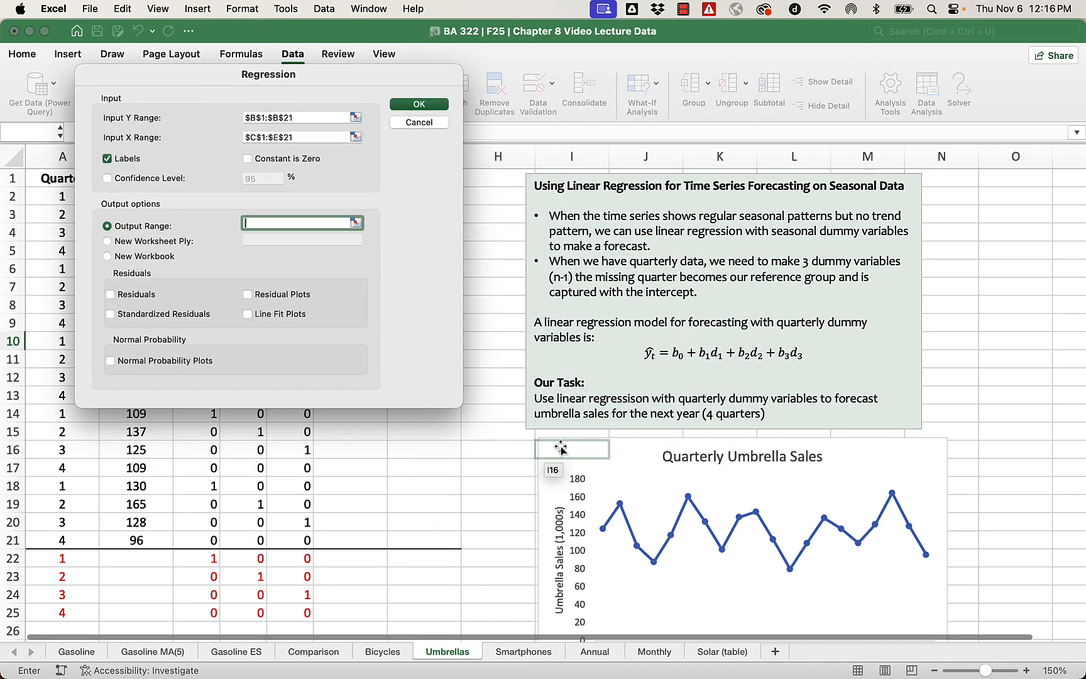
scroll(509, 513, down, 4)
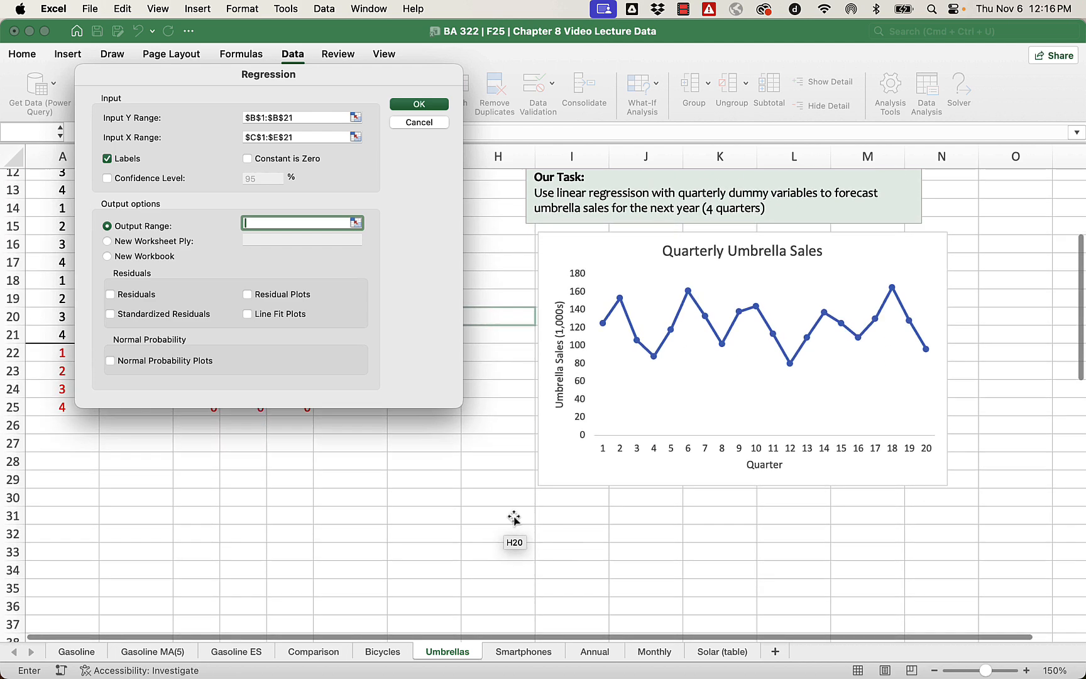
click(569, 518)
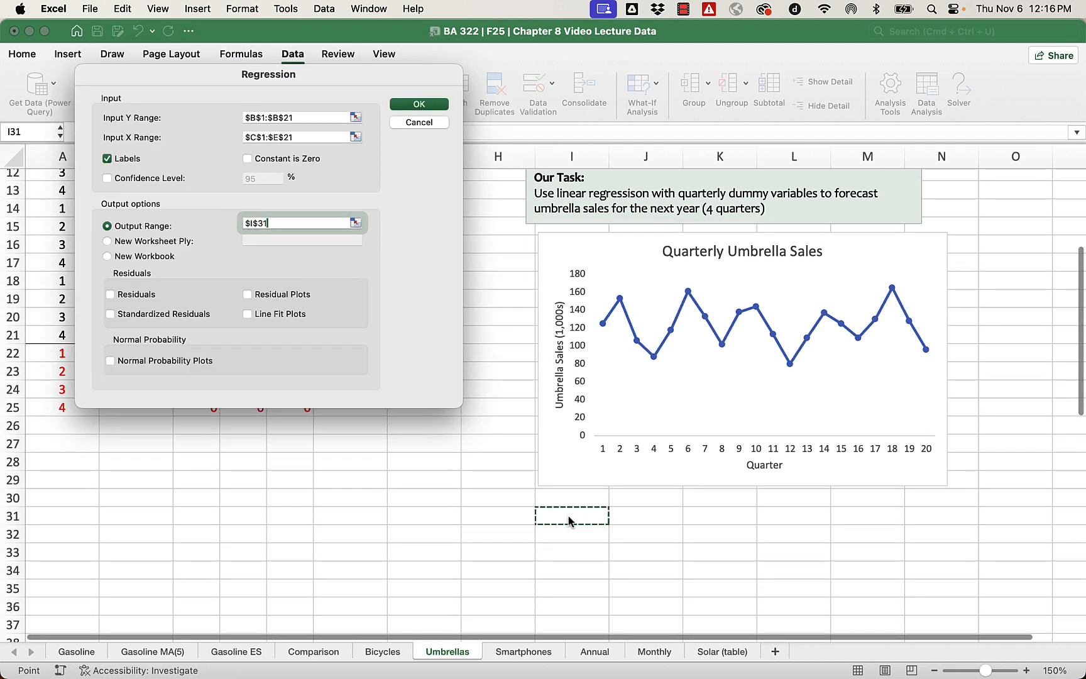
click(419, 105)
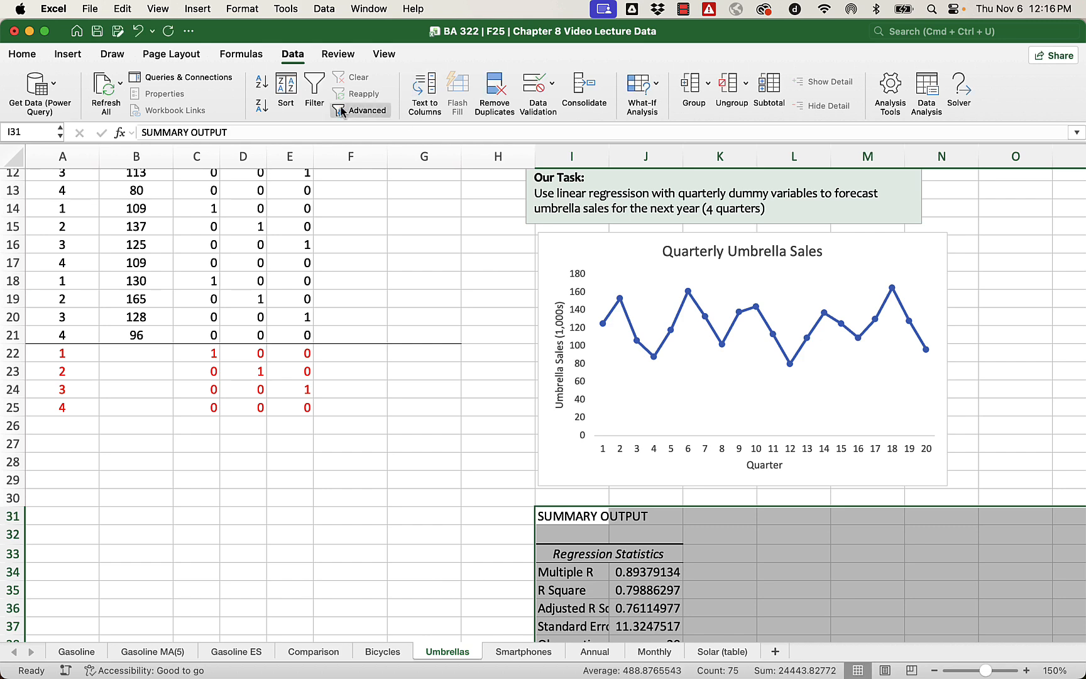
Move the Quarterly Umbrella Sales chart beside the explanatory text box, starting near column N at row 2.
scroll(499, 353, up, 5)
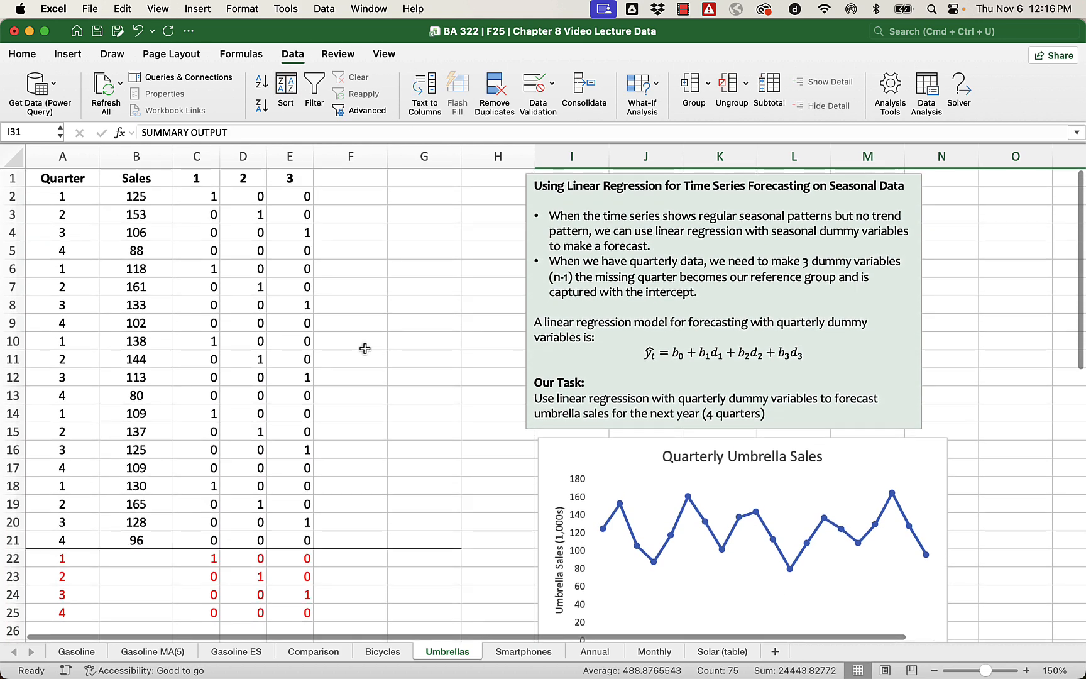
click(555, 454)
drag(555, 454, 940, 192)
Move the regression output in I31:O50 up to start at cell I16, below the text box.
scroll(791, 402, down, 5)
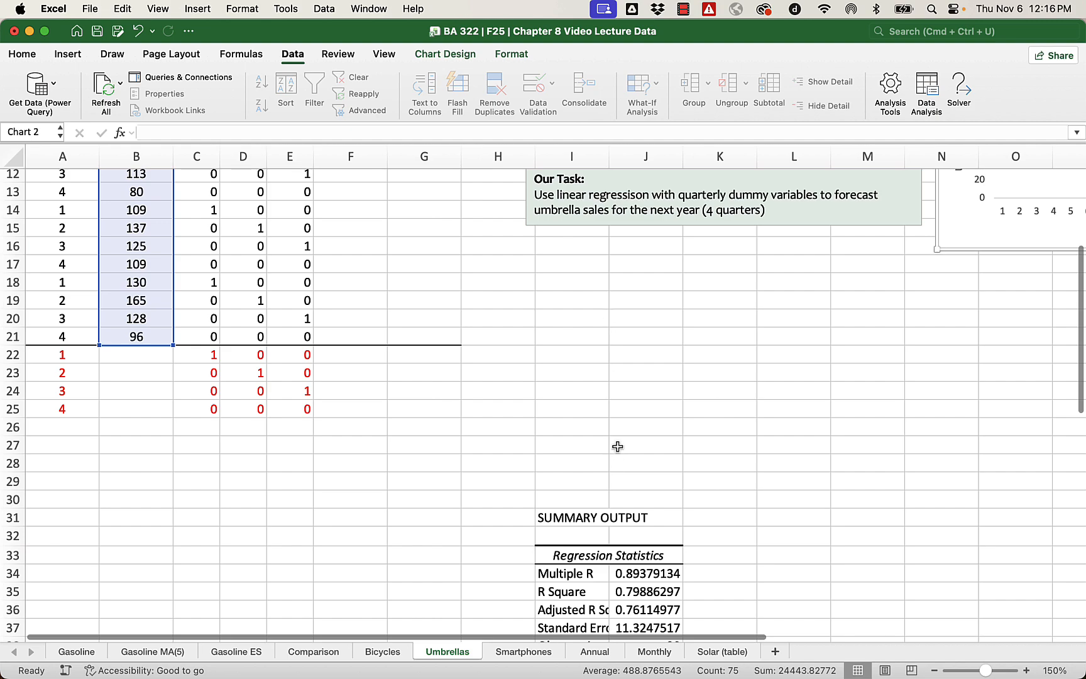
scroll(616, 444, down, 6)
drag(554, 270, 1013, 344)
key(super+c)
scroll(994, 454, up, 13)
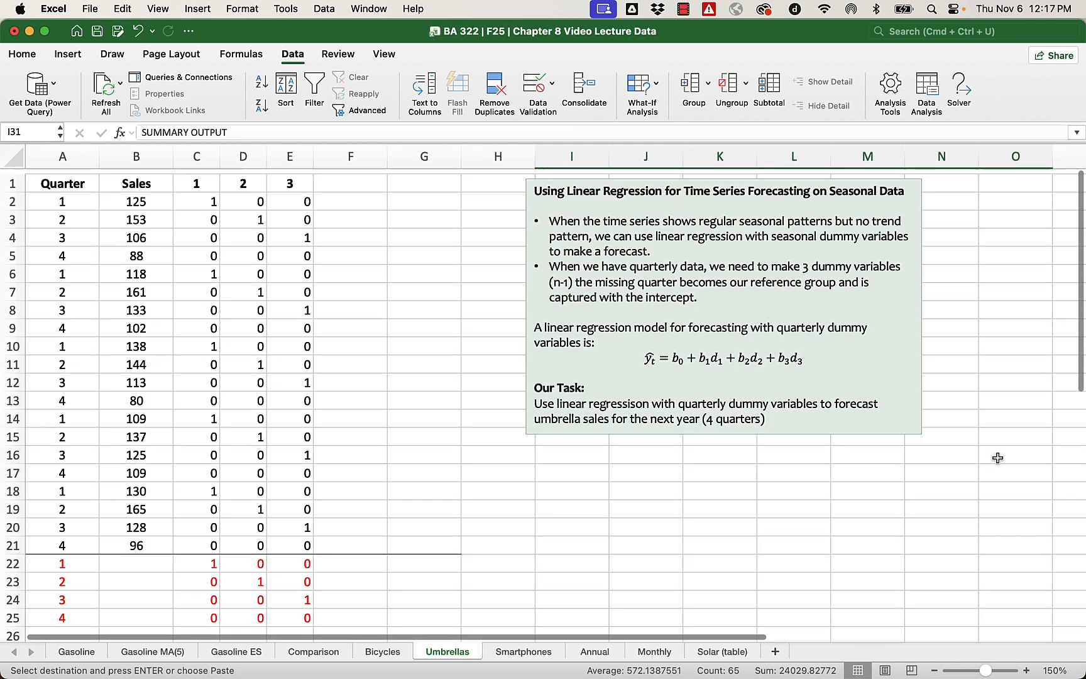
click(562, 451)
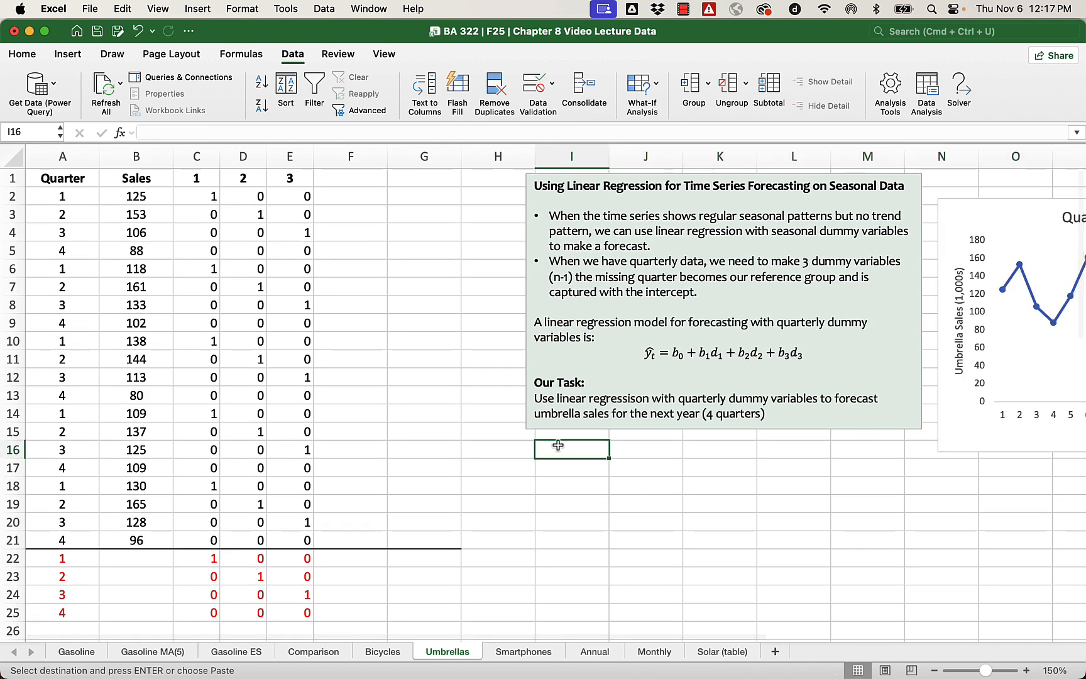
key(Return)
Delete the leftover Lower 95.0% and Upper 95.0% cells in O45:Q51, shifting cells left.
scroll(566, 452, down, 14)
scroll(566, 451, right, 3)
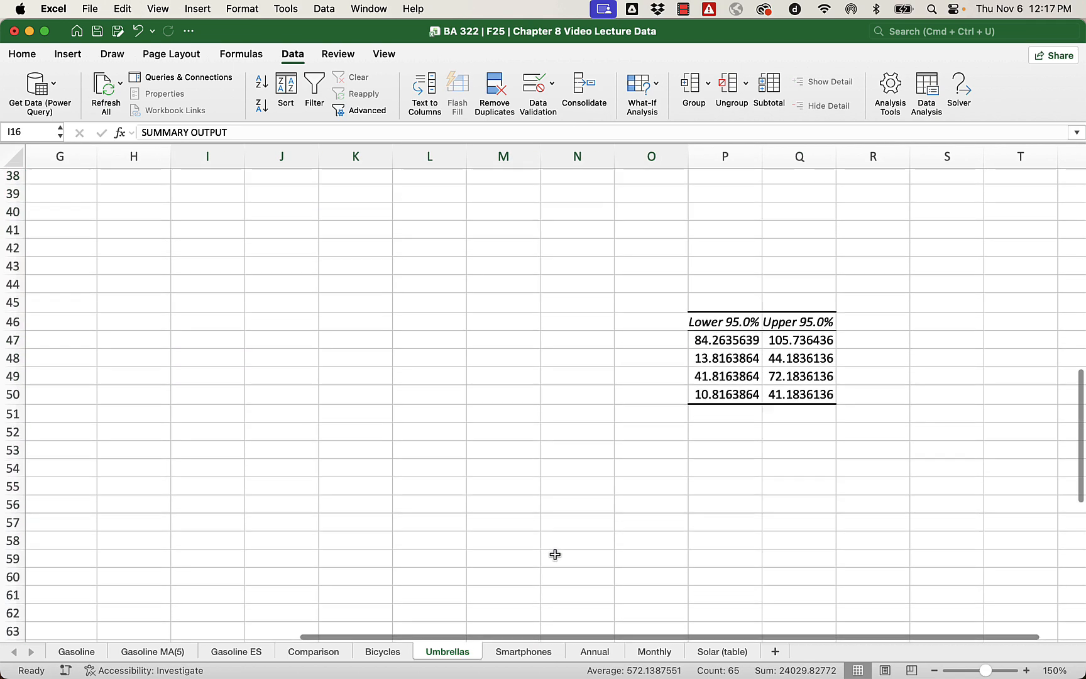
drag(656, 215, 831, 332)
right_click(832, 332)
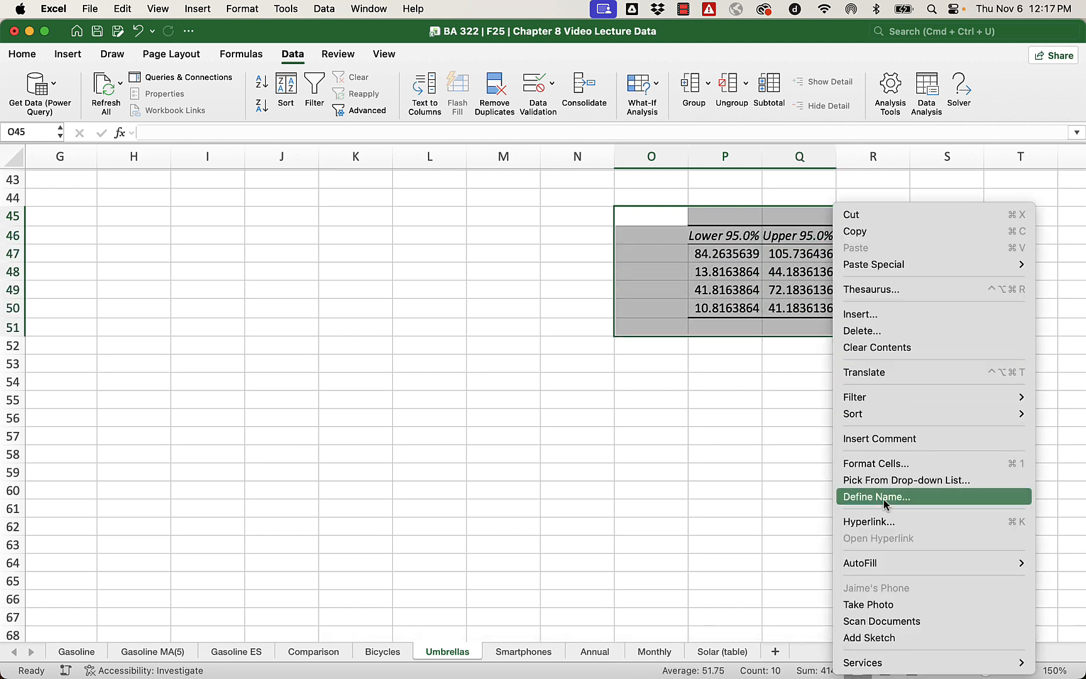
click(880, 331)
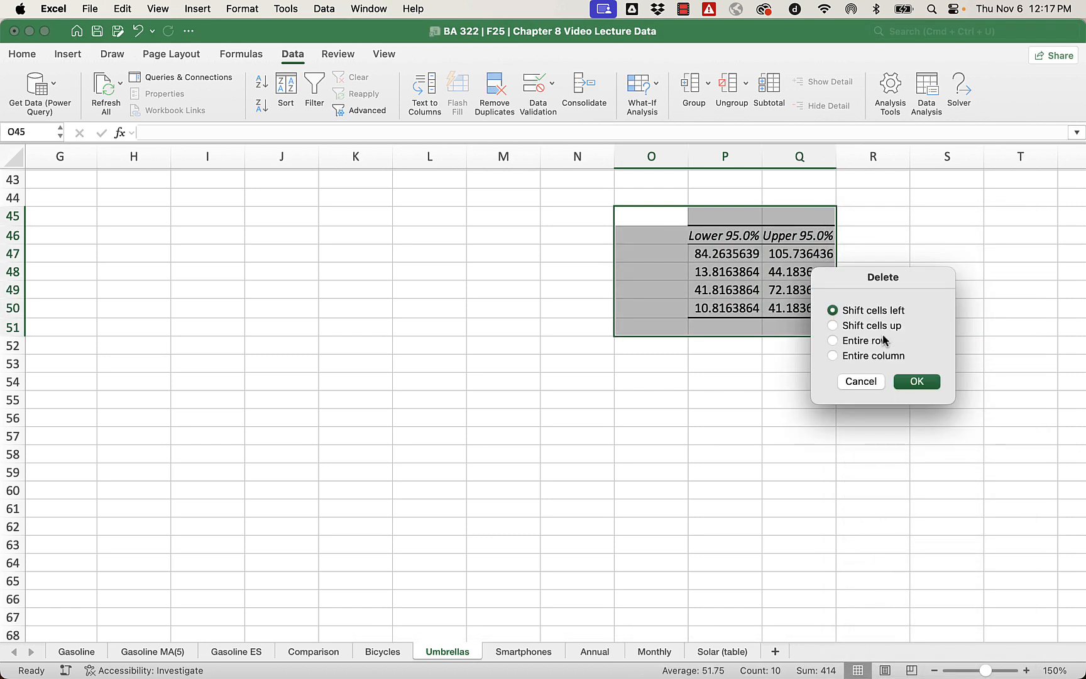
click(917, 381)
click(478, 412)
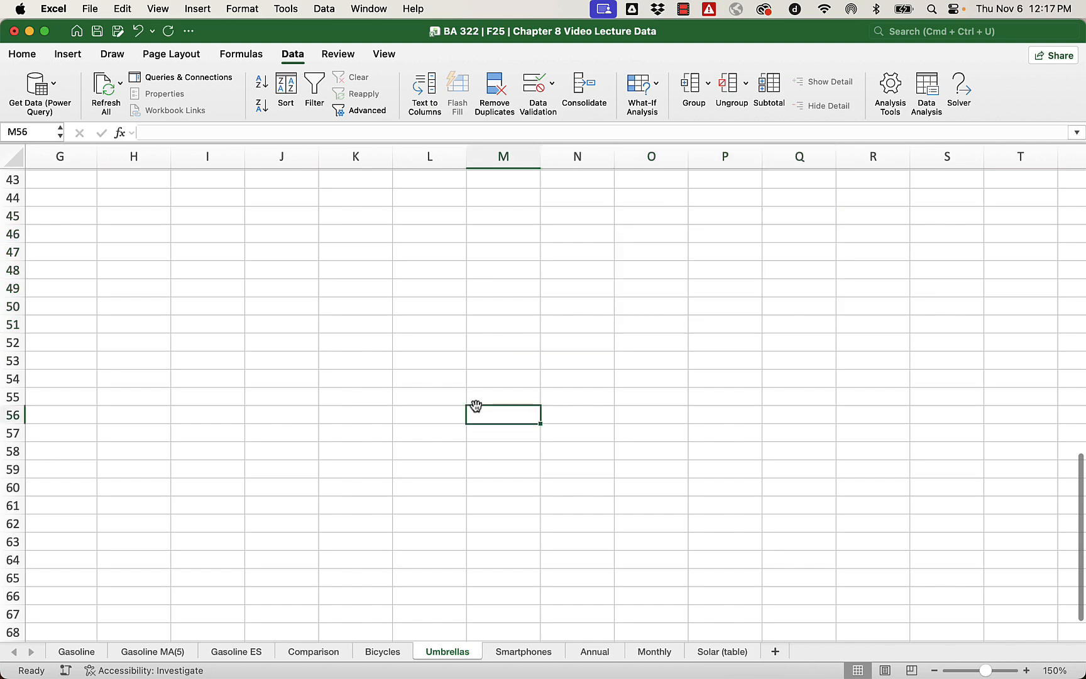
Format the regression output in I16:O35 as Number and autofit the width of column I.
scroll(476, 406, left, 6)
scroll(476, 406, up, 10)
scroll(477, 407, down, 1)
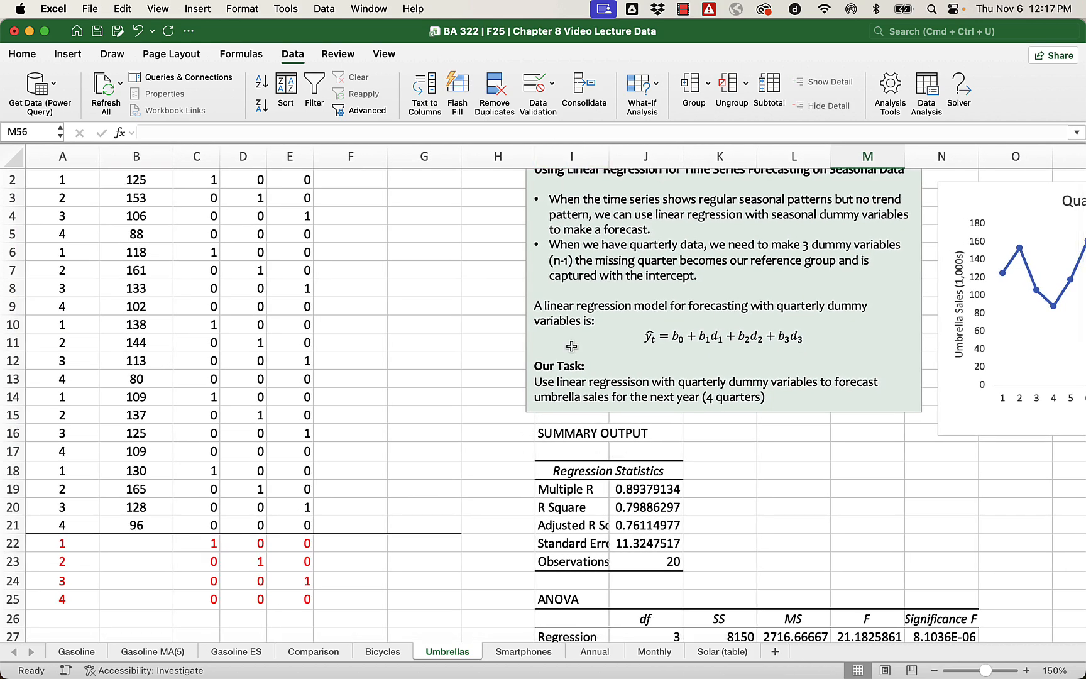
drag(562, 435, 1029, 319)
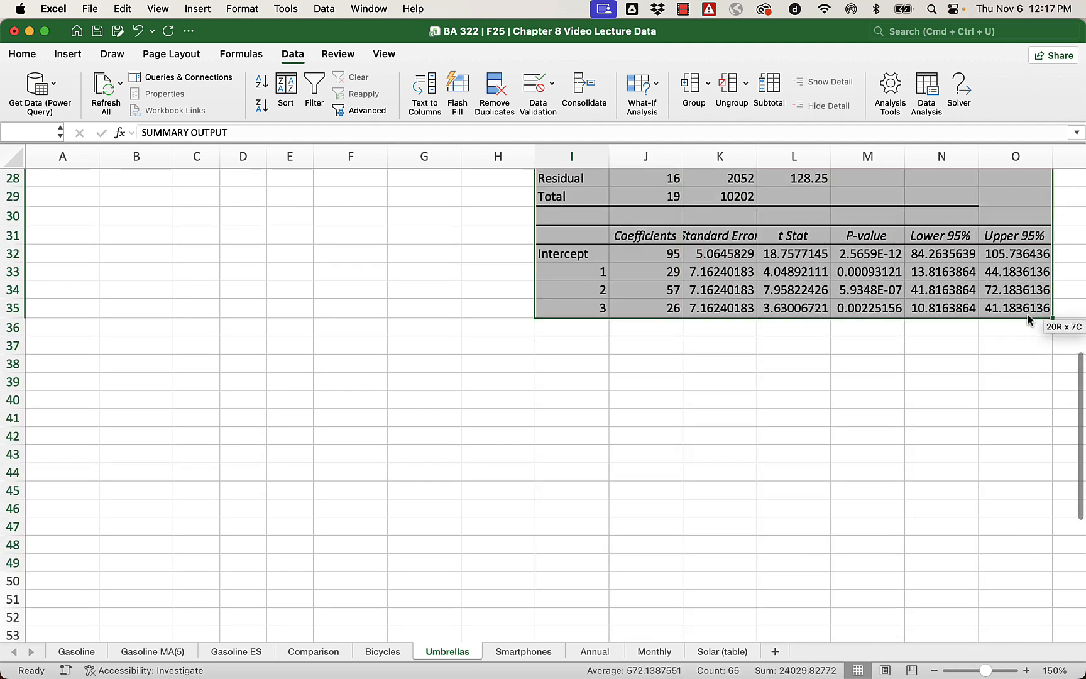
click(22, 54)
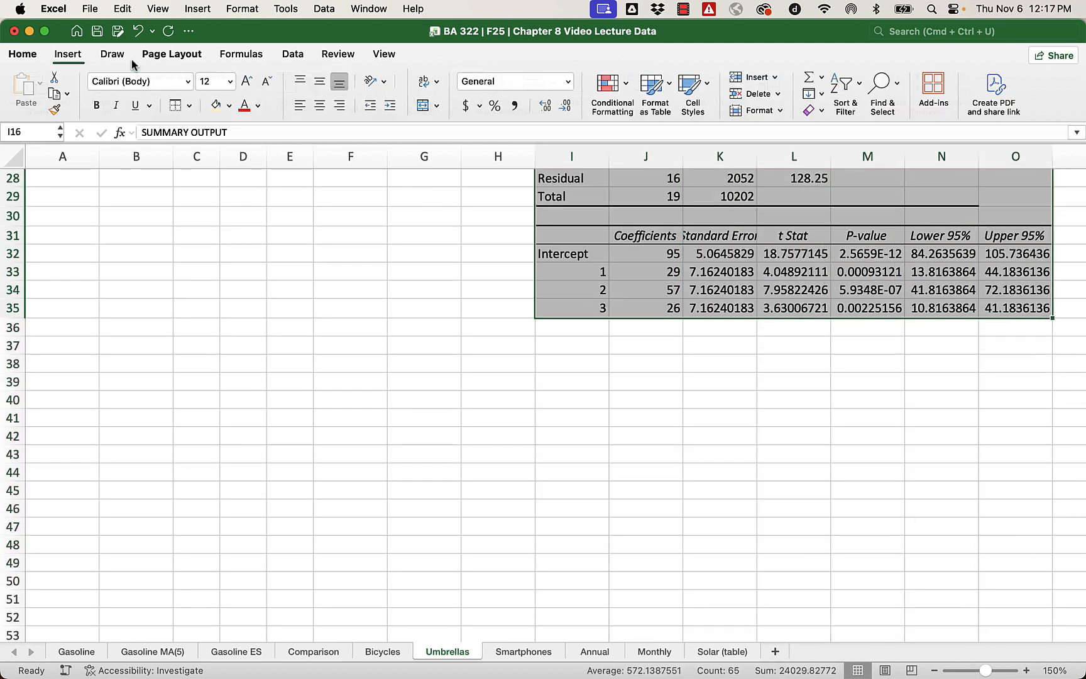
click(564, 82)
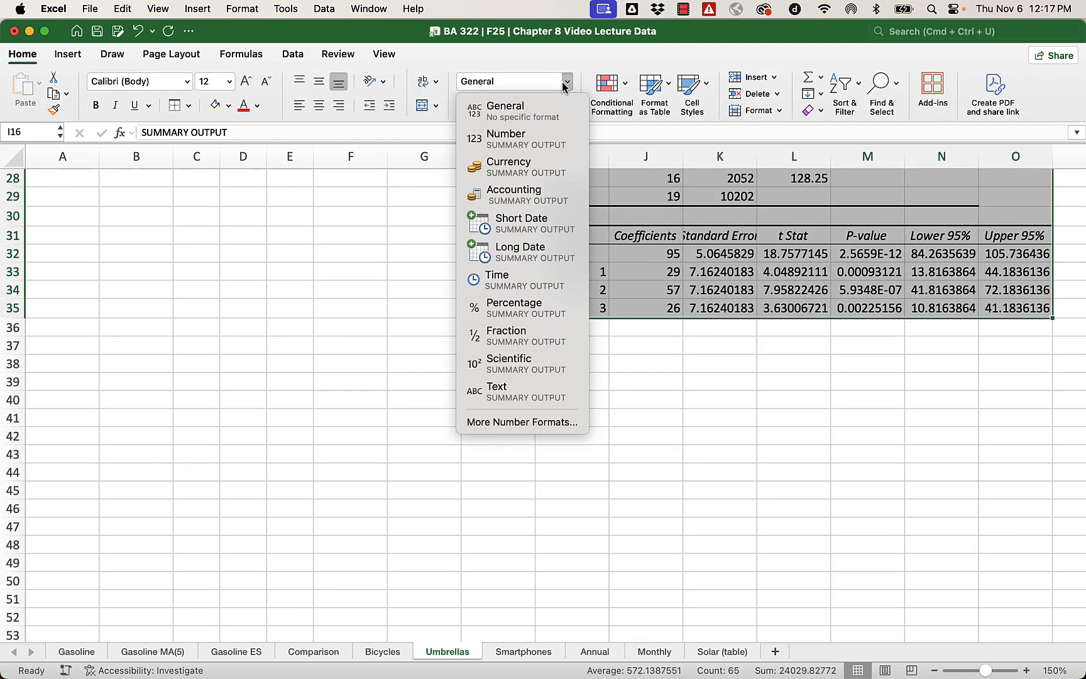
click(521, 136)
click(722, 451)
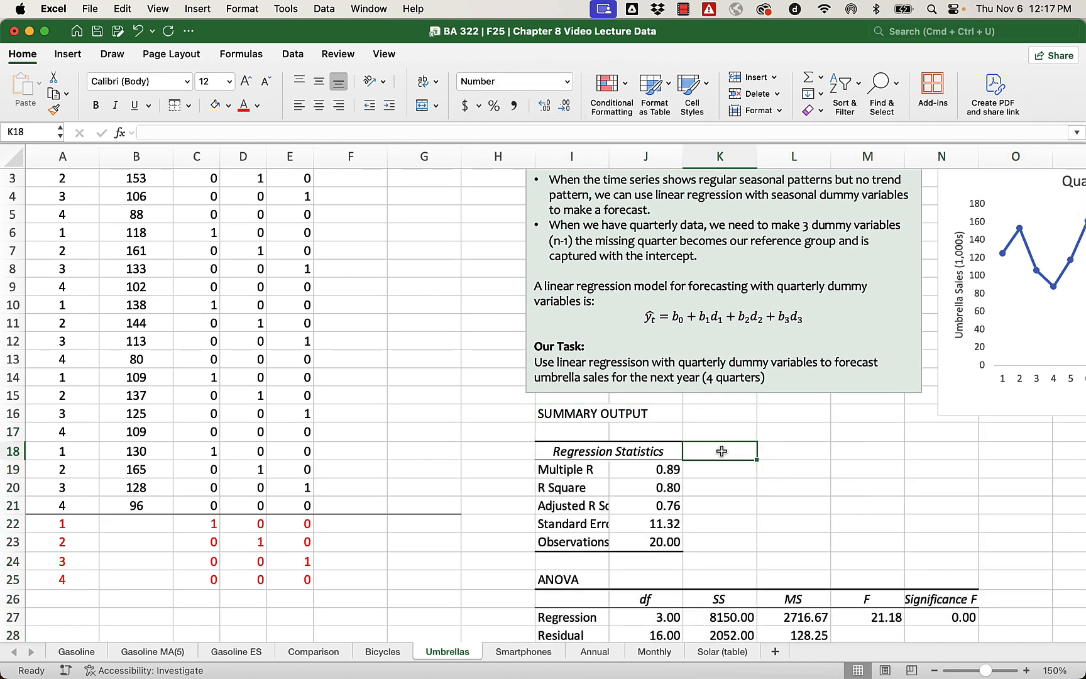
double_click(610, 157)
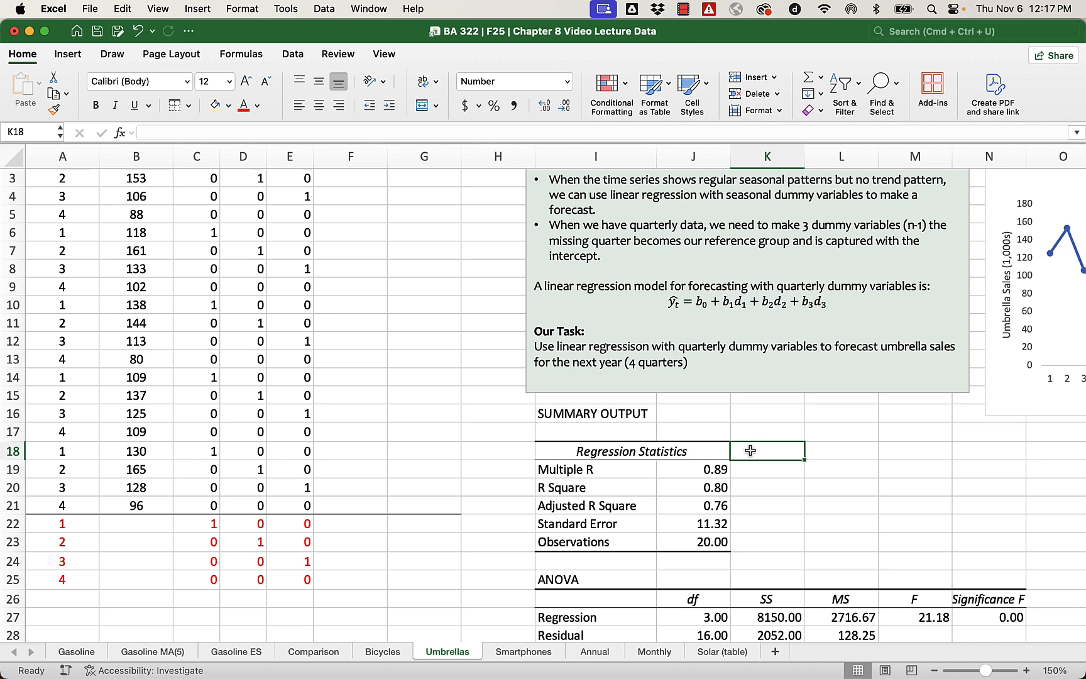
Highlight the Adjusted R Square value in J21 with light yellow fill and select the Sales data in B1:B21.
click(711, 506)
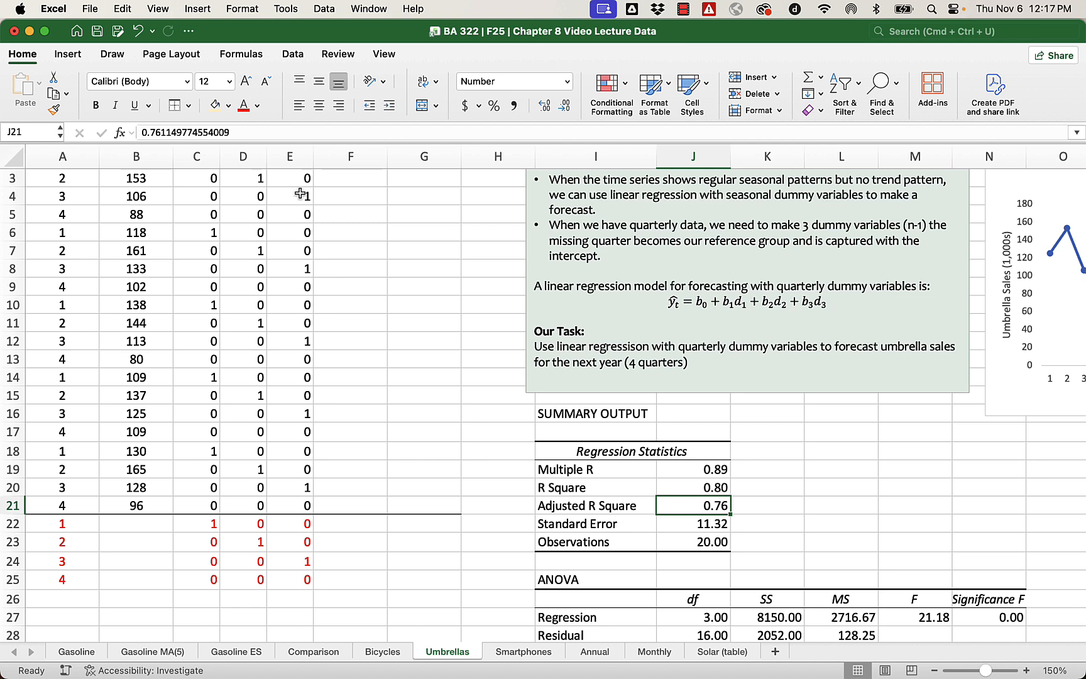
click(220, 106)
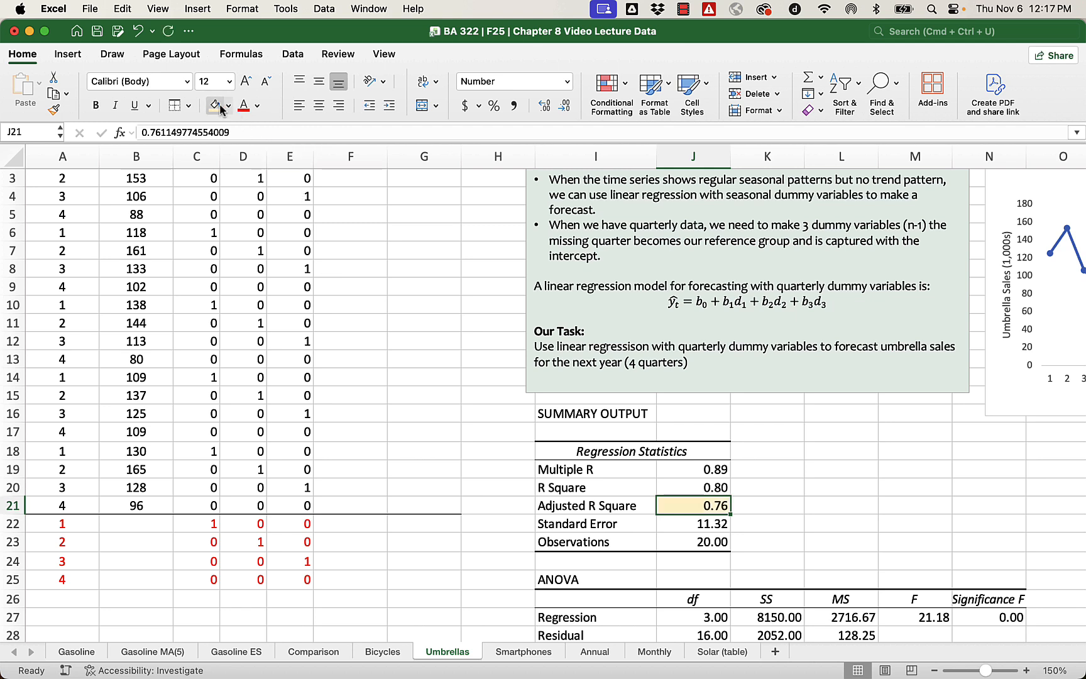
scroll(308, 252, up, 2)
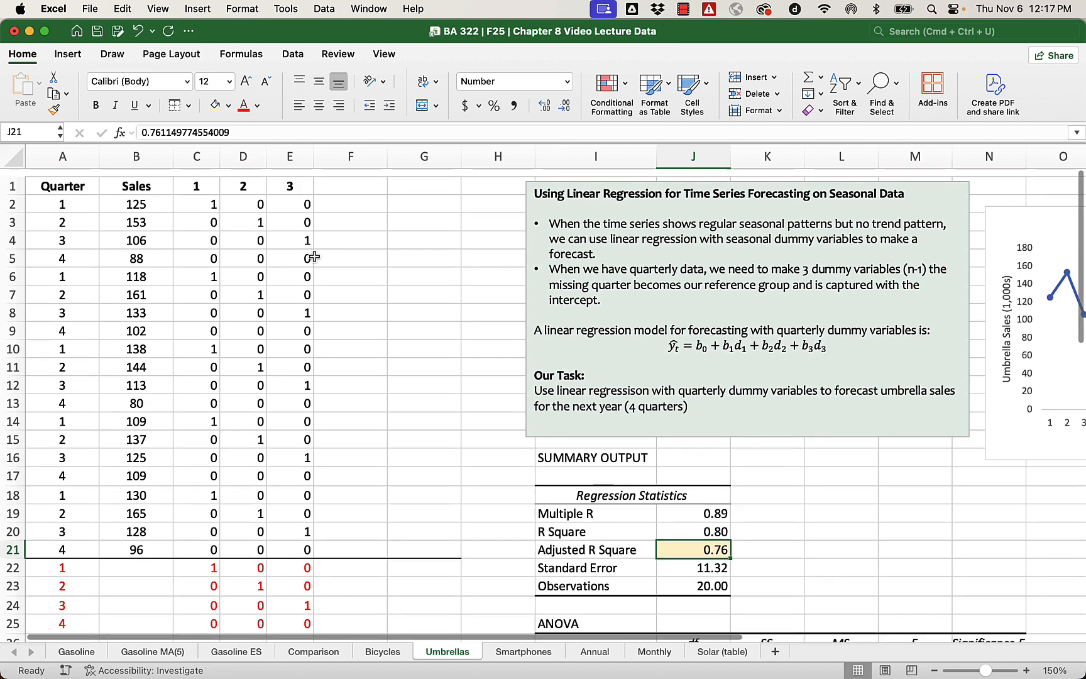
drag(134, 181, 123, 538)
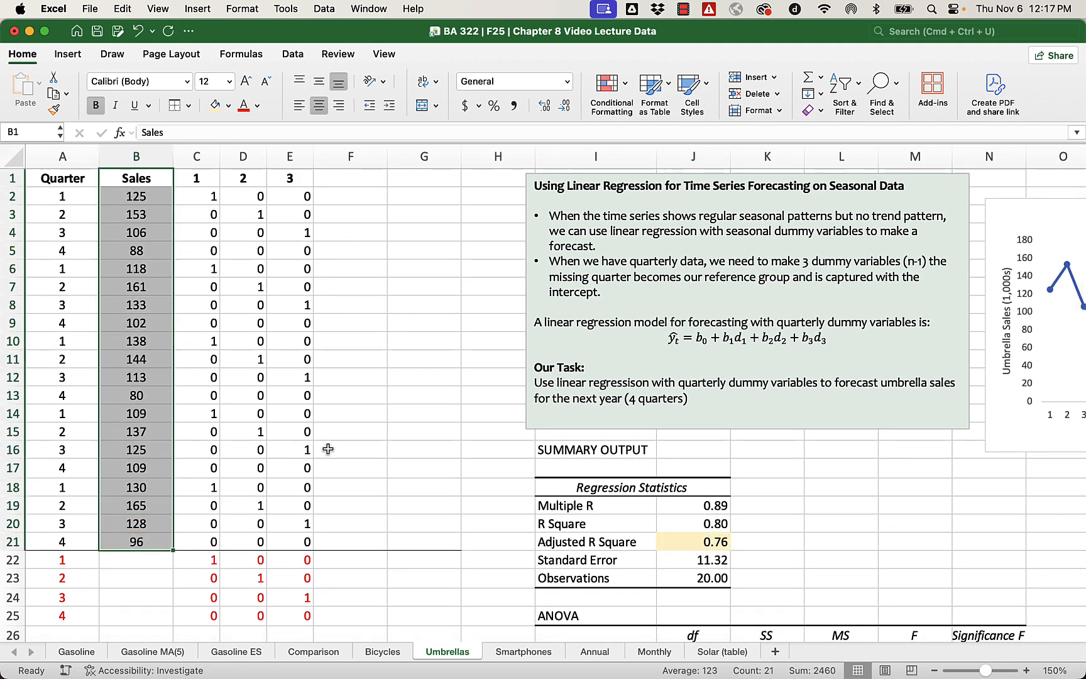
Review the coefficient labels of the three dummy variables and highlight their P-values in M33:M35 with light yellow fill.
scroll(329, 449, down, 10)
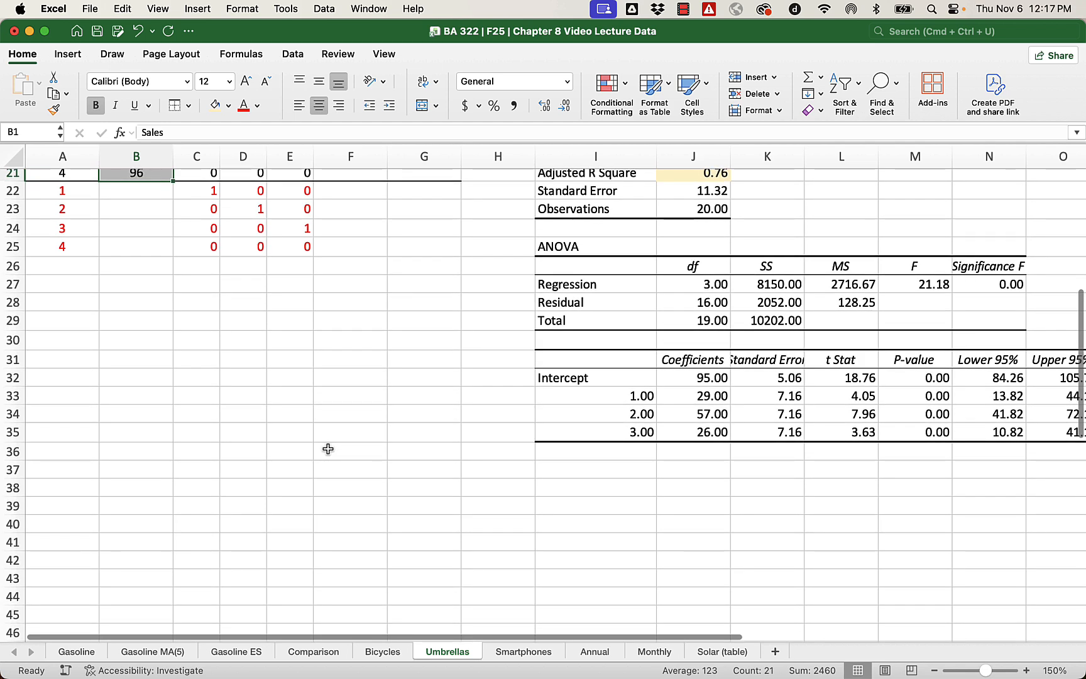
scroll(328, 449, right, 5)
scroll(328, 449, down, 2)
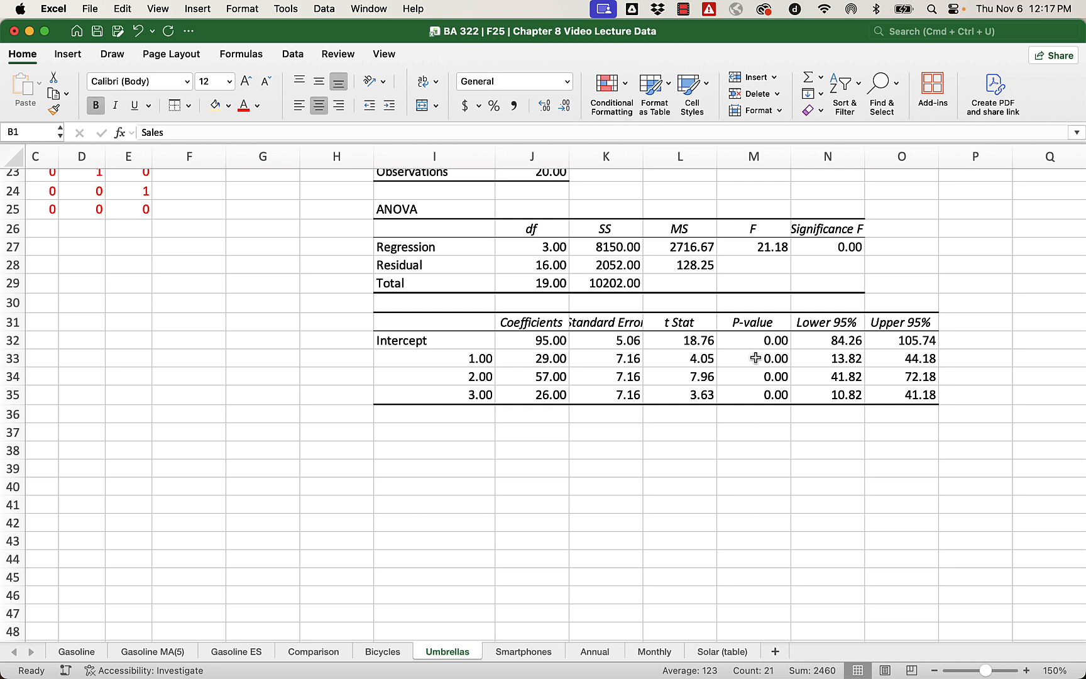
drag(755, 358, 755, 395)
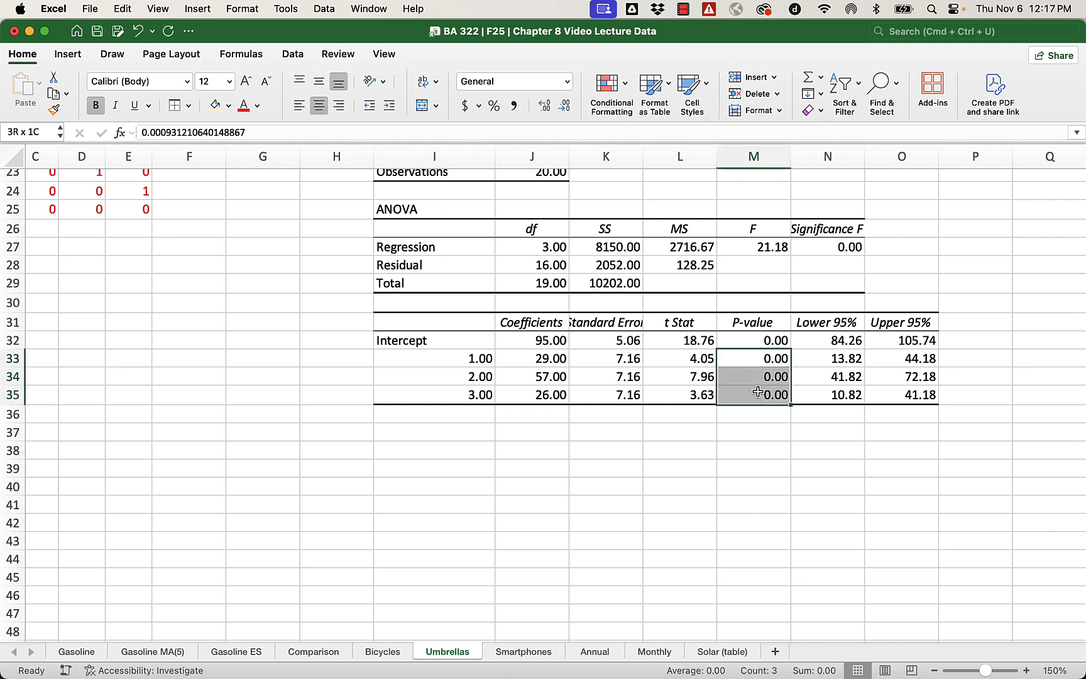
click(480, 360)
click(478, 377)
click(476, 394)
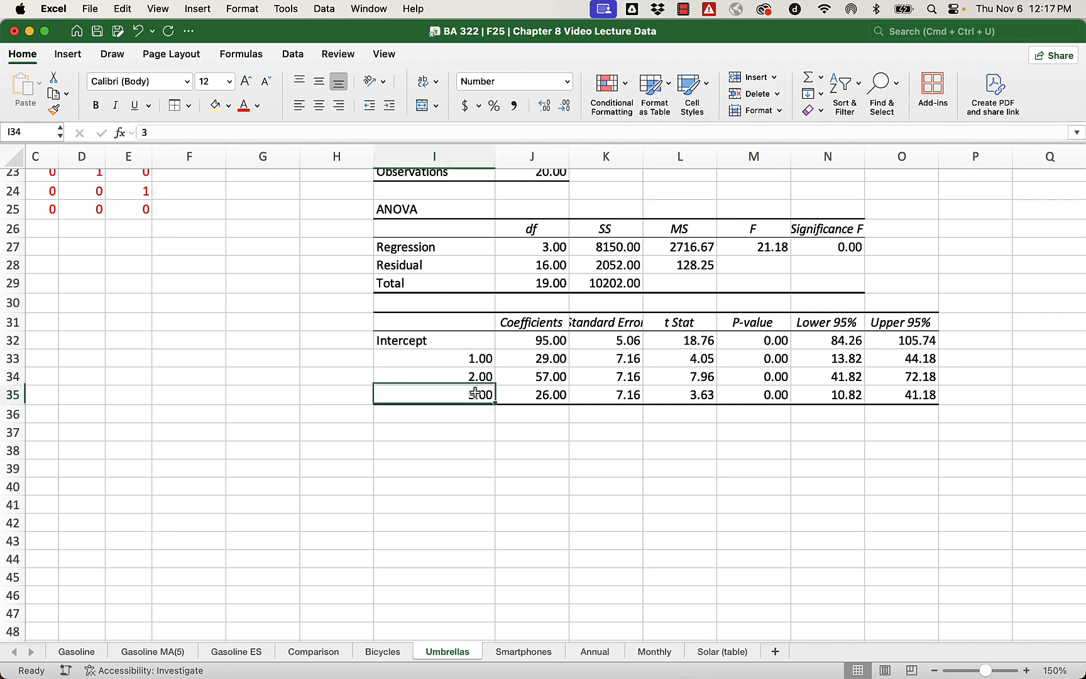
drag(755, 359, 754, 395)
click(216, 105)
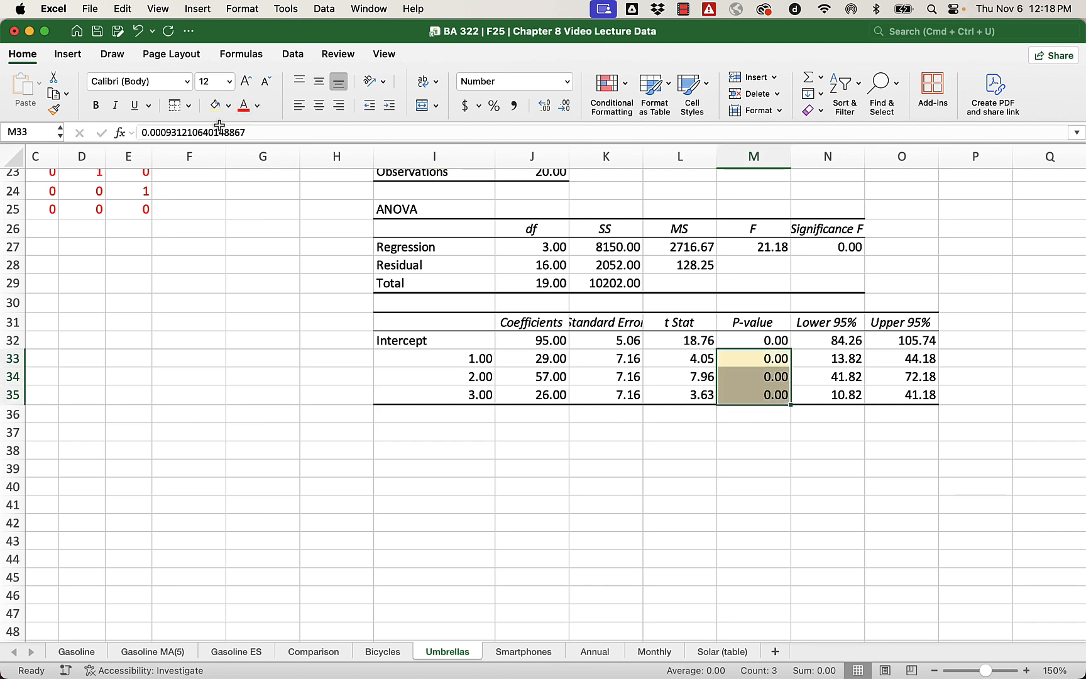
click(504, 445)
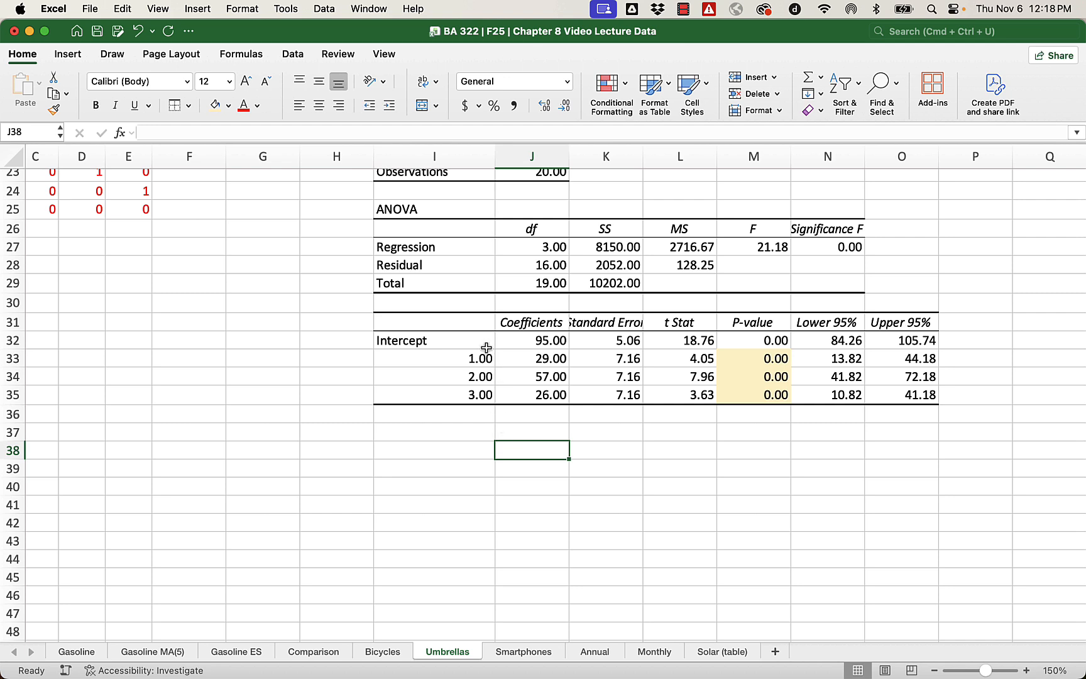
Examine the intercept and the three dummy-variable labels with their coefficients in I32:J35 of the regression output.
click(461, 340)
drag(461, 340, 519, 394)
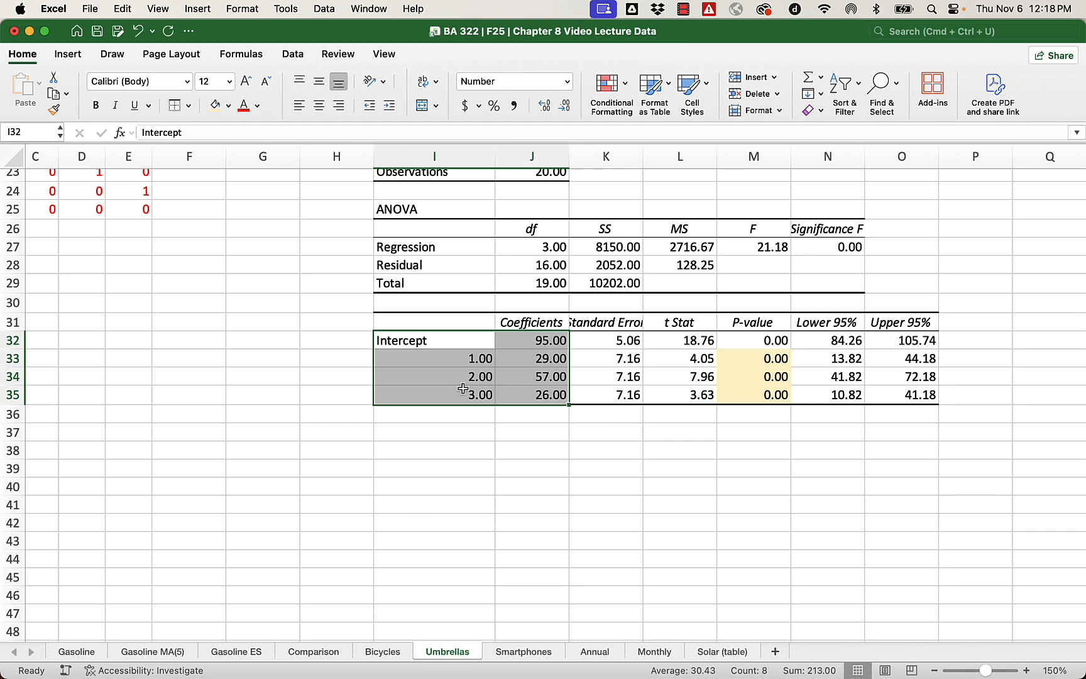
click(452, 341)
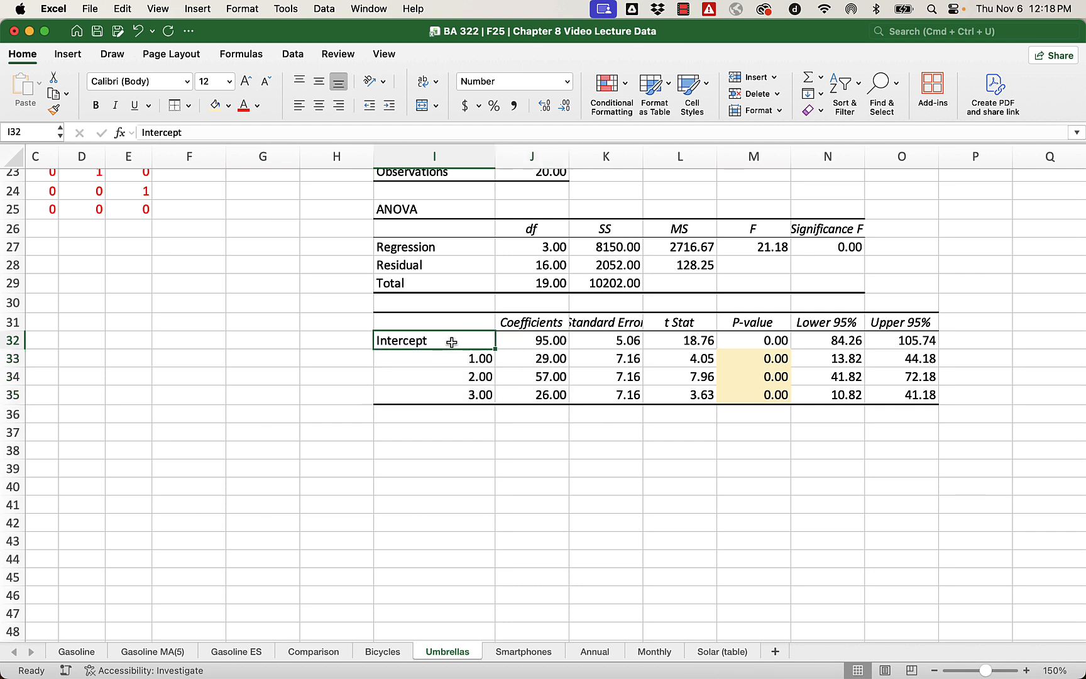
click(532, 342)
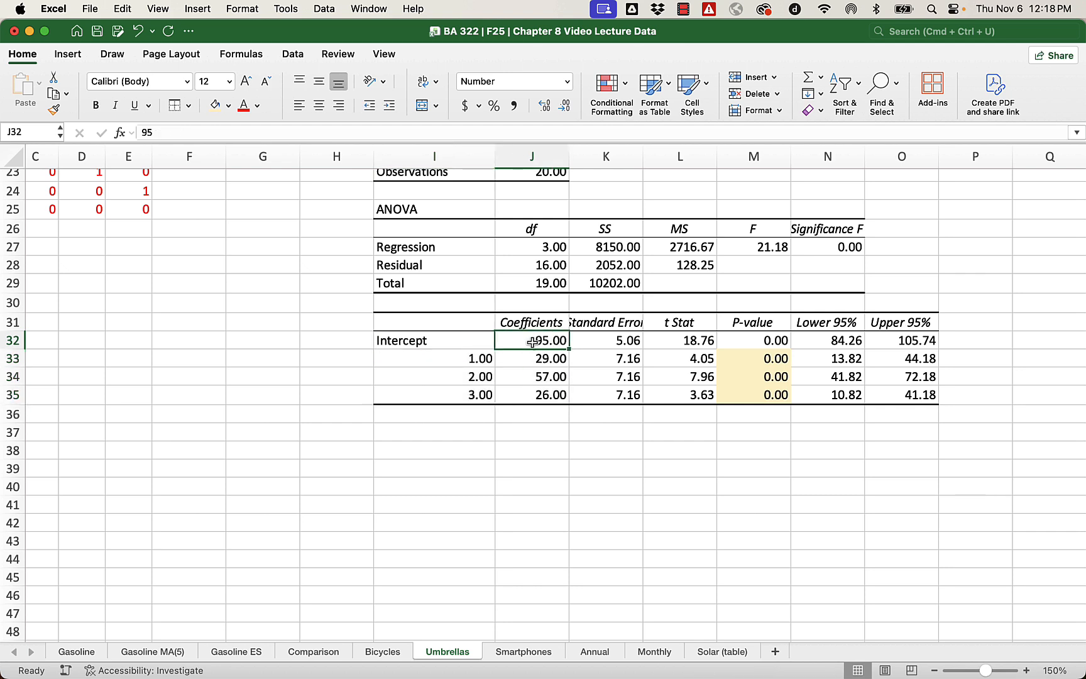
click(464, 361)
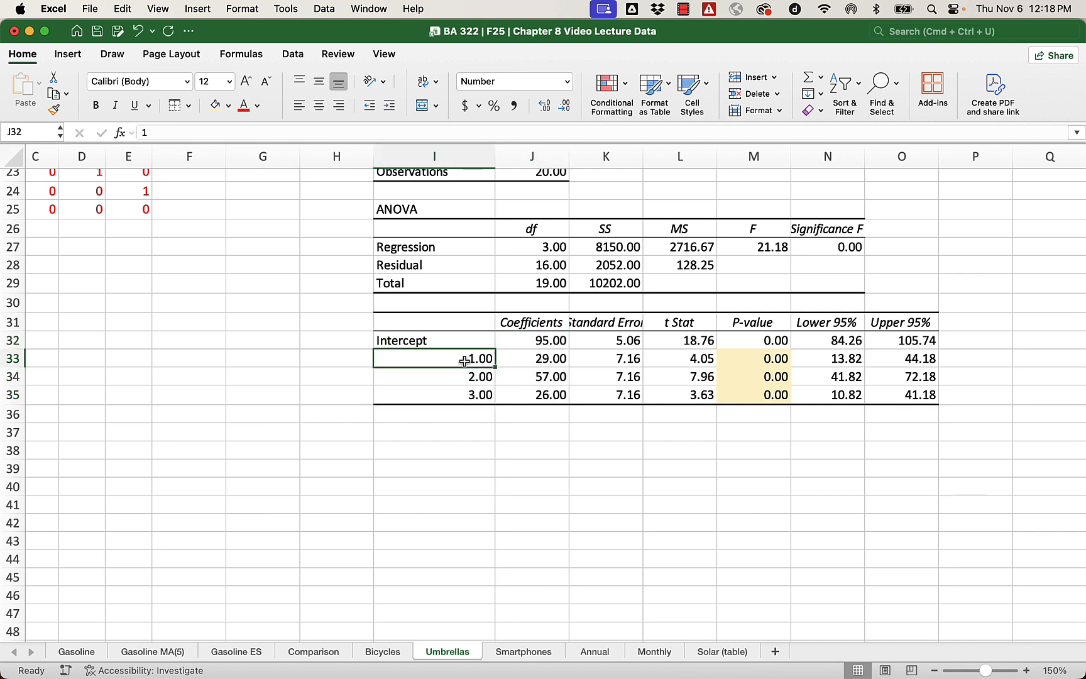
click(528, 364)
click(485, 377)
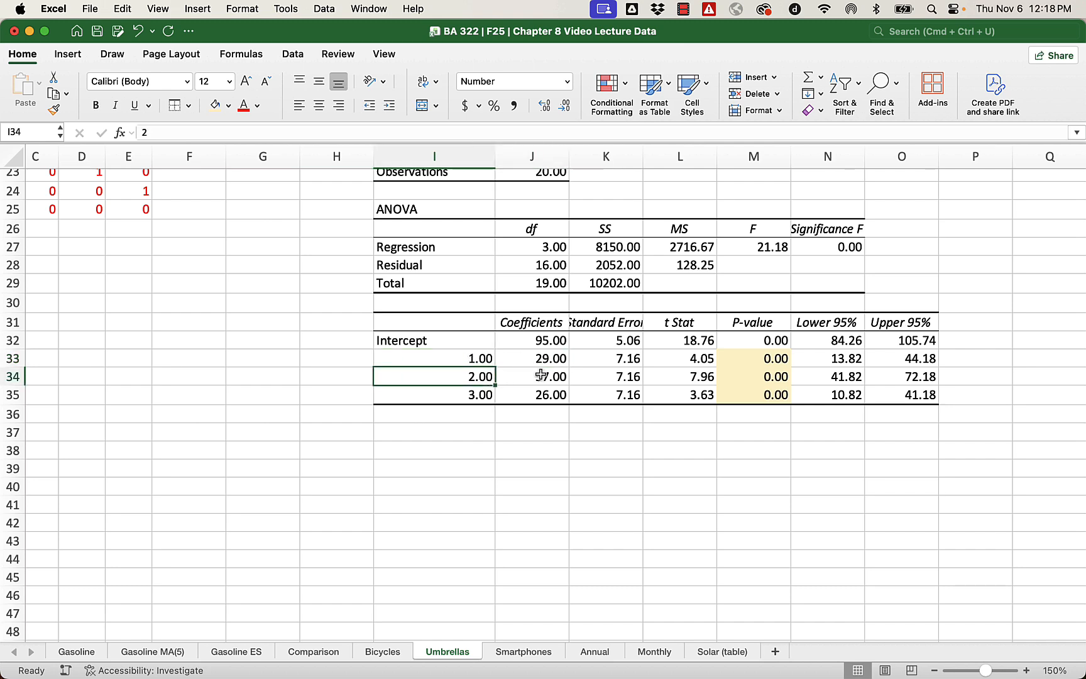
click(541, 376)
click(475, 395)
click(522, 394)
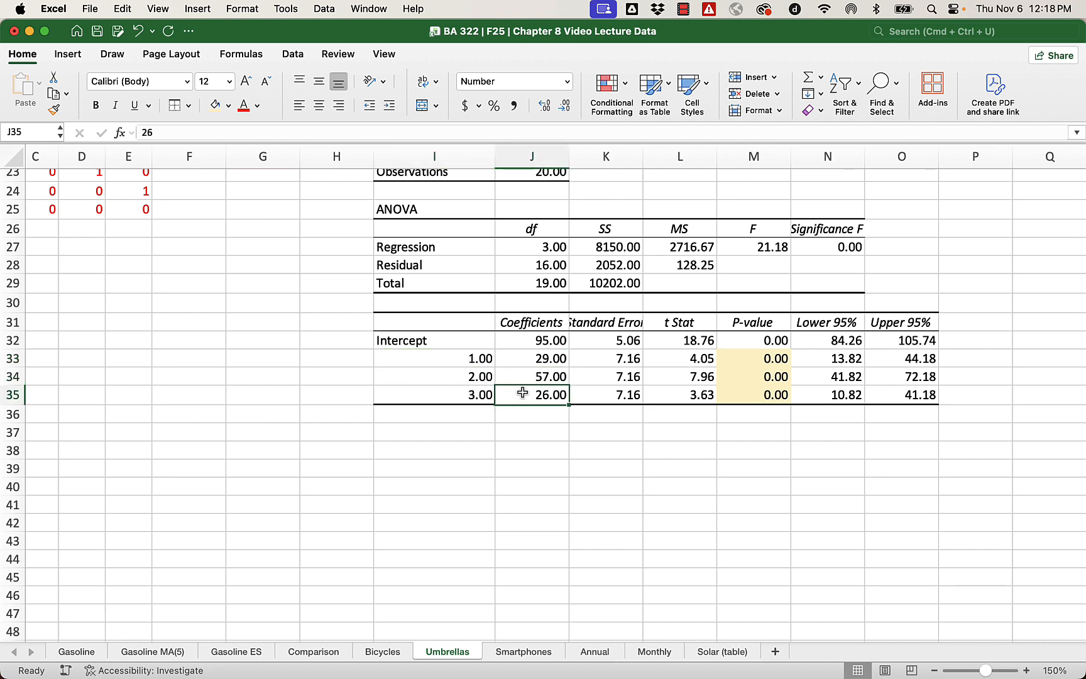
Examine the b0, b1, b2 and b3 terms of the regression equation in the instructions text box against the coefficient table.
scroll(522, 393, up, 10)
scroll(523, 391, down, 5)
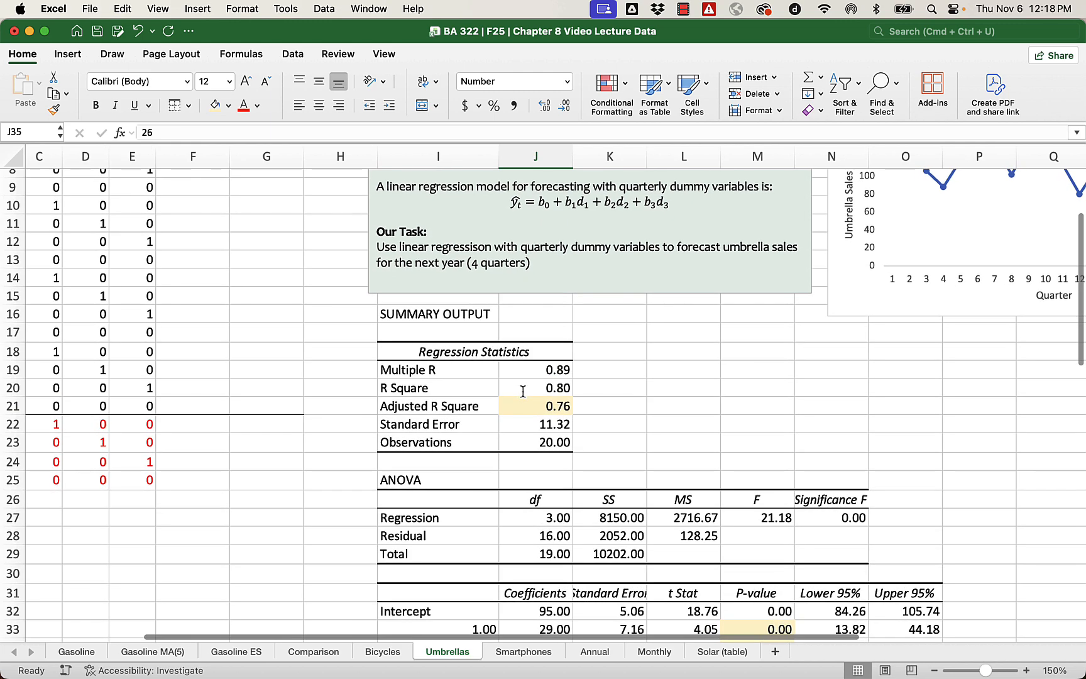
scroll(523, 391, up, 1)
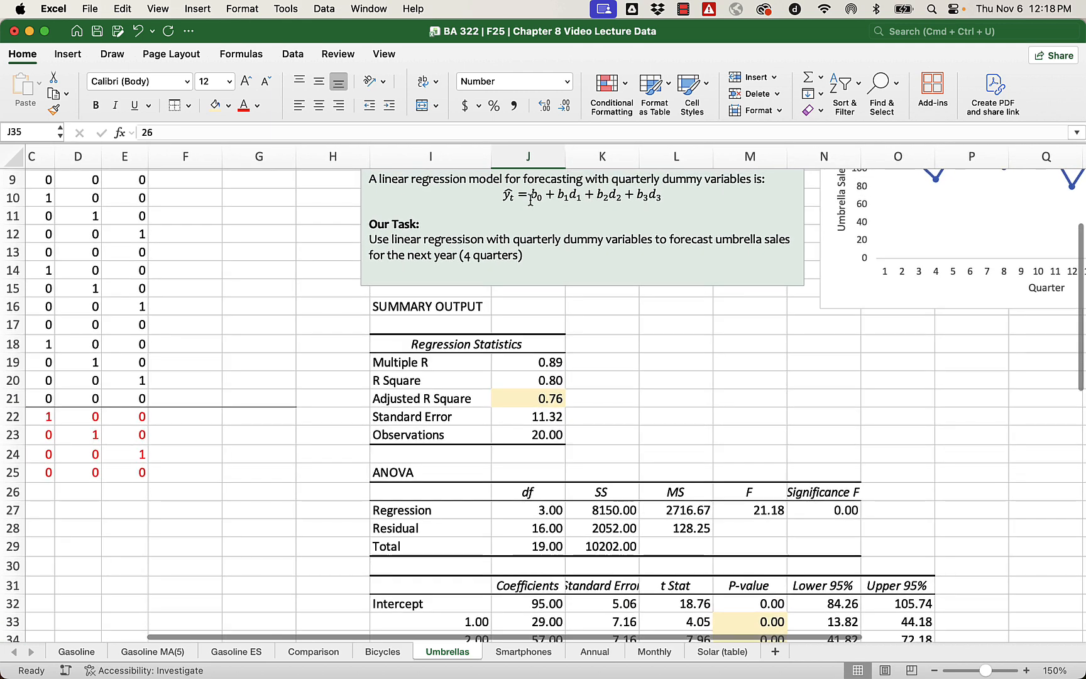
click(531, 198)
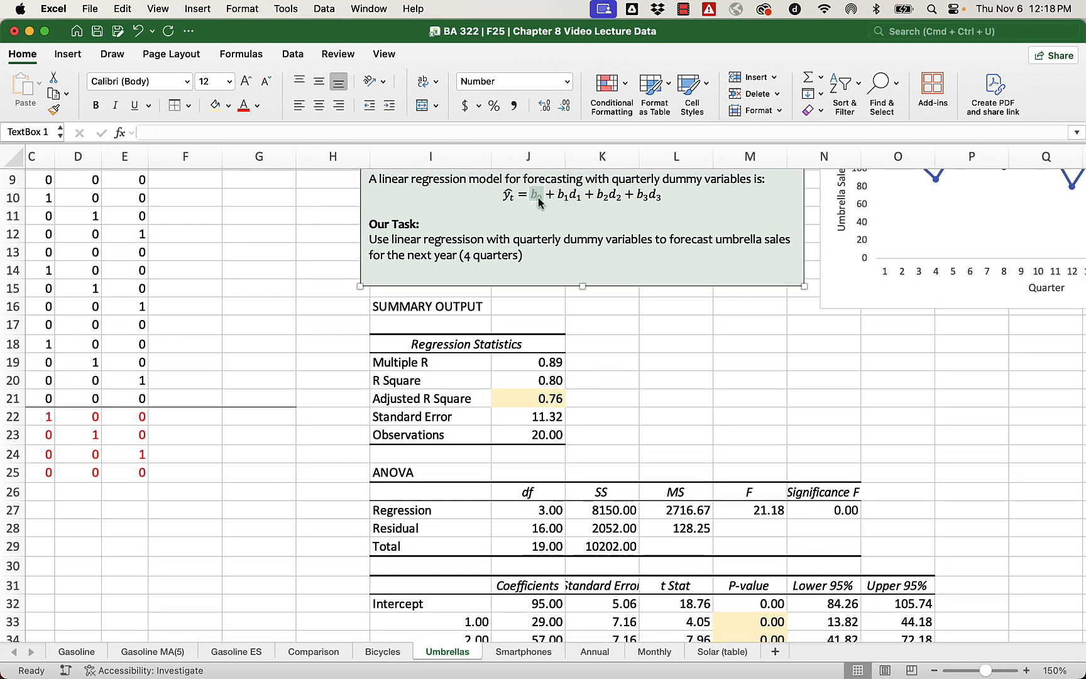
click(537, 195)
click(563, 195)
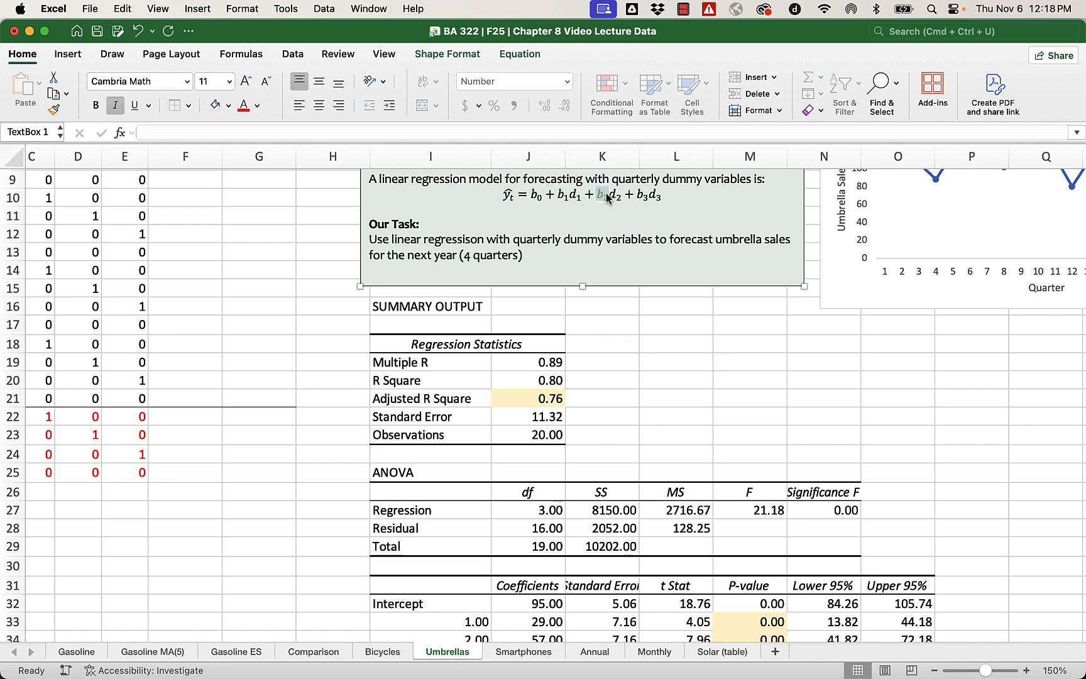
scroll(632, 332, down, 4)
scroll(633, 333, up, 7)
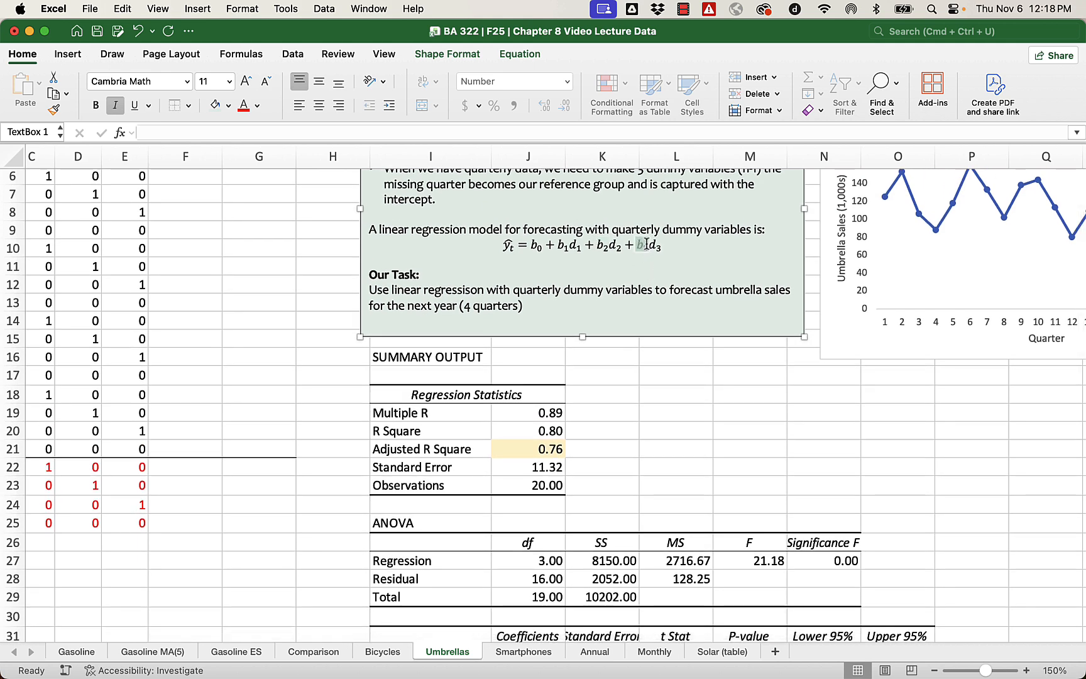
Move the instructions text box away from the columns above the regression output to just below the Quarterly Umbrella Sales chart.
click(607, 411)
scroll(641, 515, left, 5)
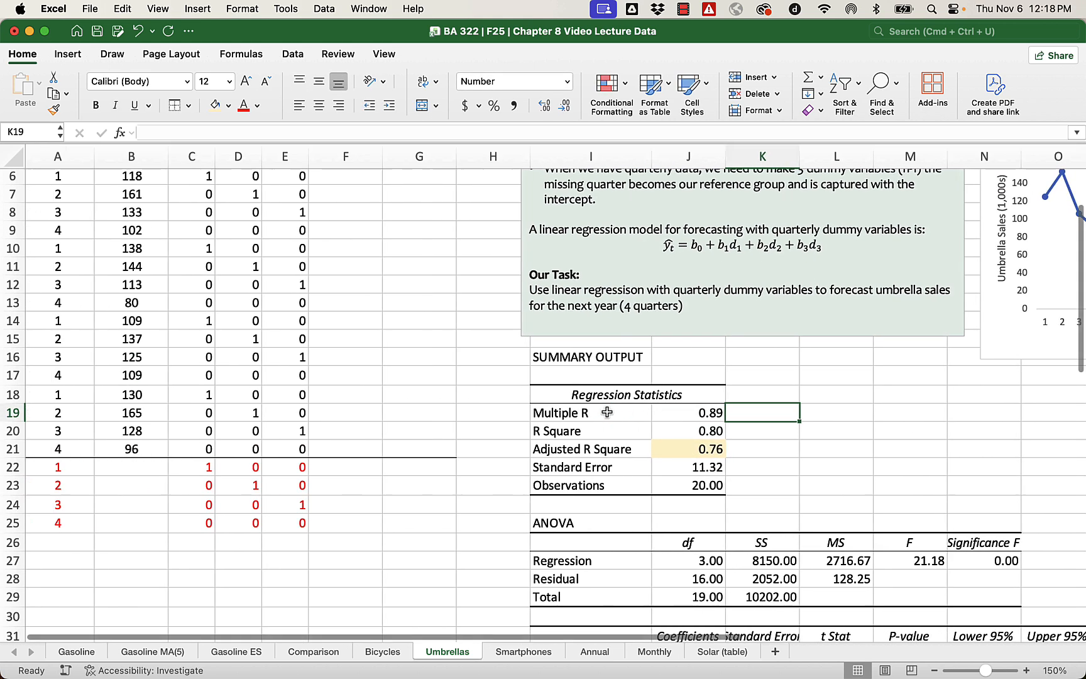
click(935, 670)
click(935, 670)
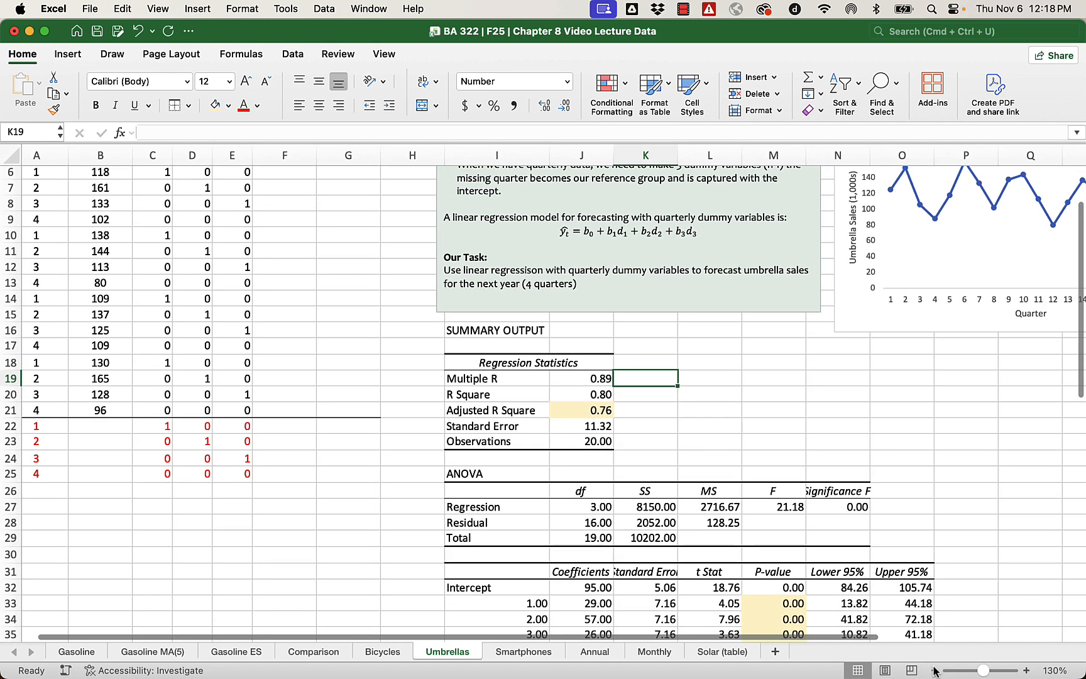
click(935, 670)
scroll(499, 445, up, 3)
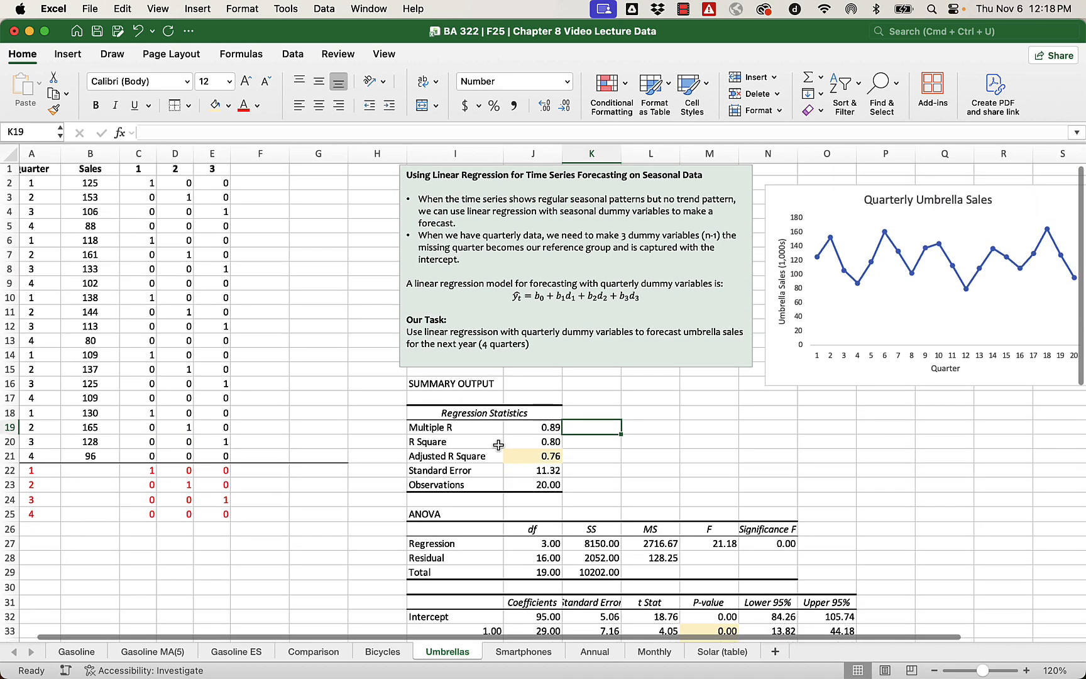
scroll(740, 541, down, 5)
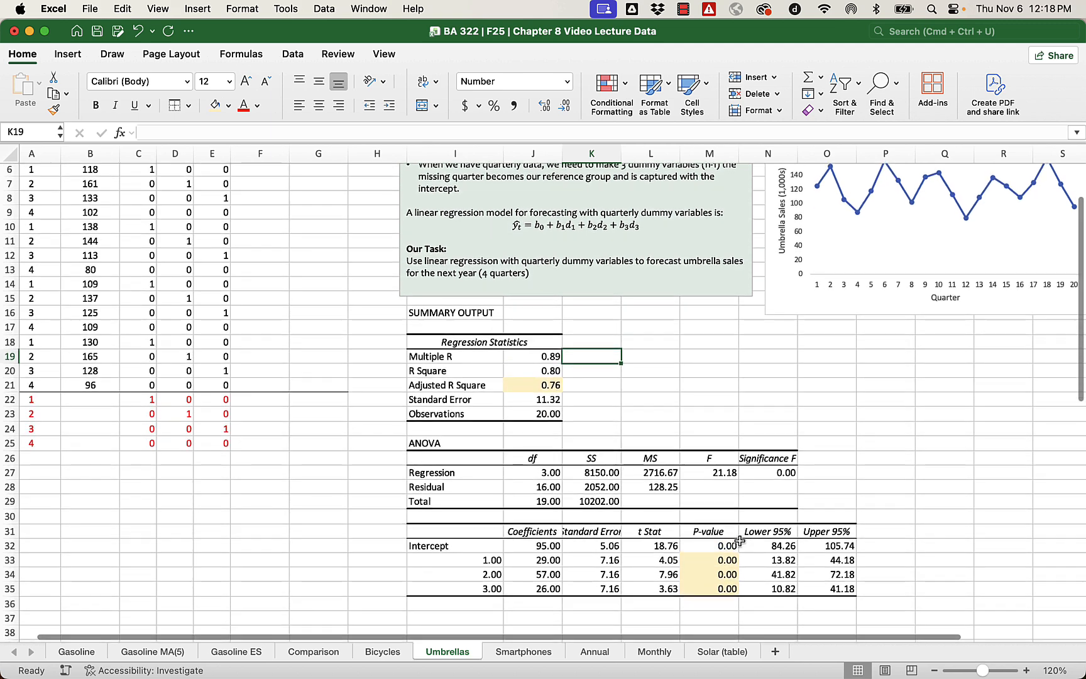
click(934, 670)
scroll(770, 528, up, 3)
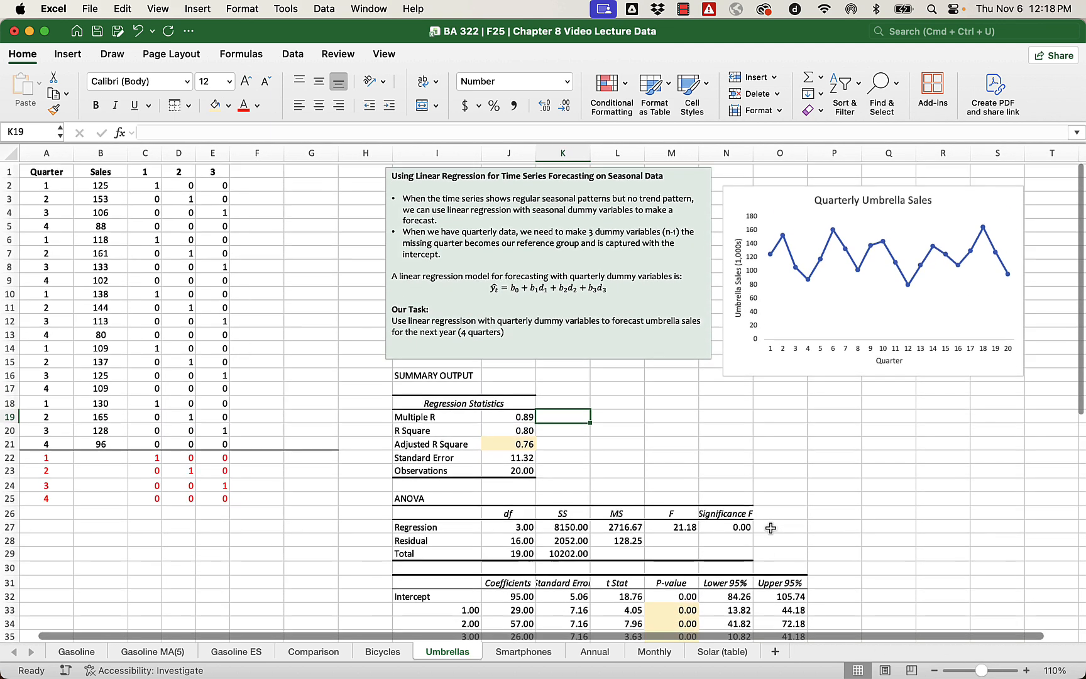
click(452, 281)
drag(386, 240, 813, 443)
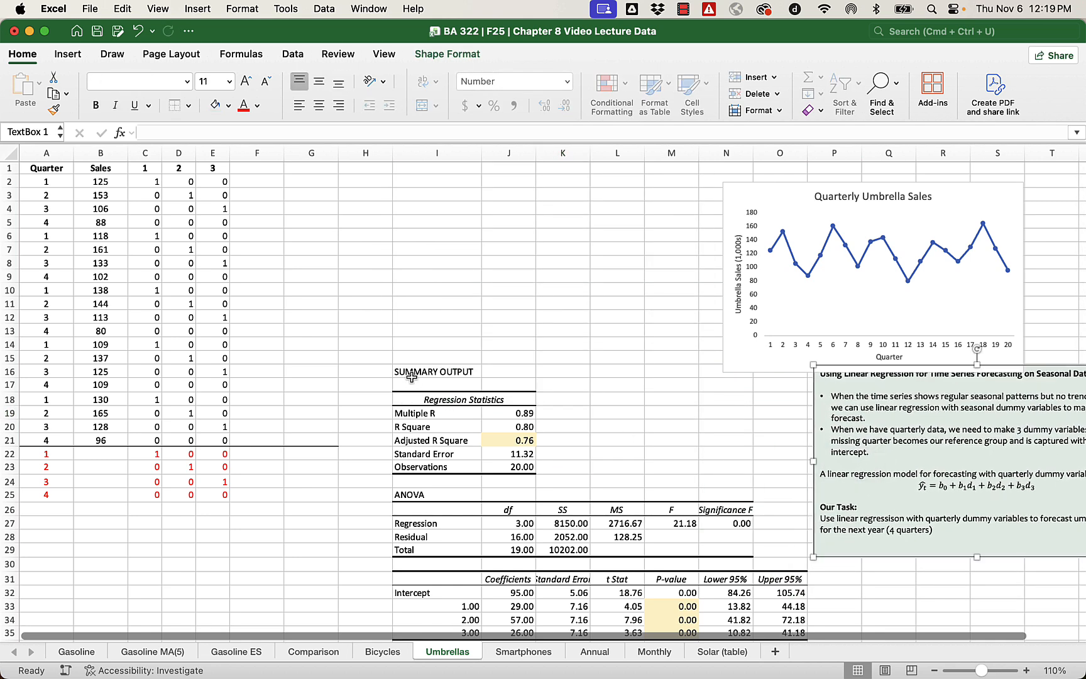
Move the regression summary output from I16:O36 to the range starting at H1.
drag(412, 376, 770, 579)
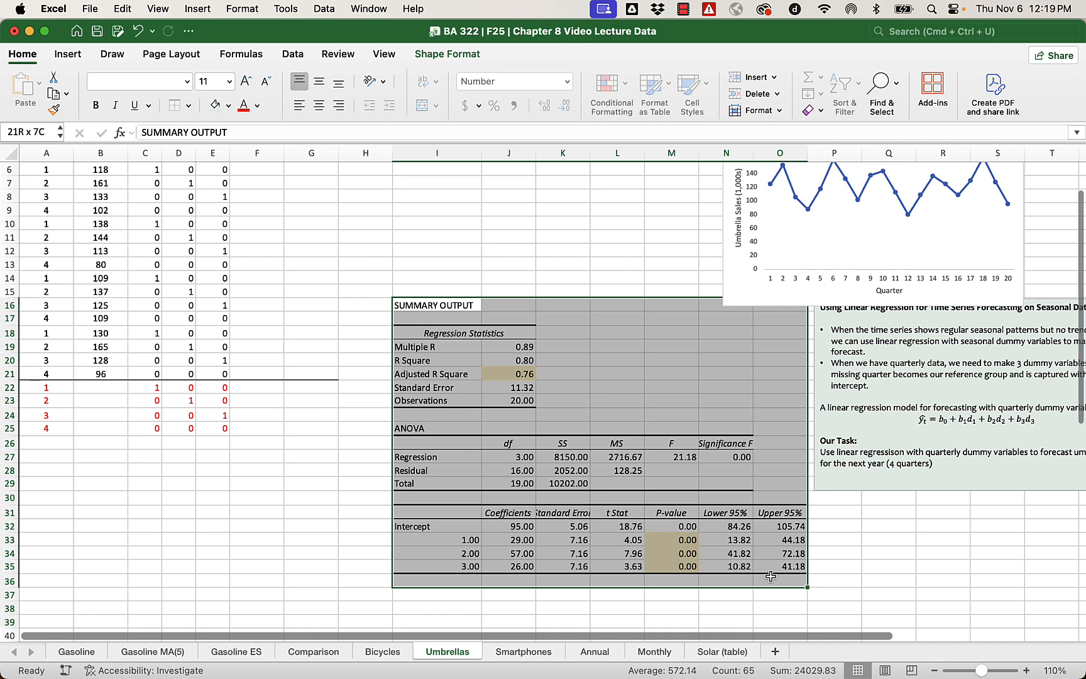
key(cmd+c)
scroll(506, 404, up, 3)
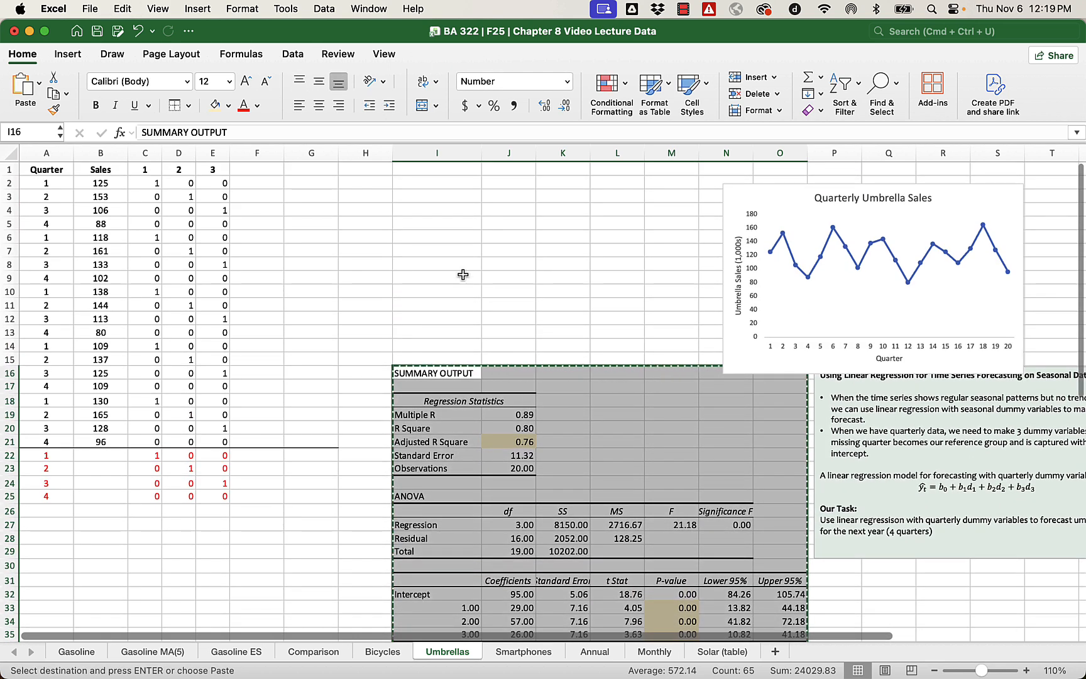
click(372, 172)
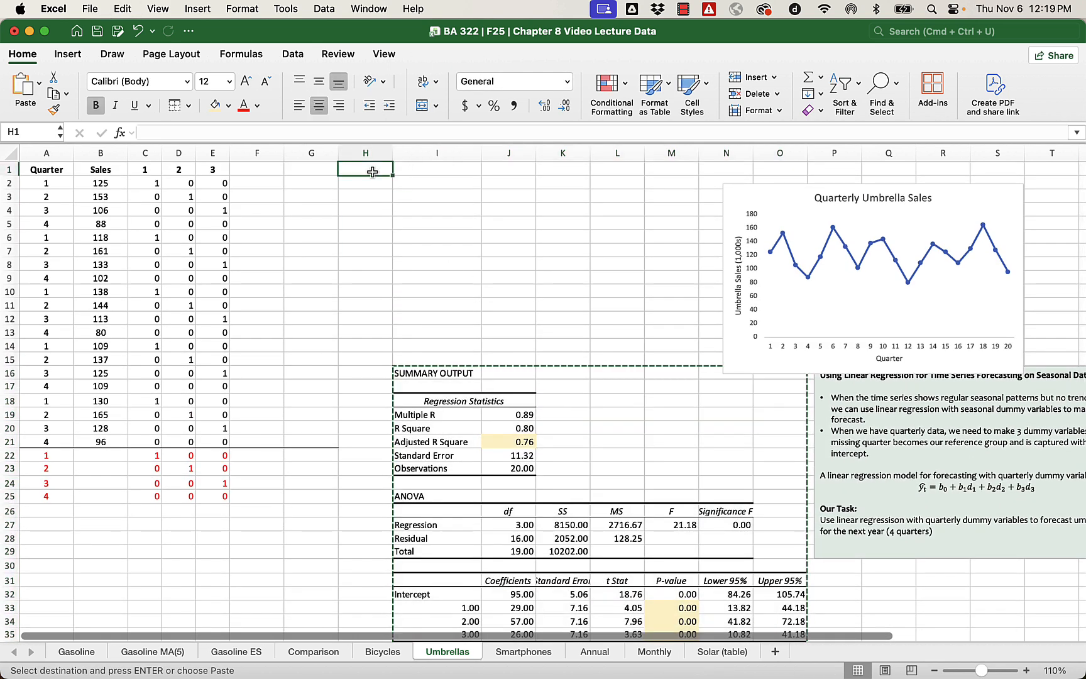
key(cmd+v)
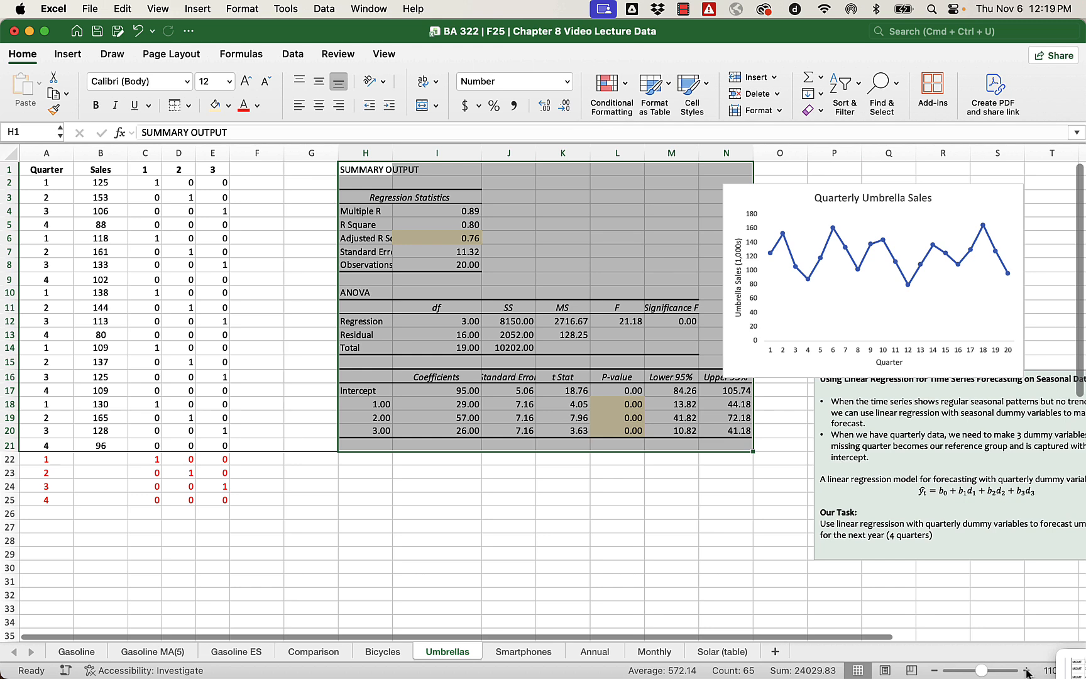
Add the column headings Predicted Values in F1 and Forecast in G1.
click(1027, 671)
click(1027, 671)
click(1026, 671)
click(1027, 671)
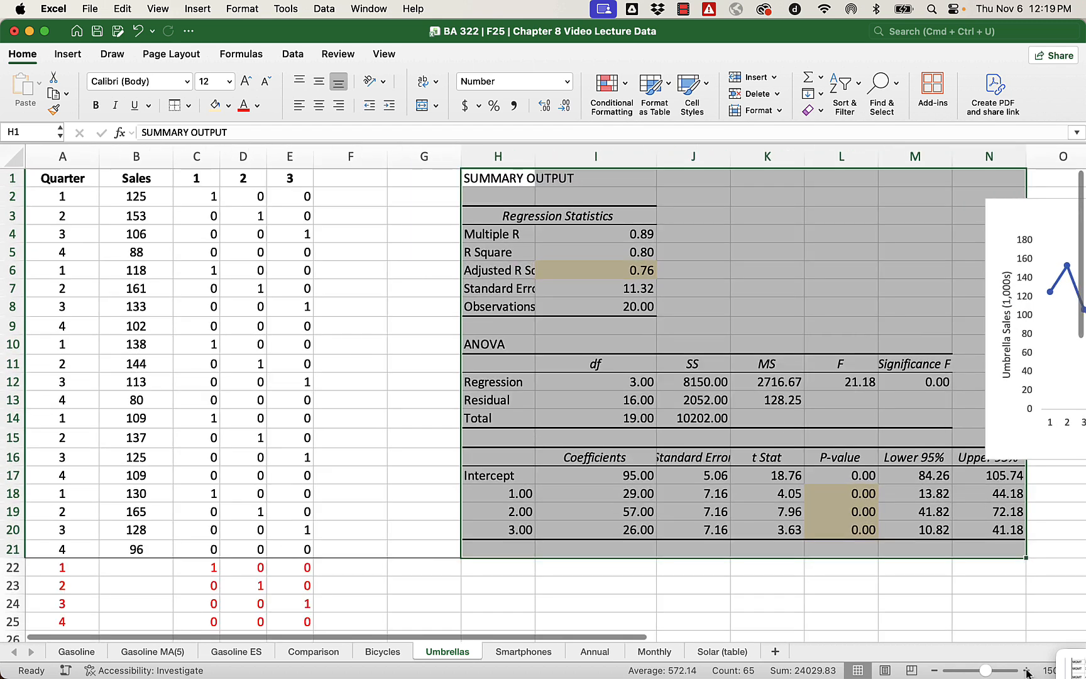
click(498, 604)
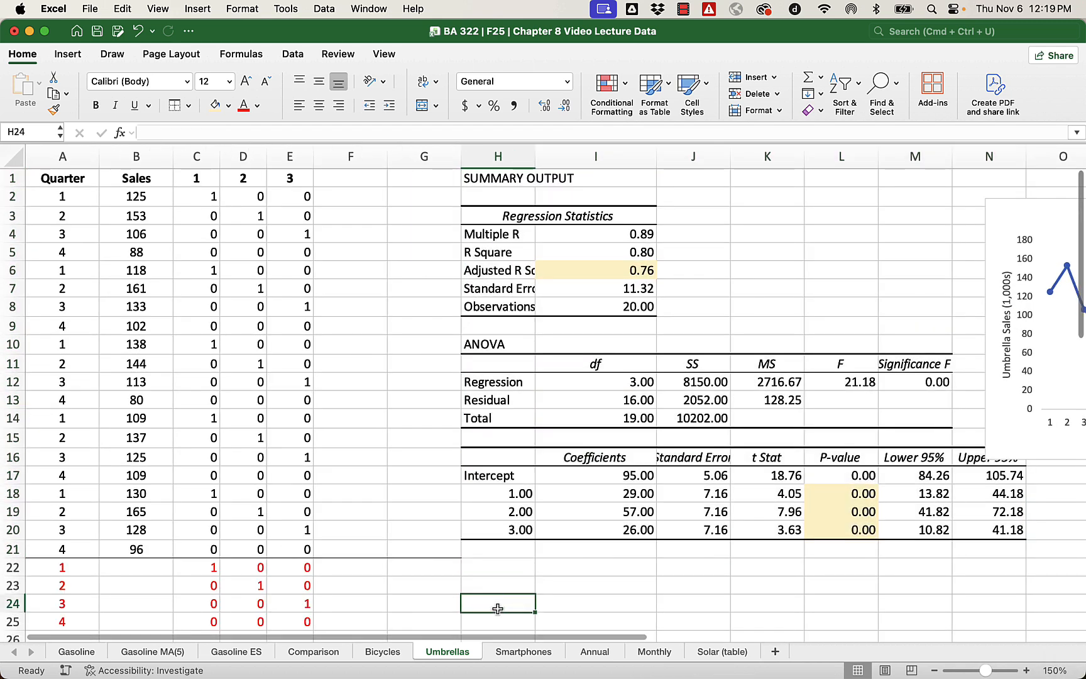
click(350, 175)
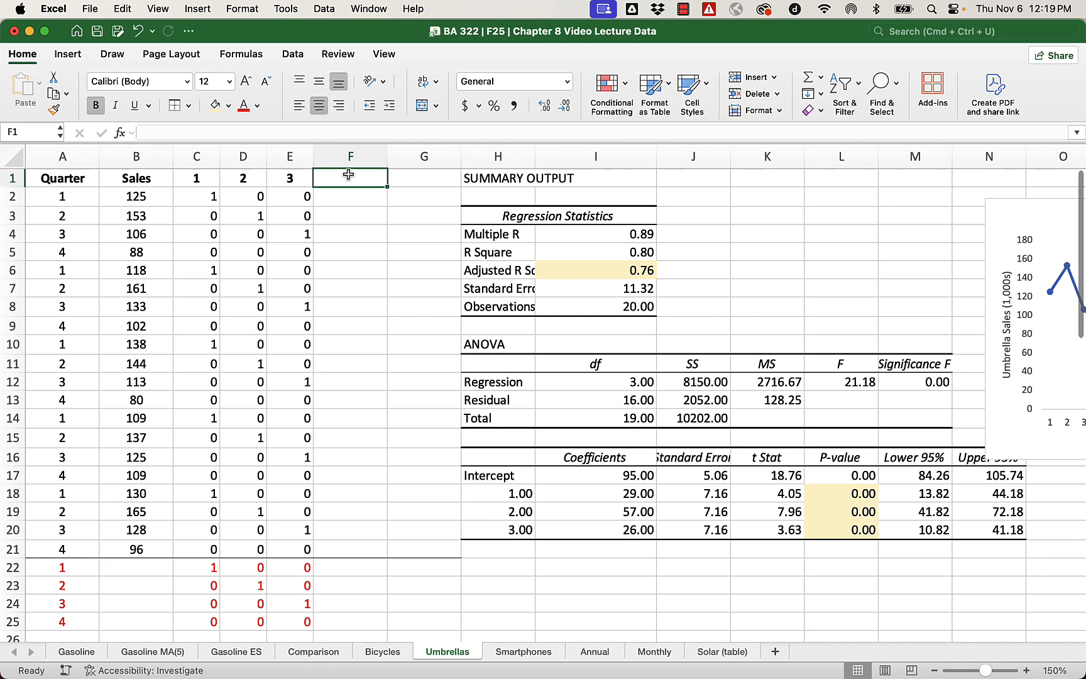
text(Pr)
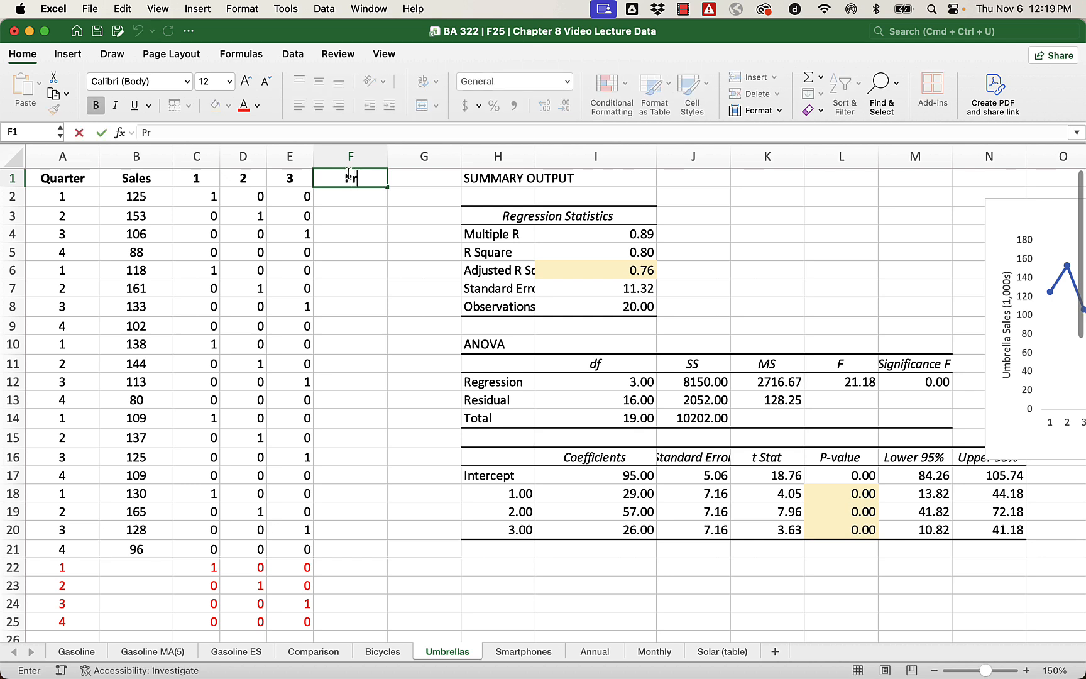
text(edicted Values)
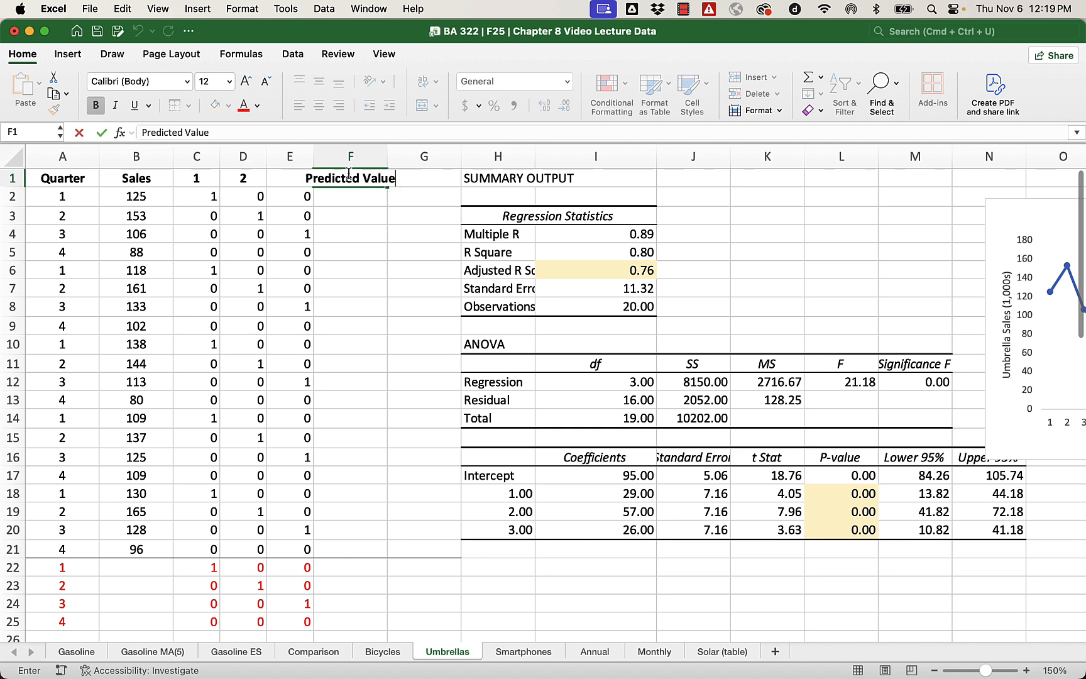
key(Tab)
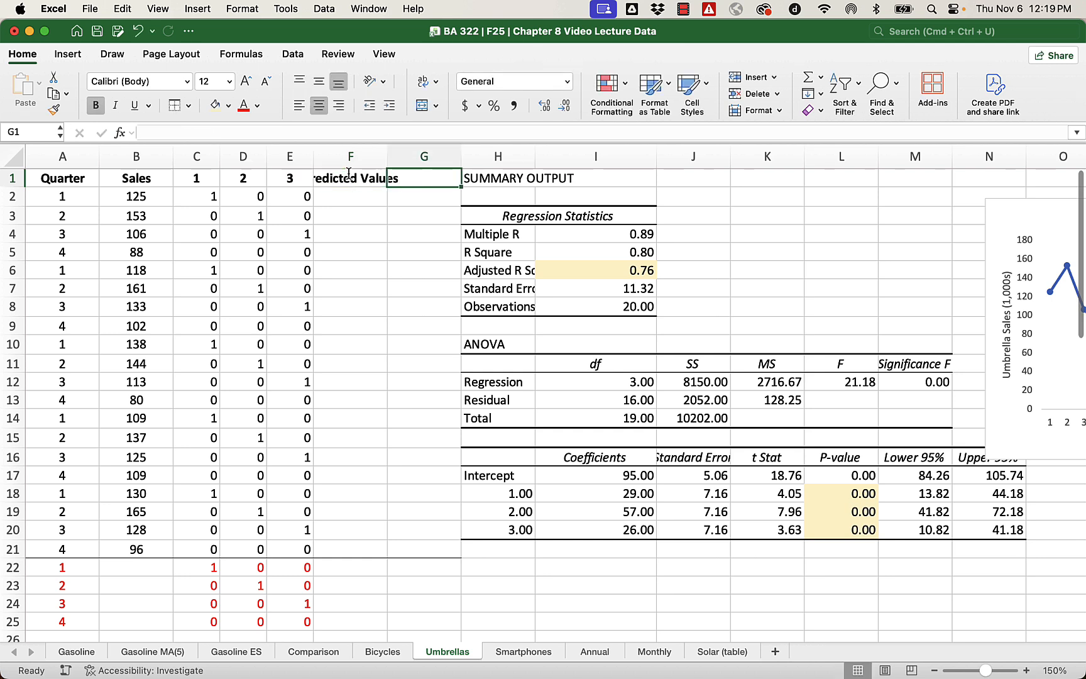
text(Forecast)
key(Return)
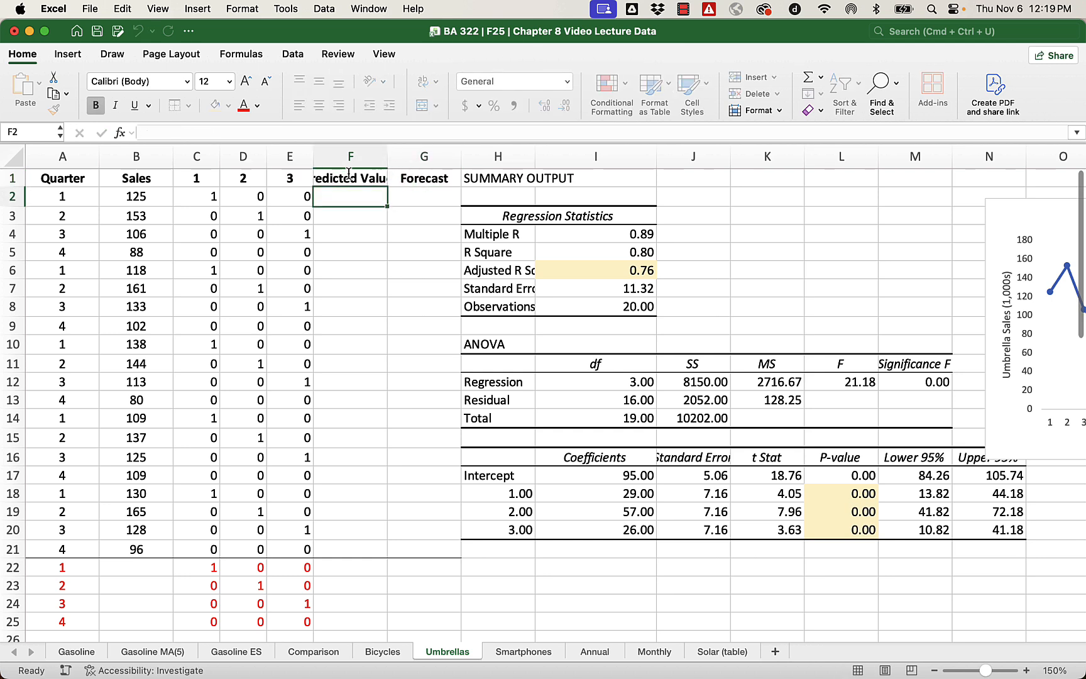
Wrap the text in the whole header row 1.
click(17, 177)
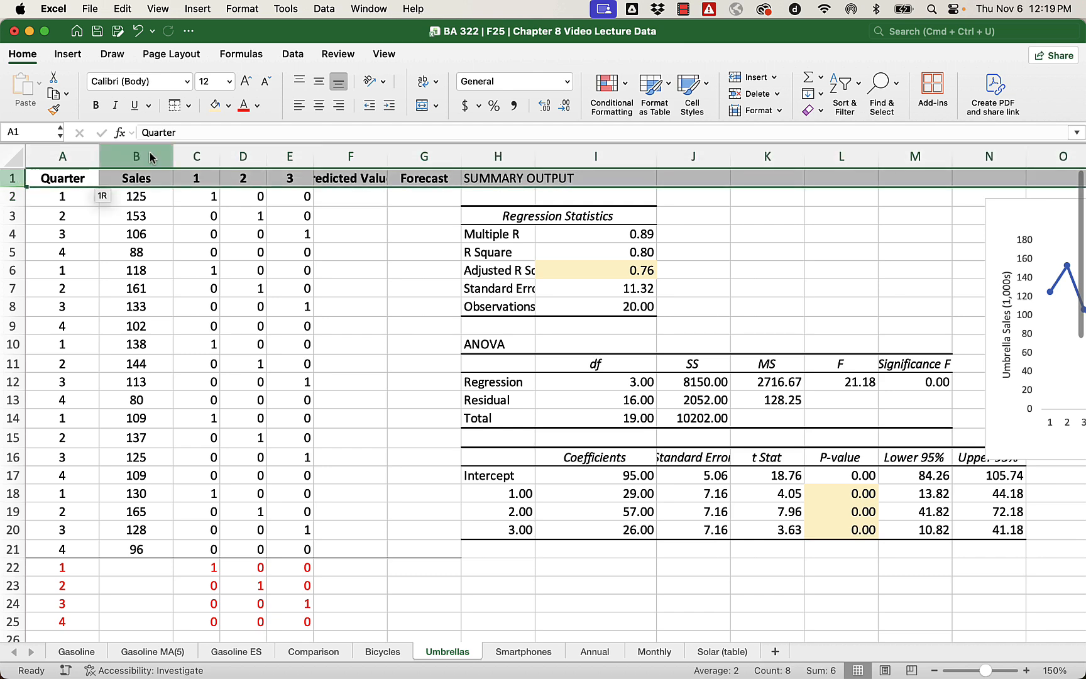
click(423, 82)
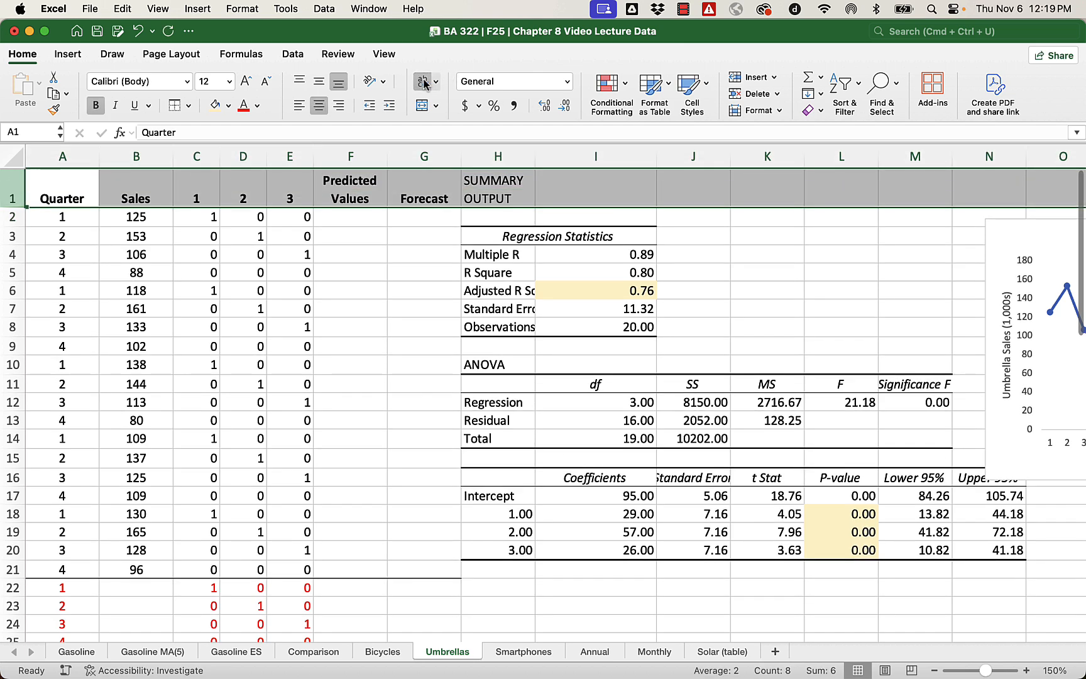
click(428, 266)
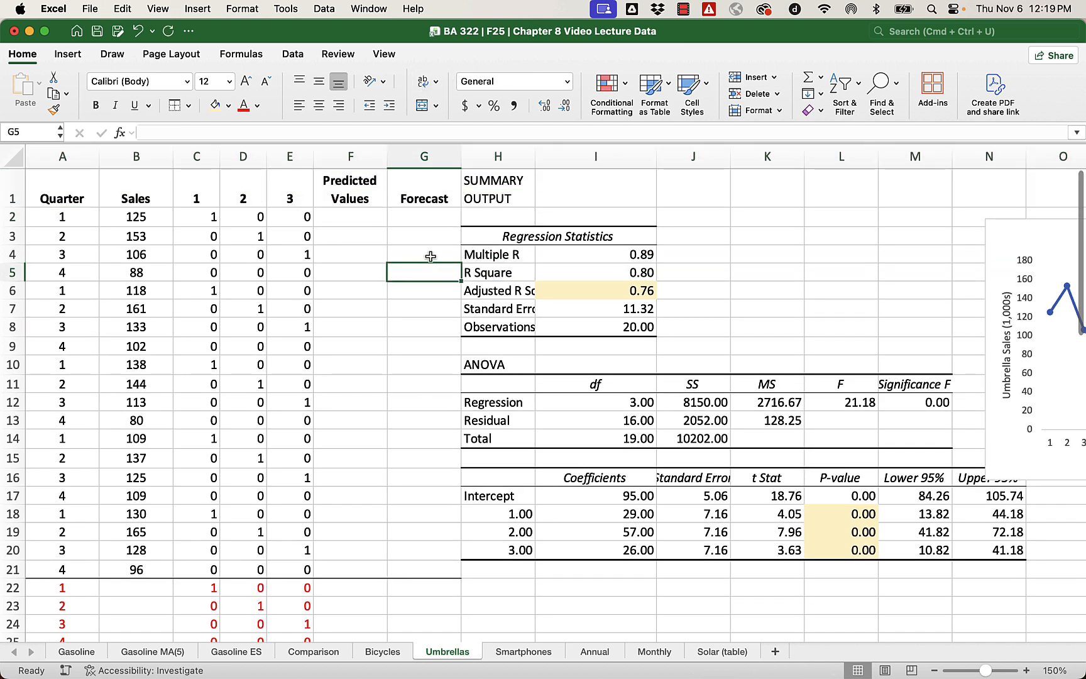
Review the inputs for the F2 prediction: the intercept coefficient in I17 and the dummy values in C2:E2.
click(375, 223)
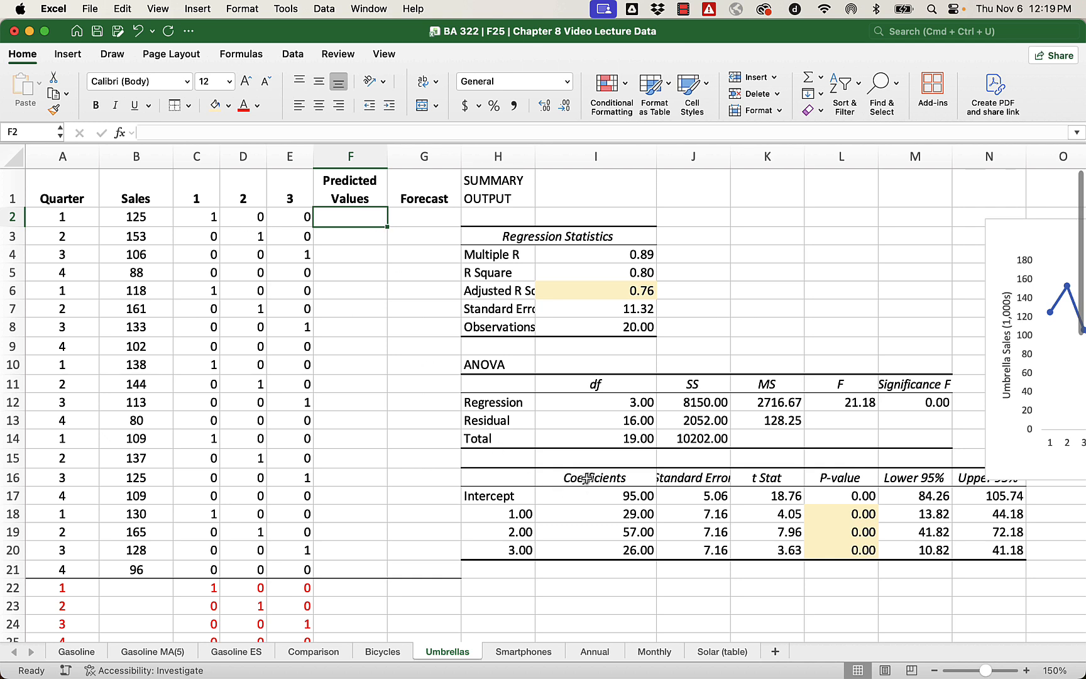
click(606, 496)
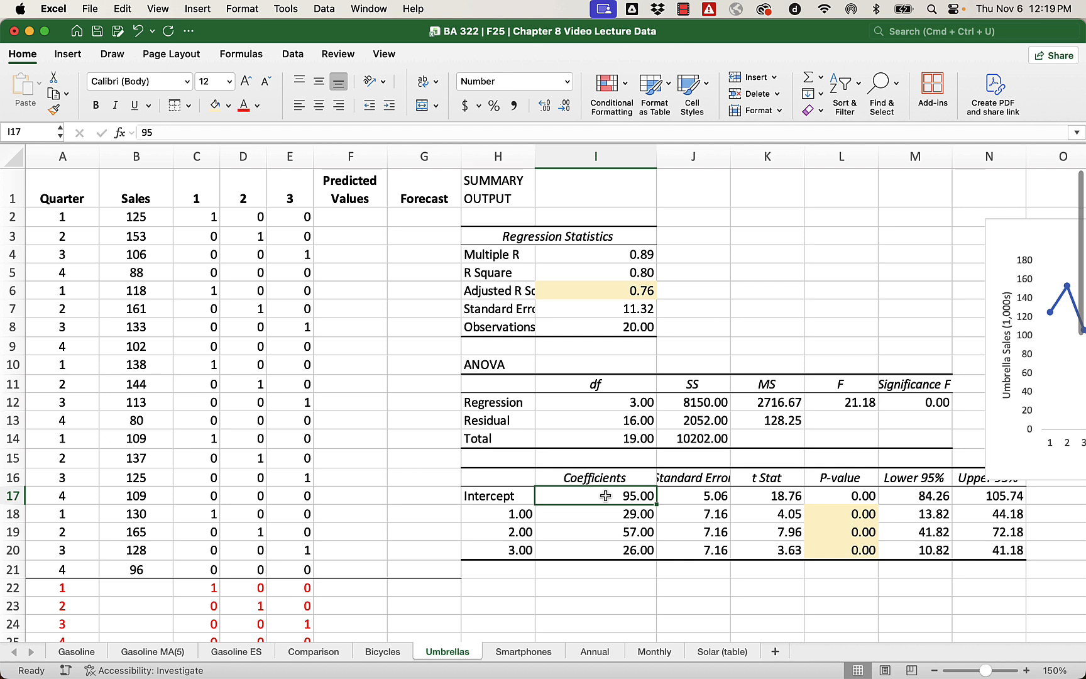
click(200, 221)
click(257, 218)
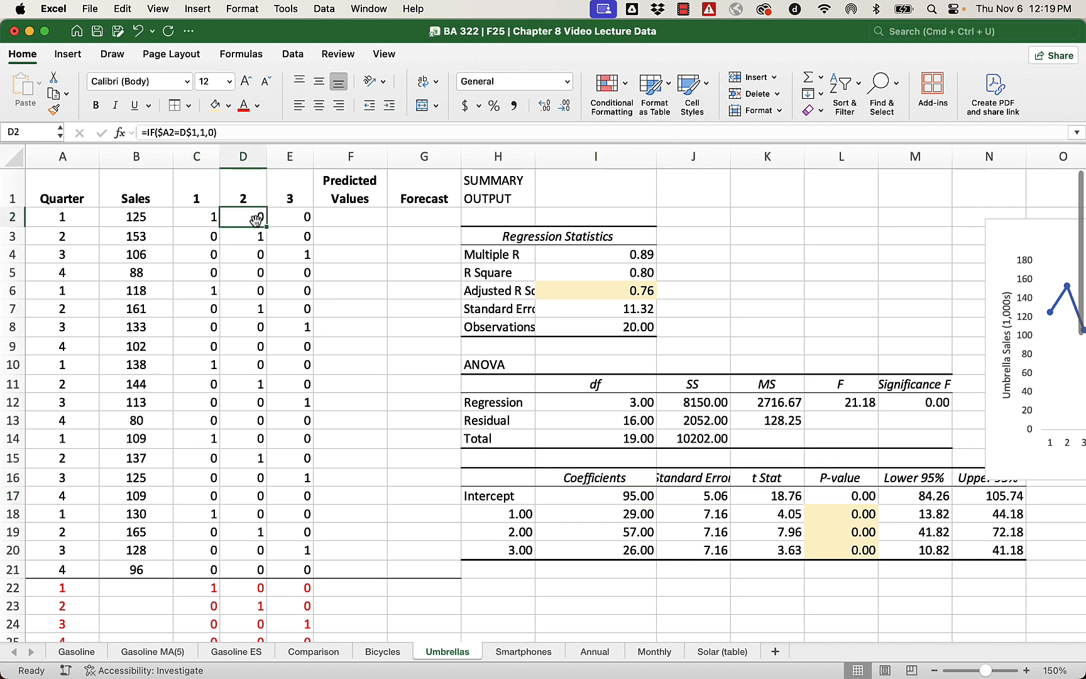
click(283, 220)
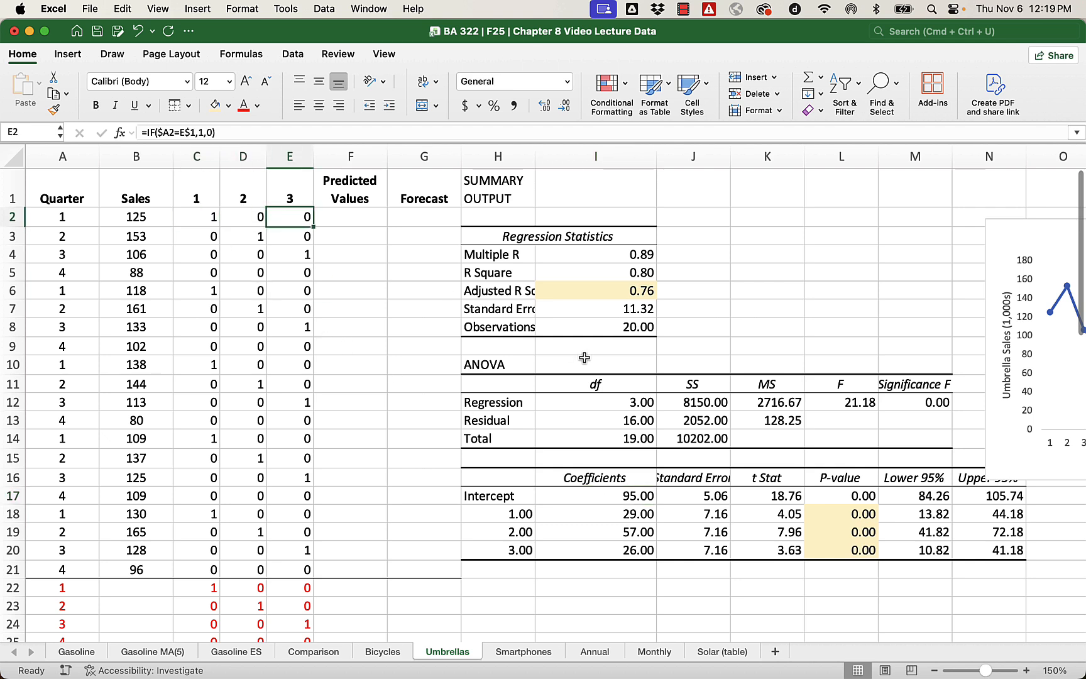
Begin the prediction formula in F2 with the absolute intercept plus the first dummy's term: =$I$17+$I$18*C2.
click(347, 222)
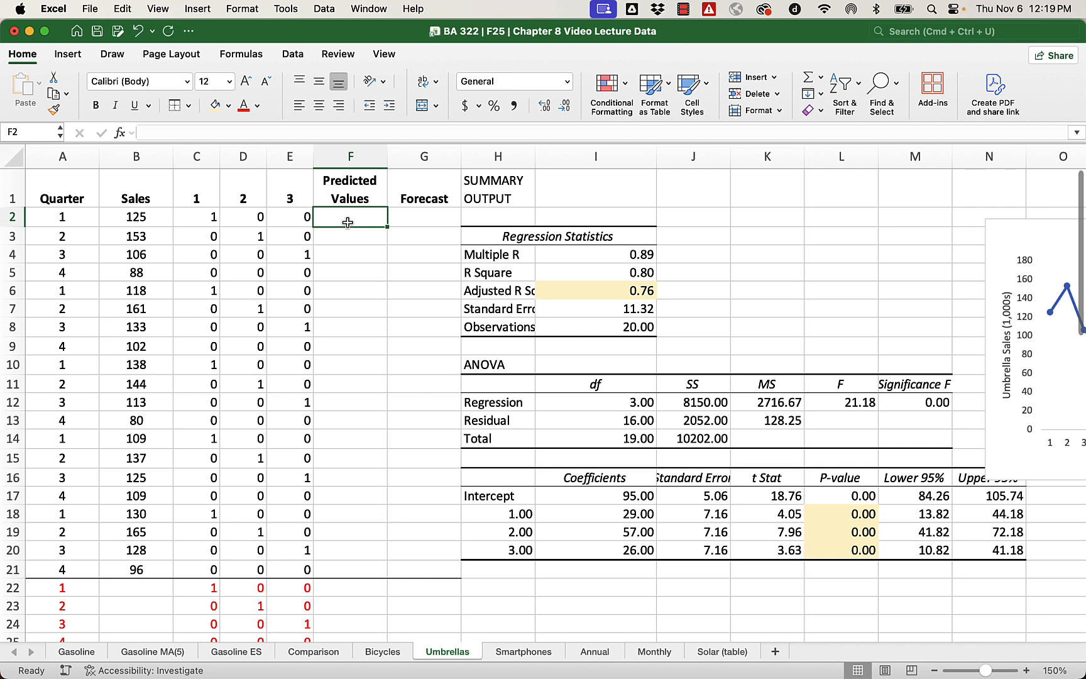
text(=)
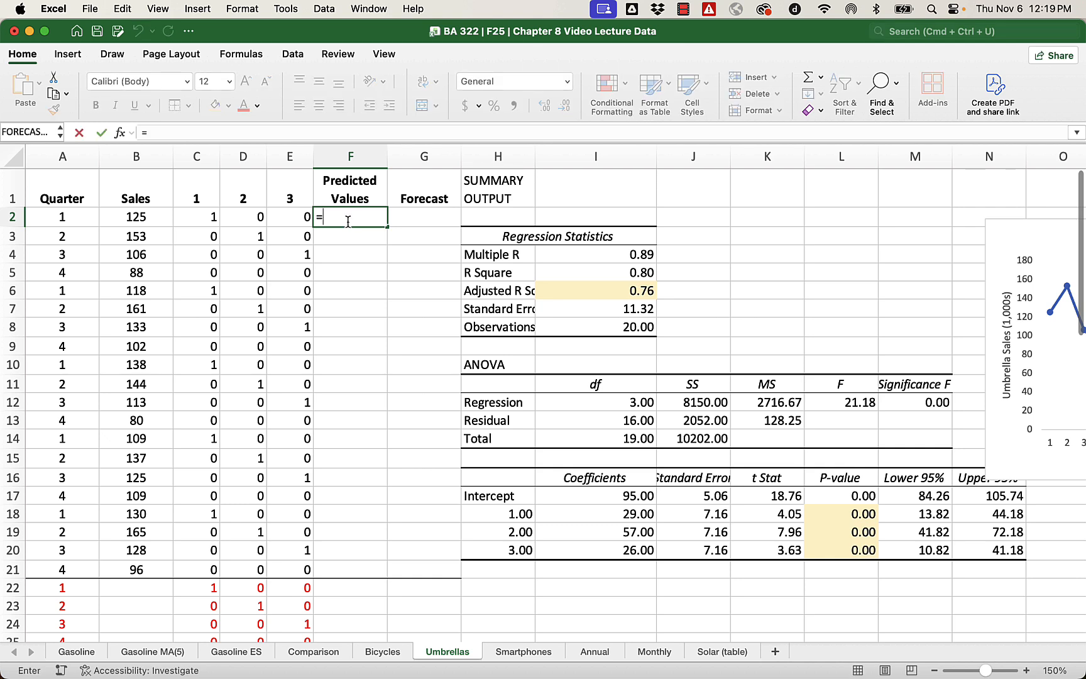
click(633, 496)
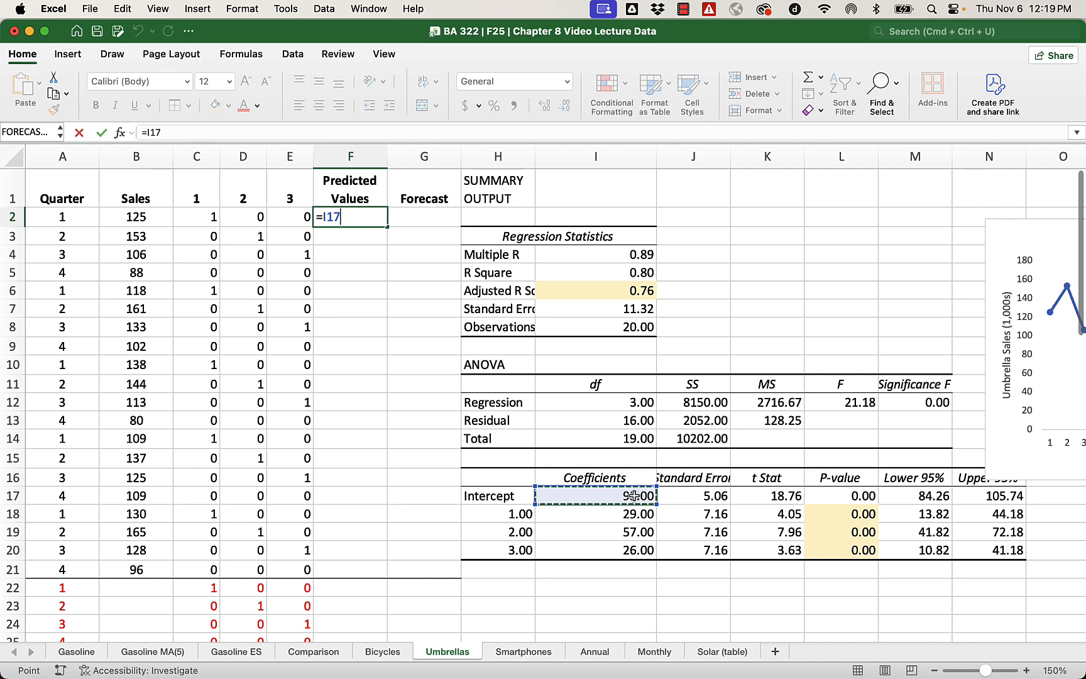
key(cmd+t)
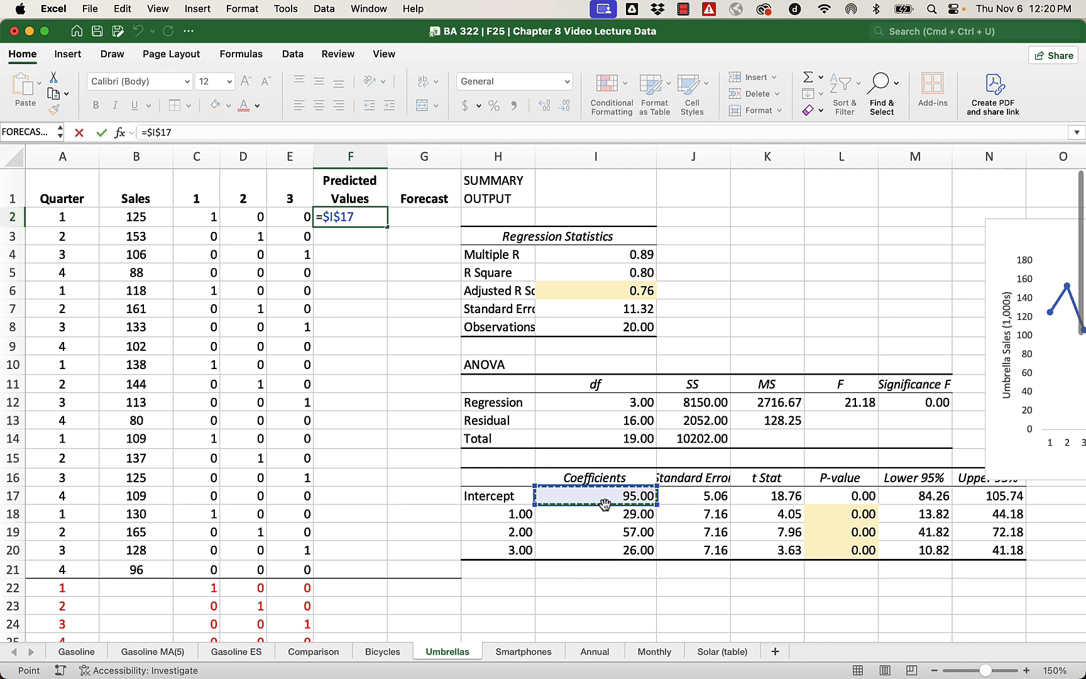
text(+)
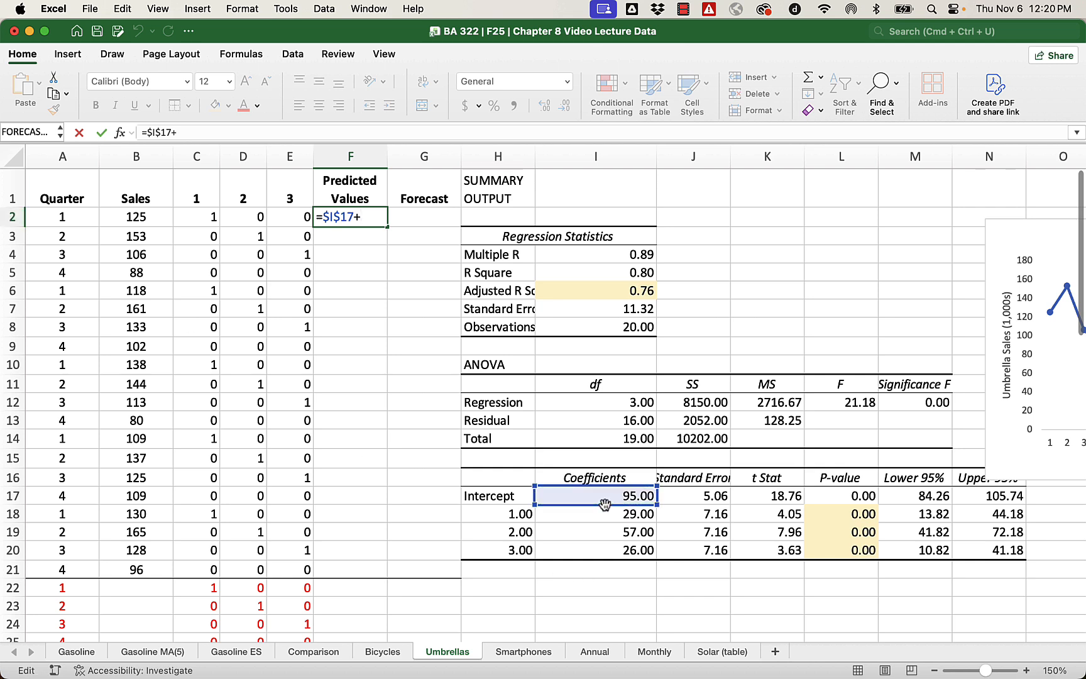
click(611, 516)
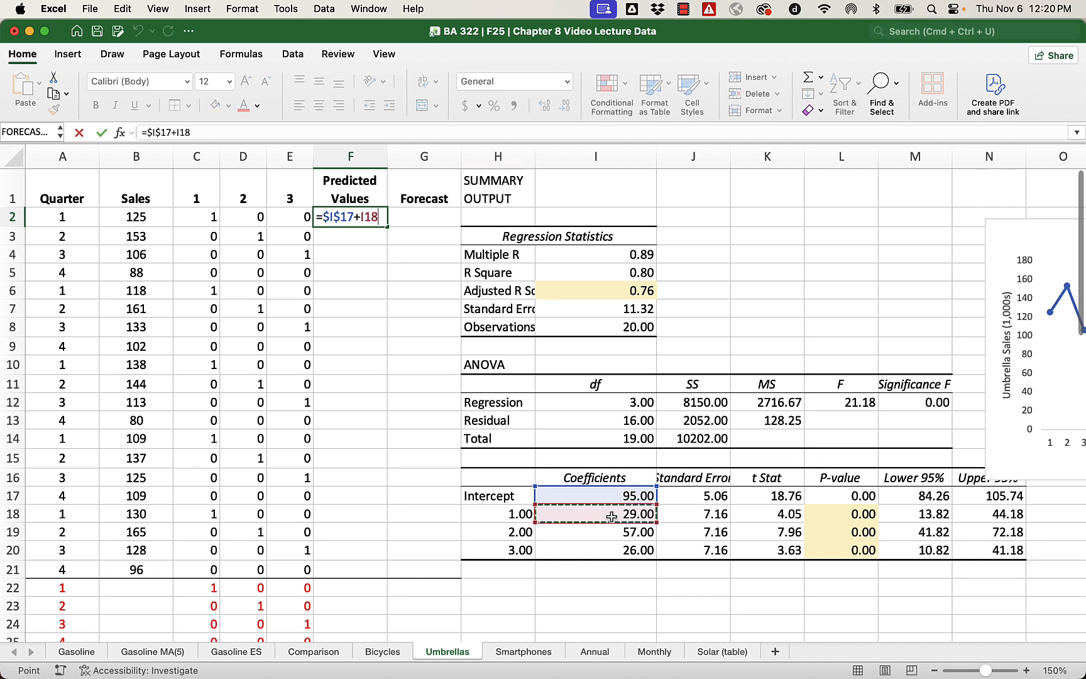
key(F4)
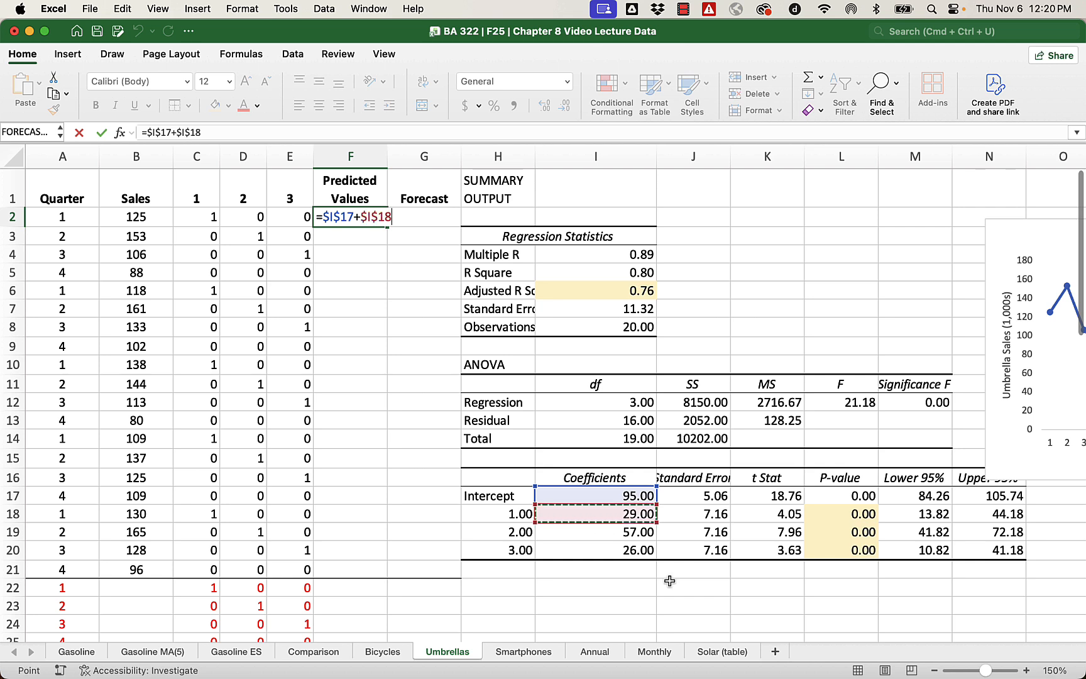
text(*)
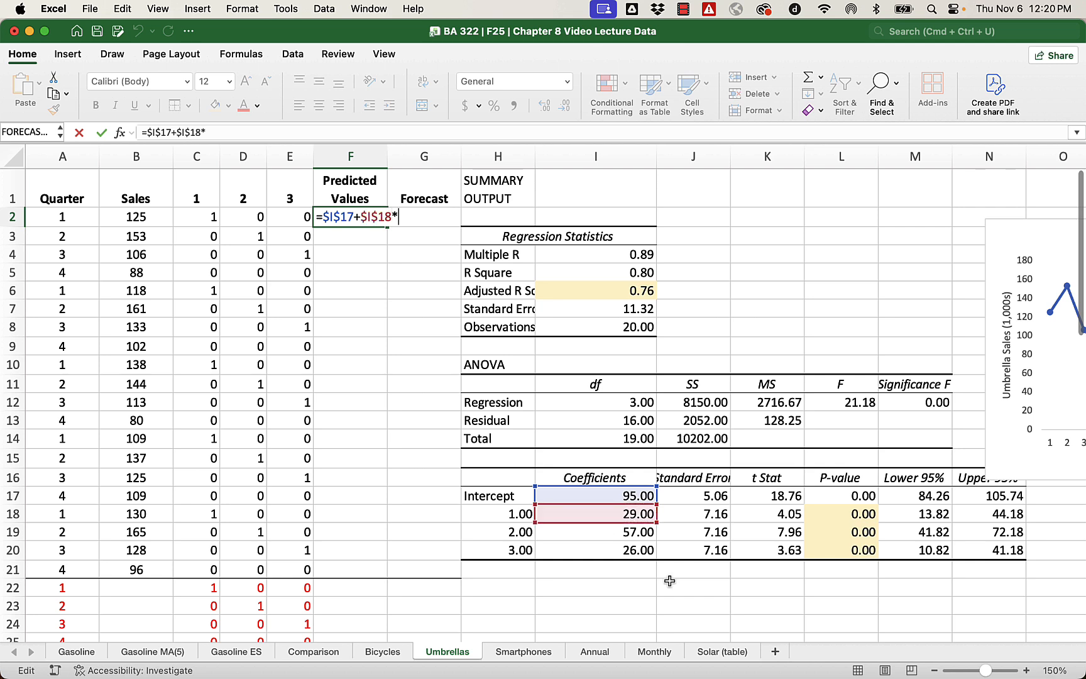
click(197, 219)
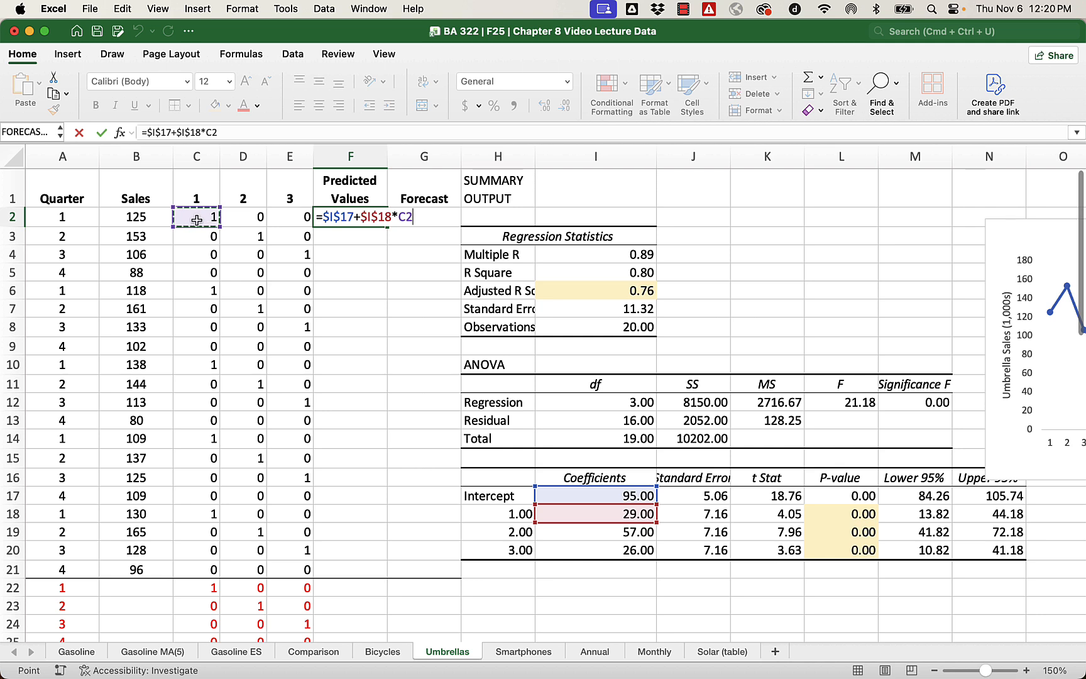
Complete the F2 formula with the second and third dummy terms, +$I$19*D2+$I$20*E2, and enter it.
text(+)
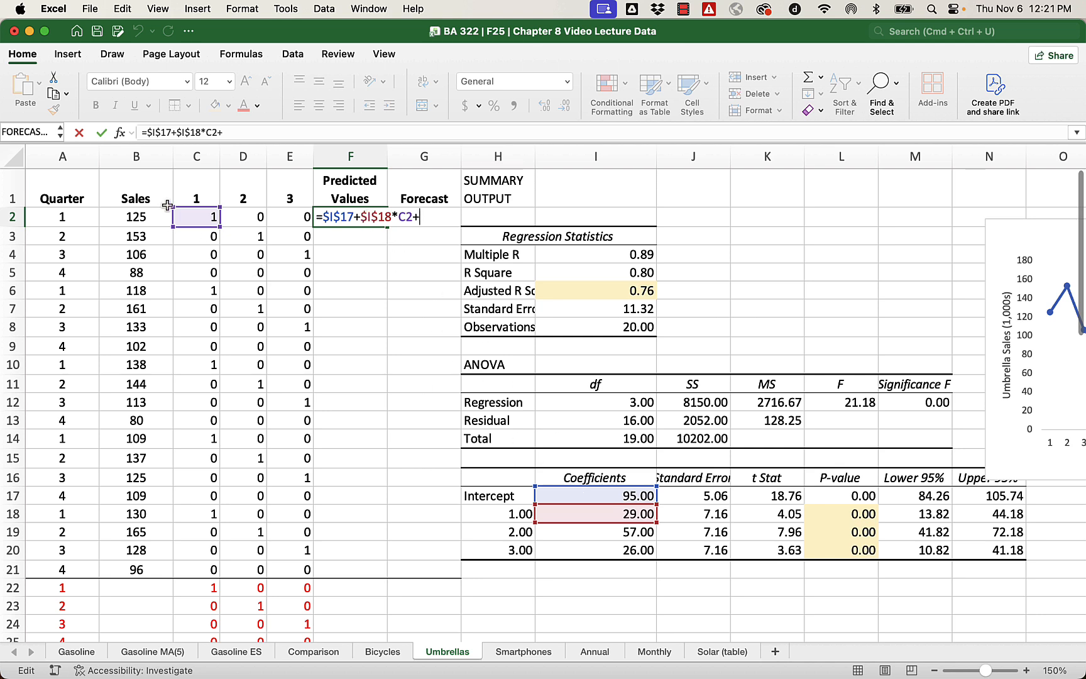
click(601, 531)
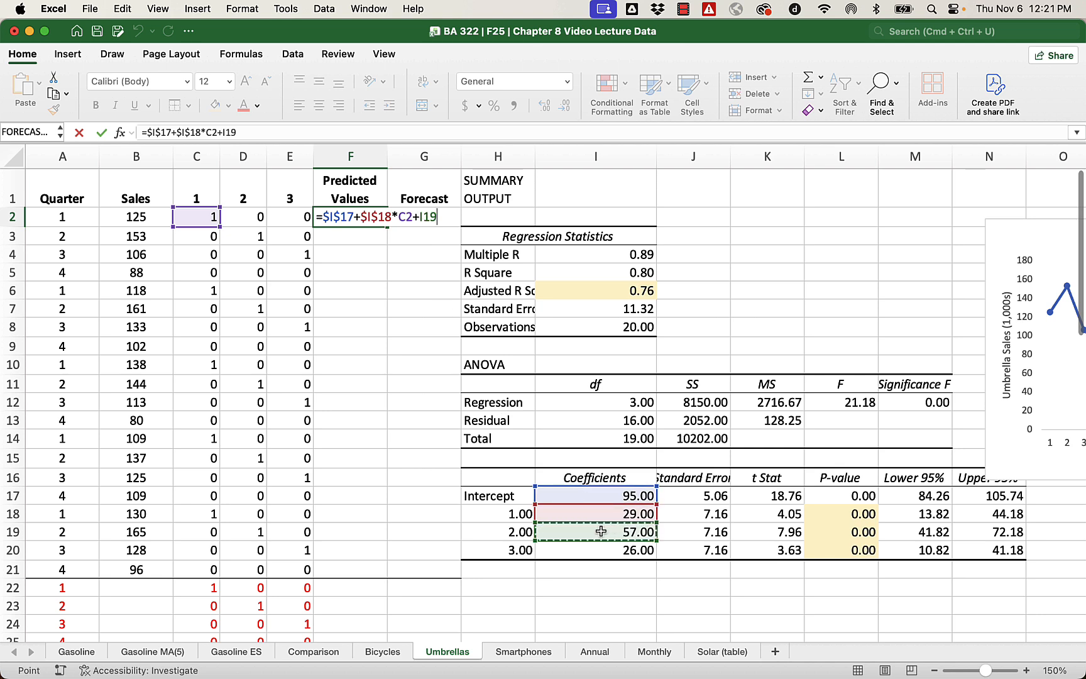
key(F4)
text(*)
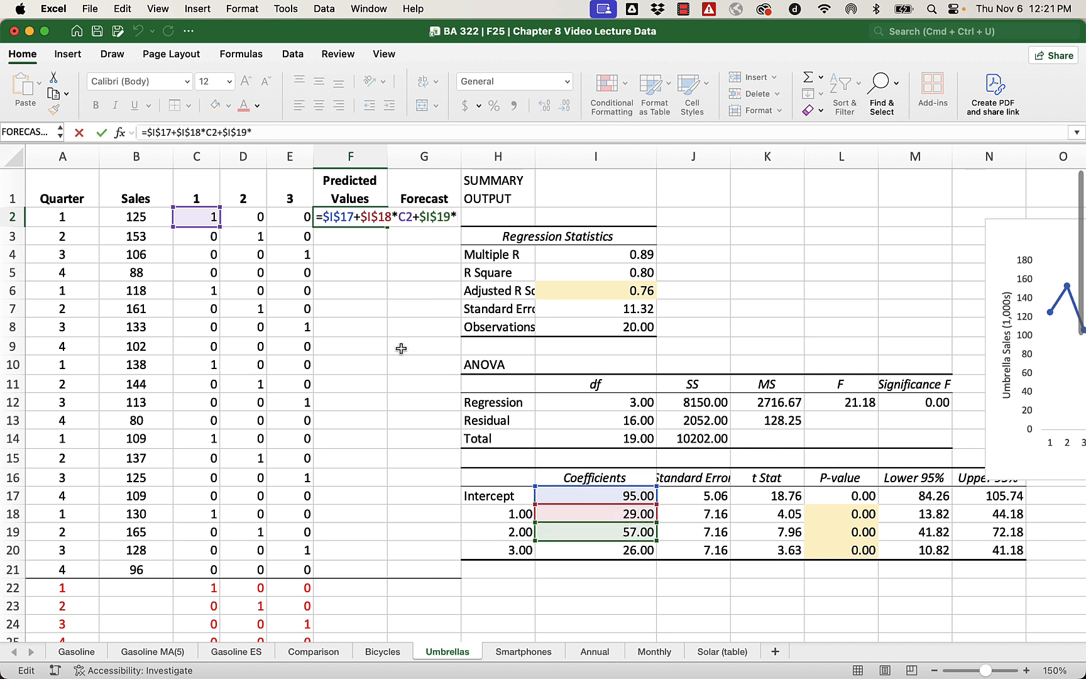
click(253, 221)
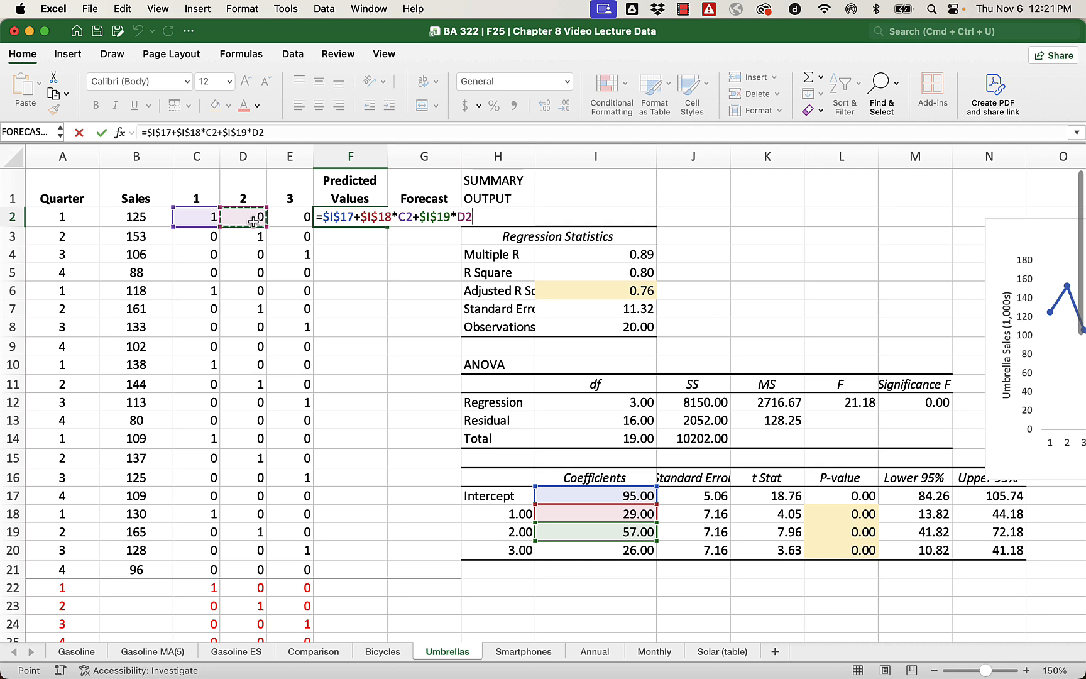
text(+)
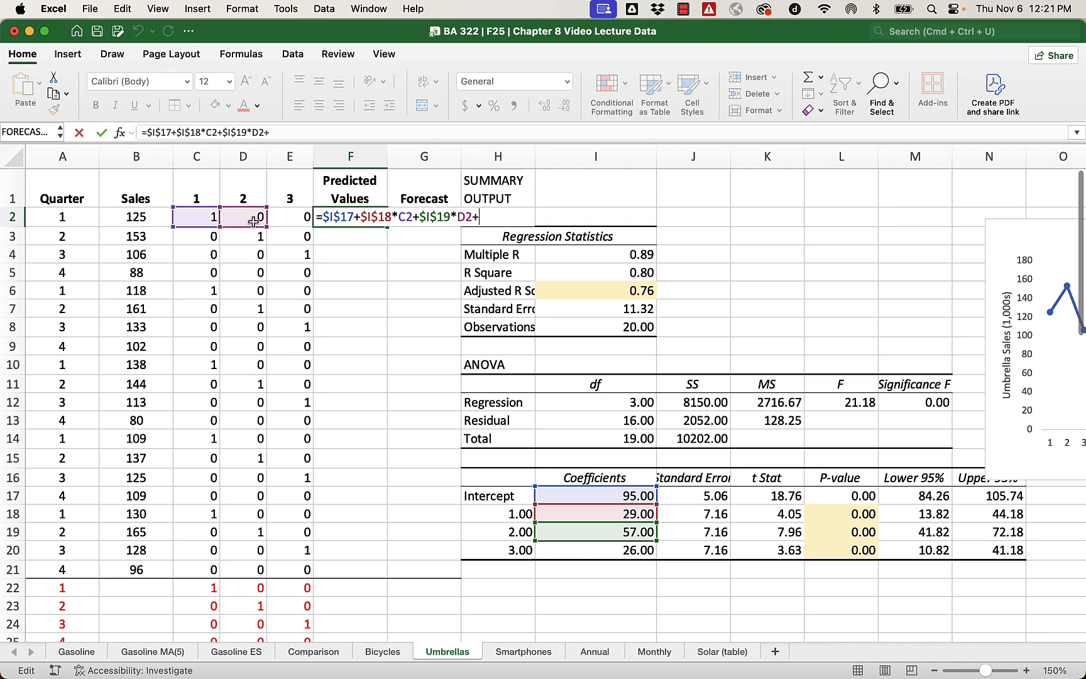
click(639, 553)
key(F4)
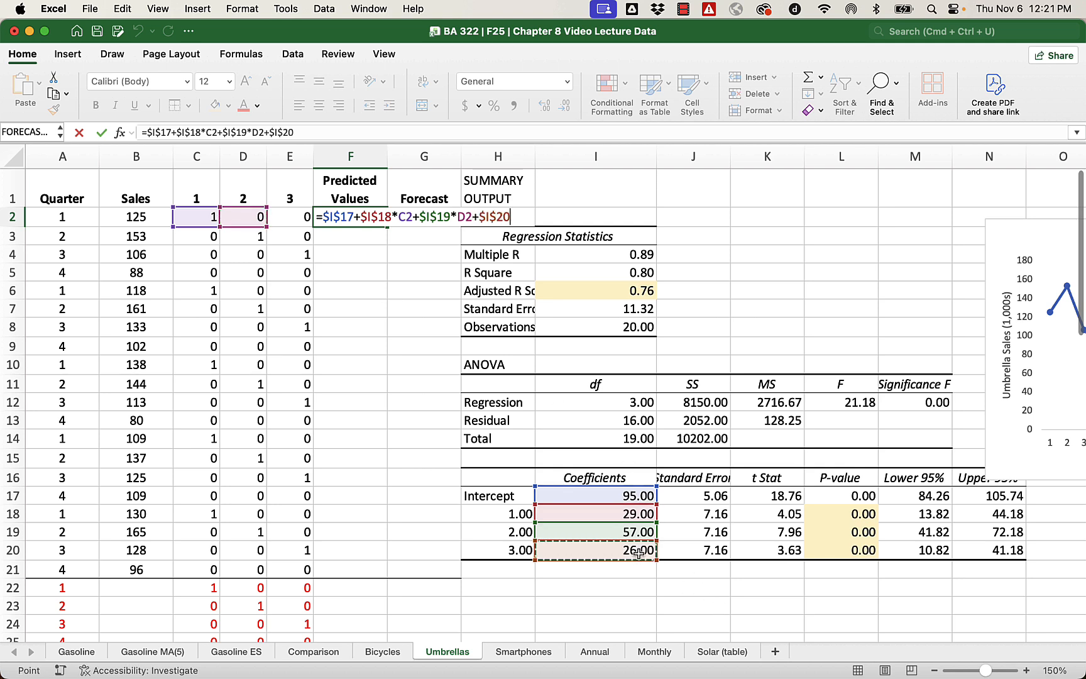
text(*)
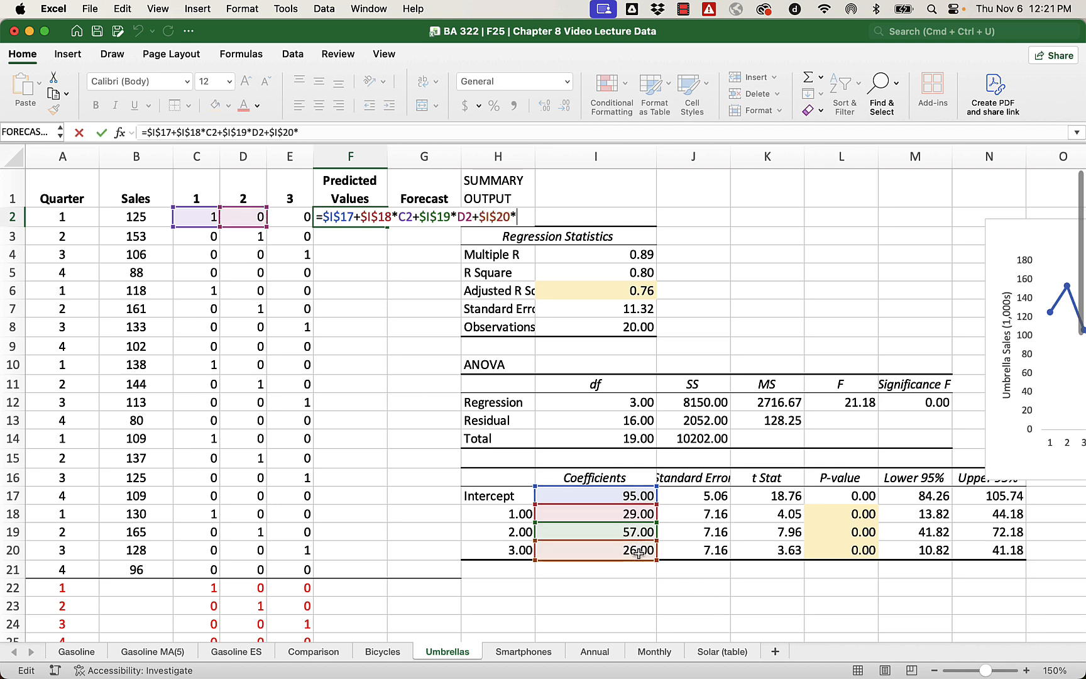
click(288, 216)
key(Return)
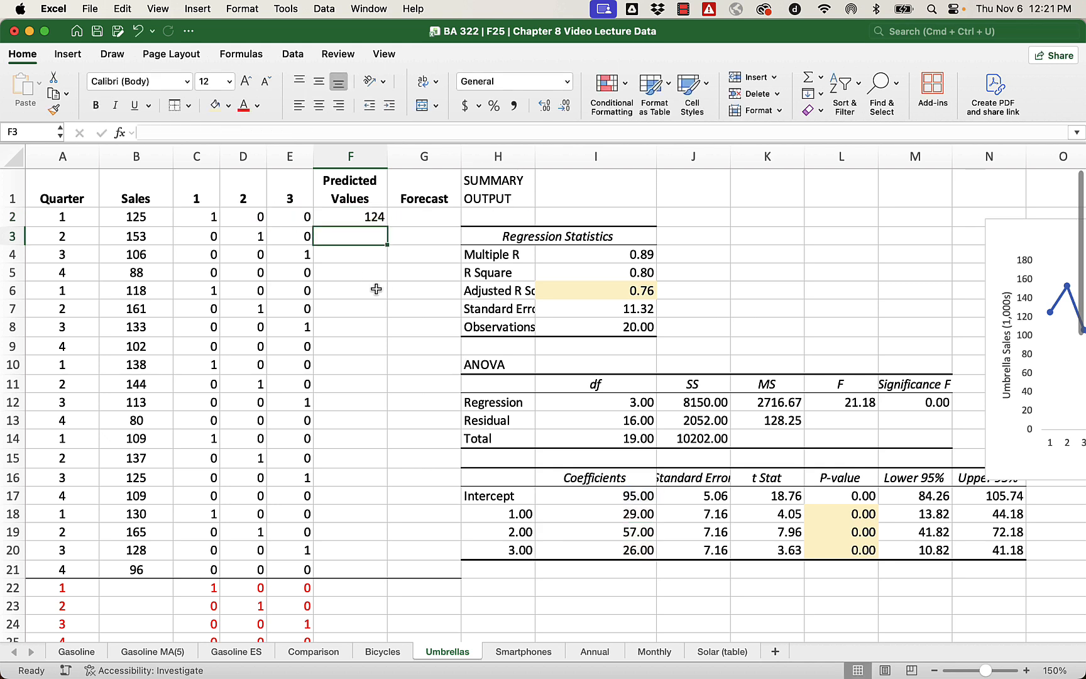
Compare the prediction in F2 with the actual sales in B2, and center the contents of columns C through F.
click(376, 289)
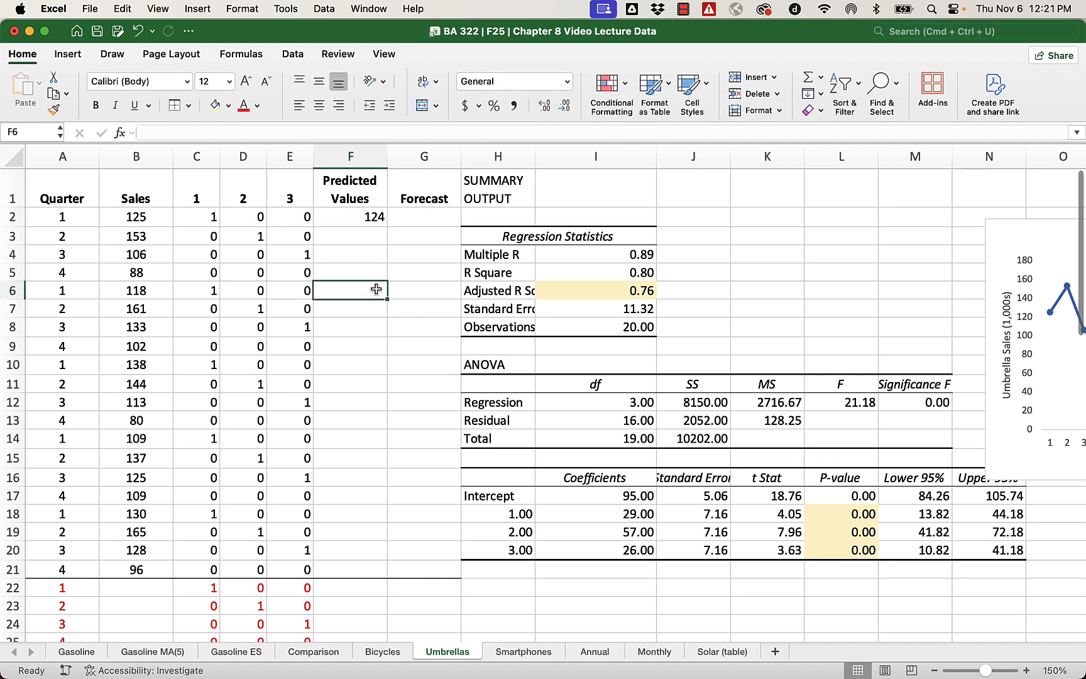
click(370, 216)
click(144, 218)
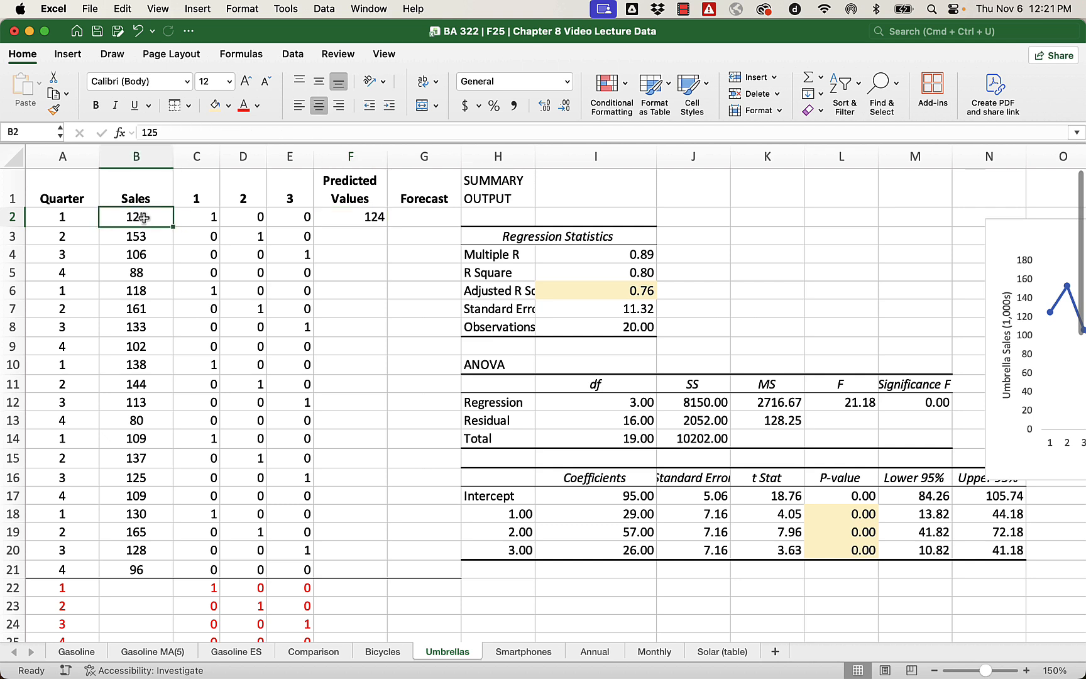
click(324, 218)
click(348, 157)
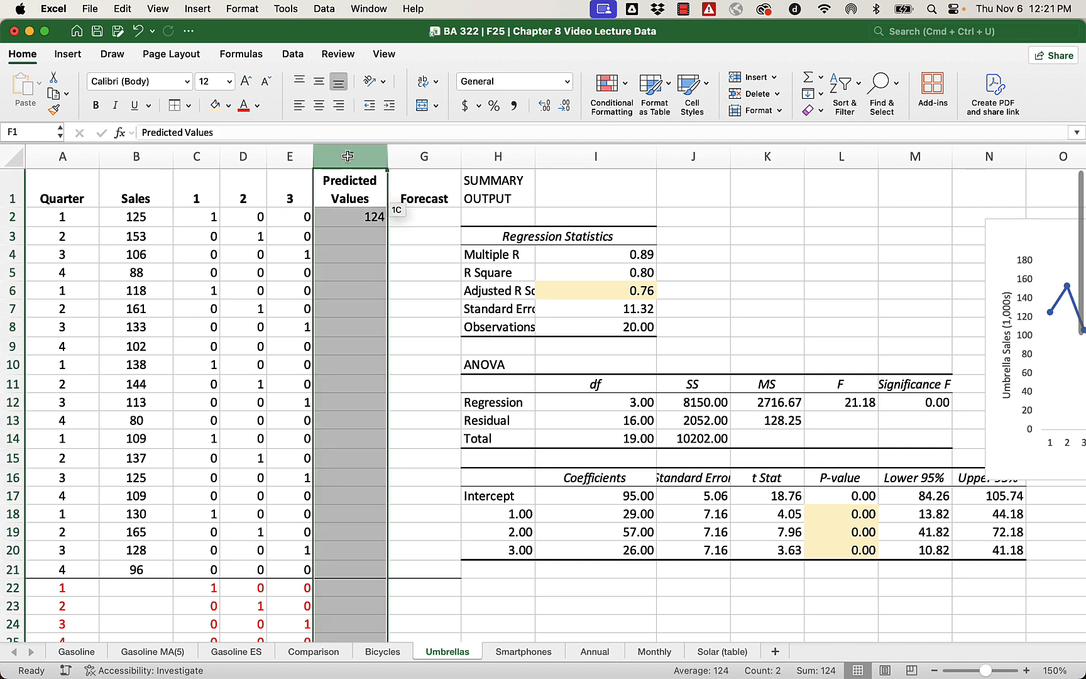
drag(197, 156, 339, 157)
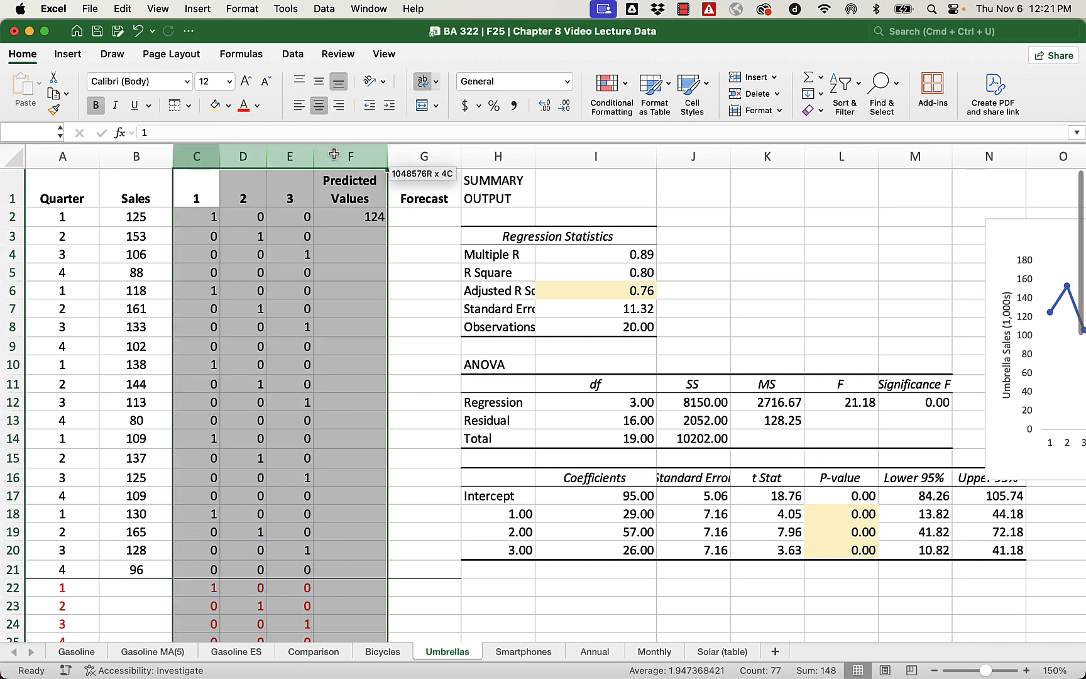
click(319, 106)
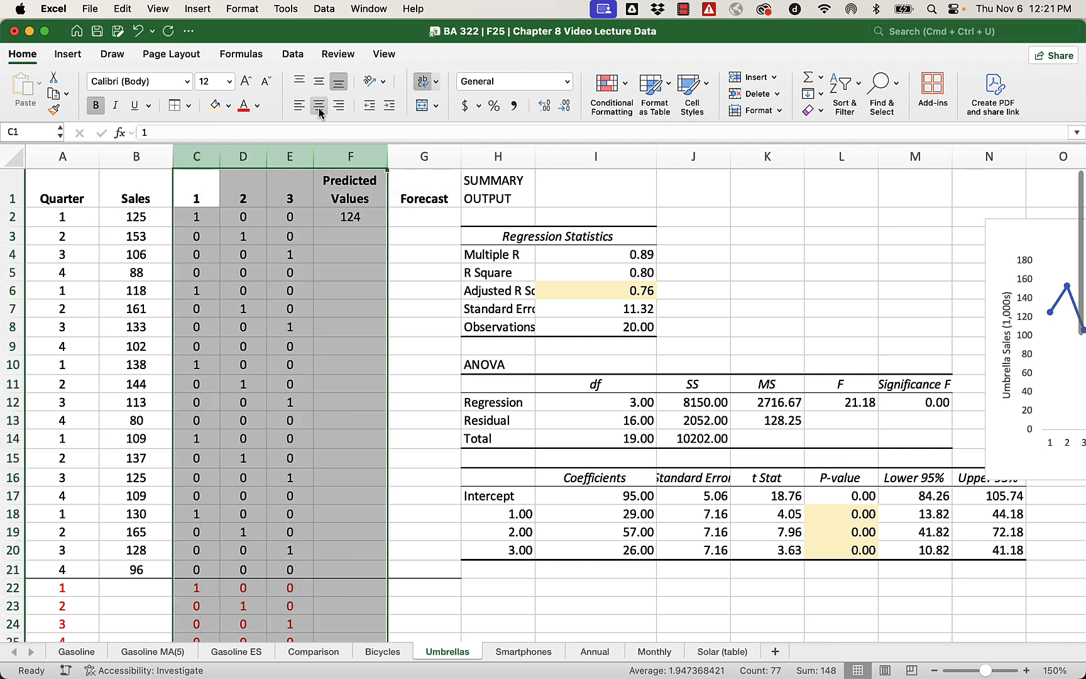
Fill the F2 prediction formula down through F21.
click(364, 331)
click(372, 217)
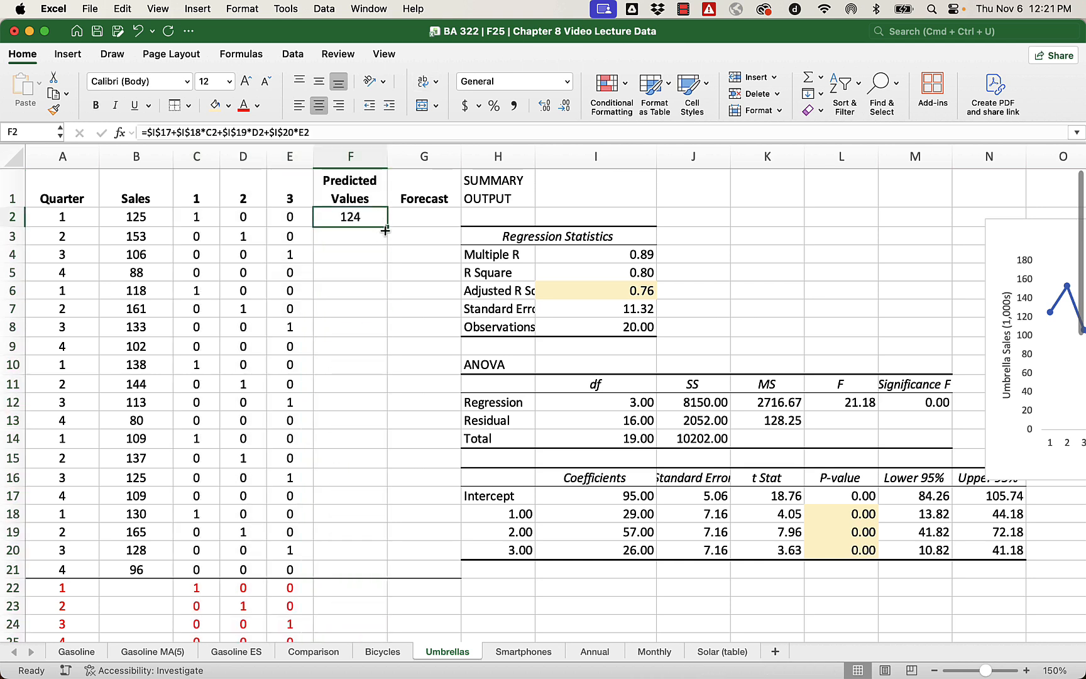
drag(387, 229, 350, 570)
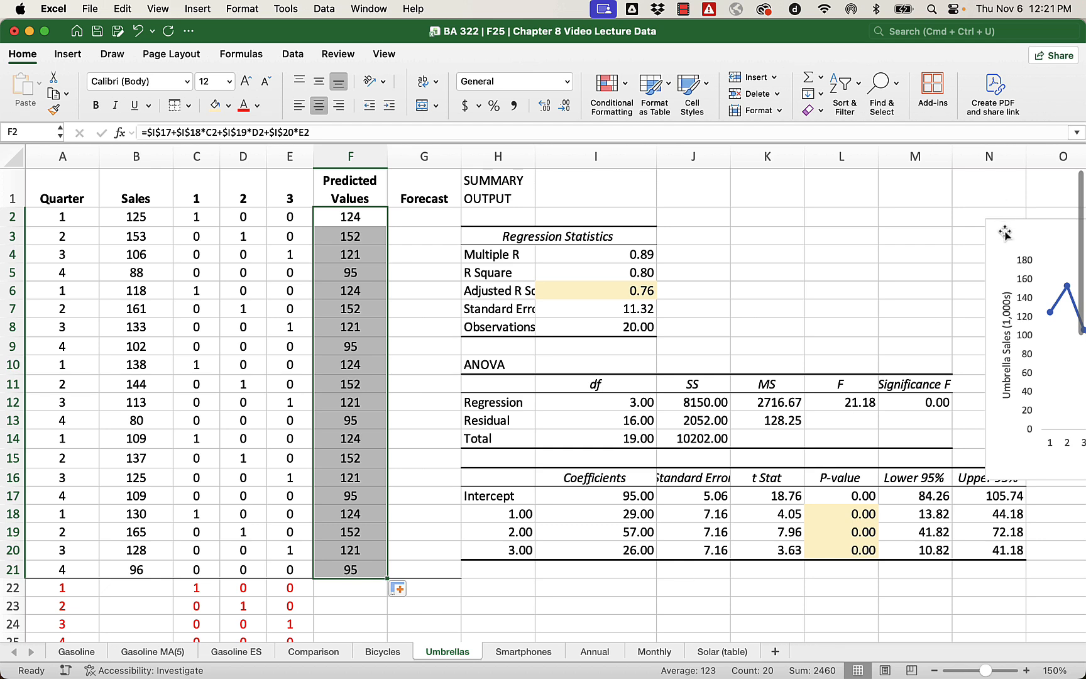
Move the Quarterly Umbrella Sales chart beside the Forecast column and add a data series named Predicted Values to it.
drag(1004, 232, 467, 188)
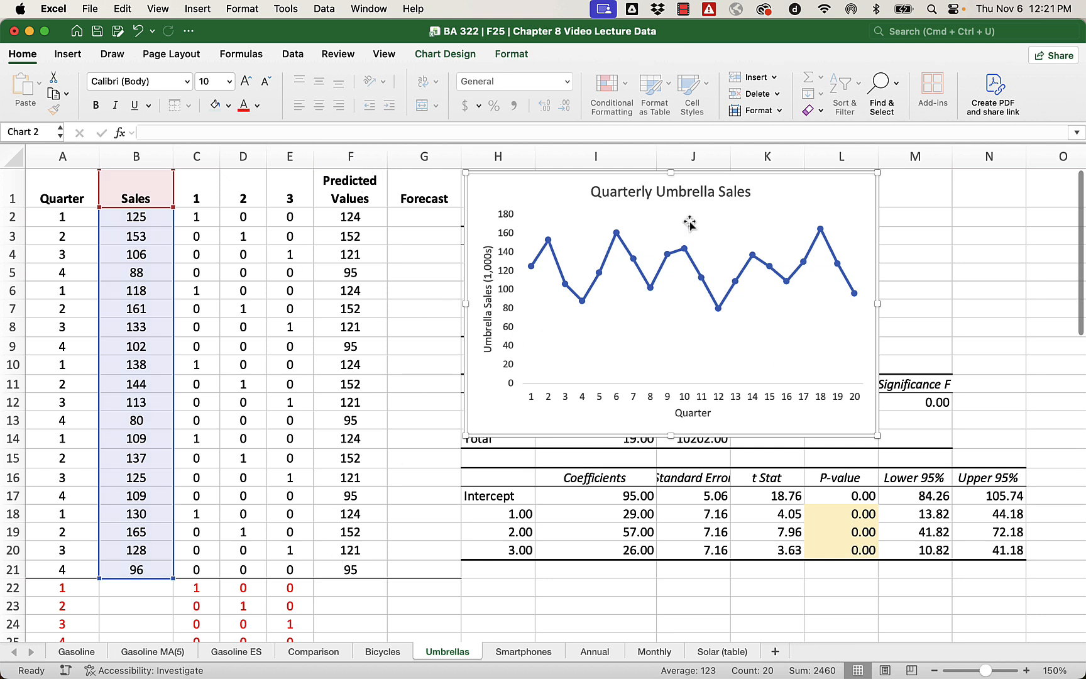
right_click(630, 317)
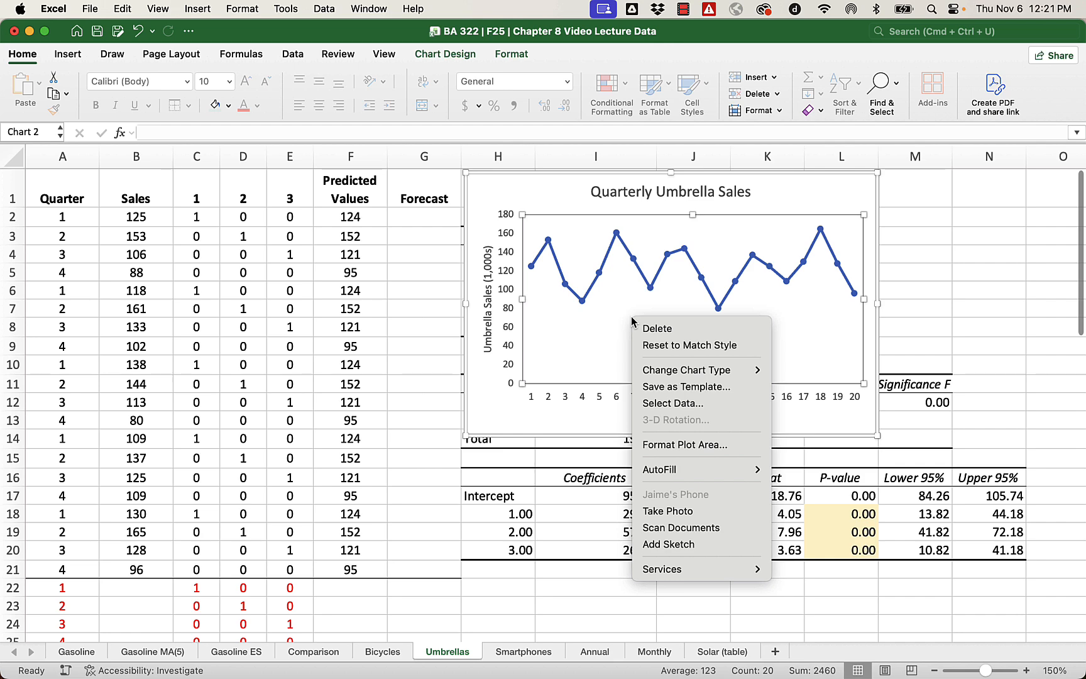
click(687, 404)
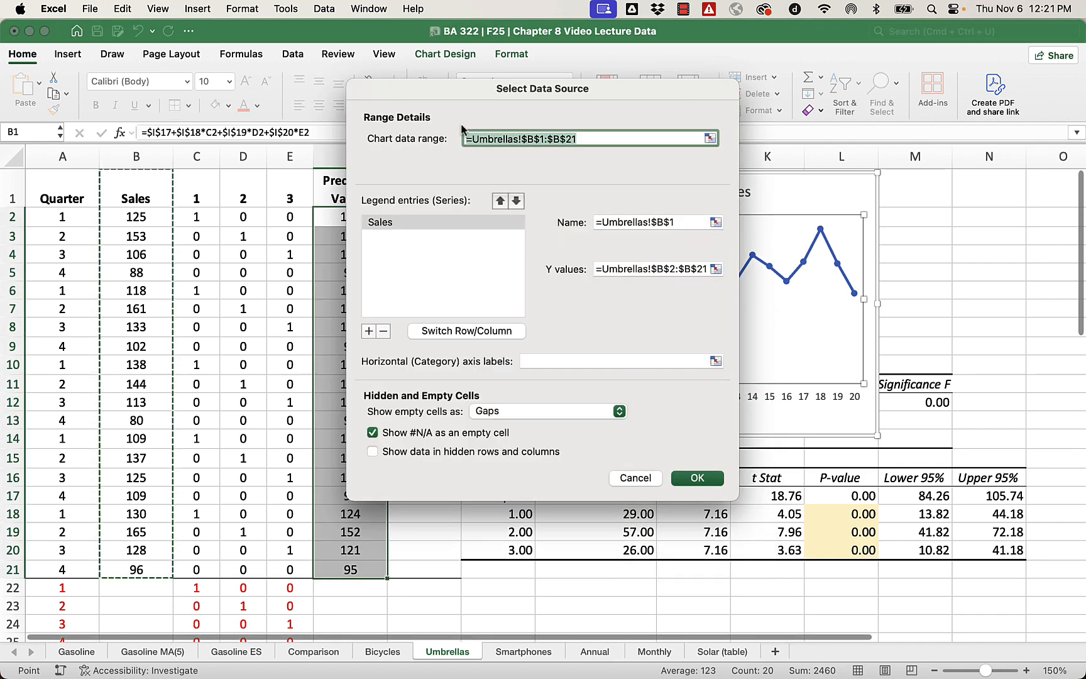
drag(403, 80, 584, 97)
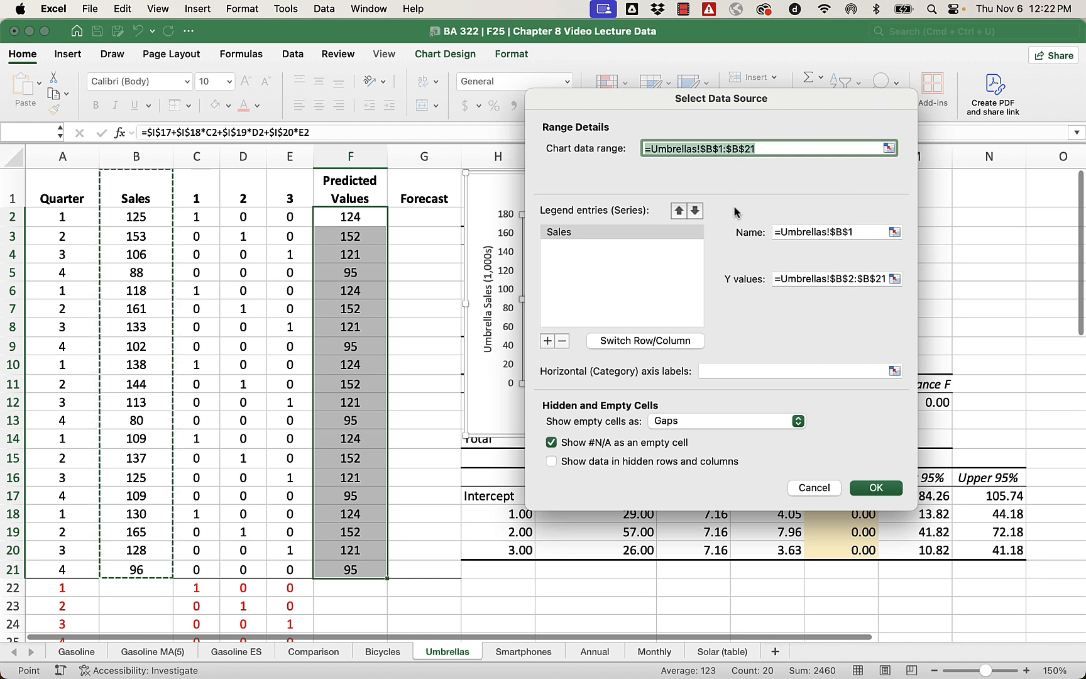
click(547, 342)
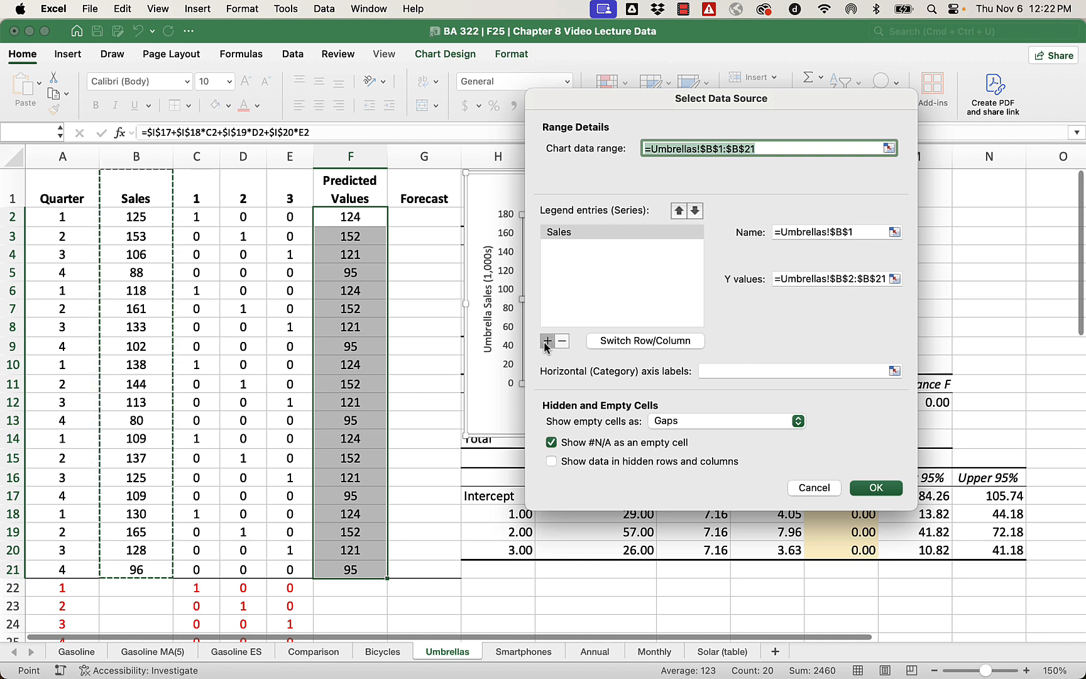
click(795, 237)
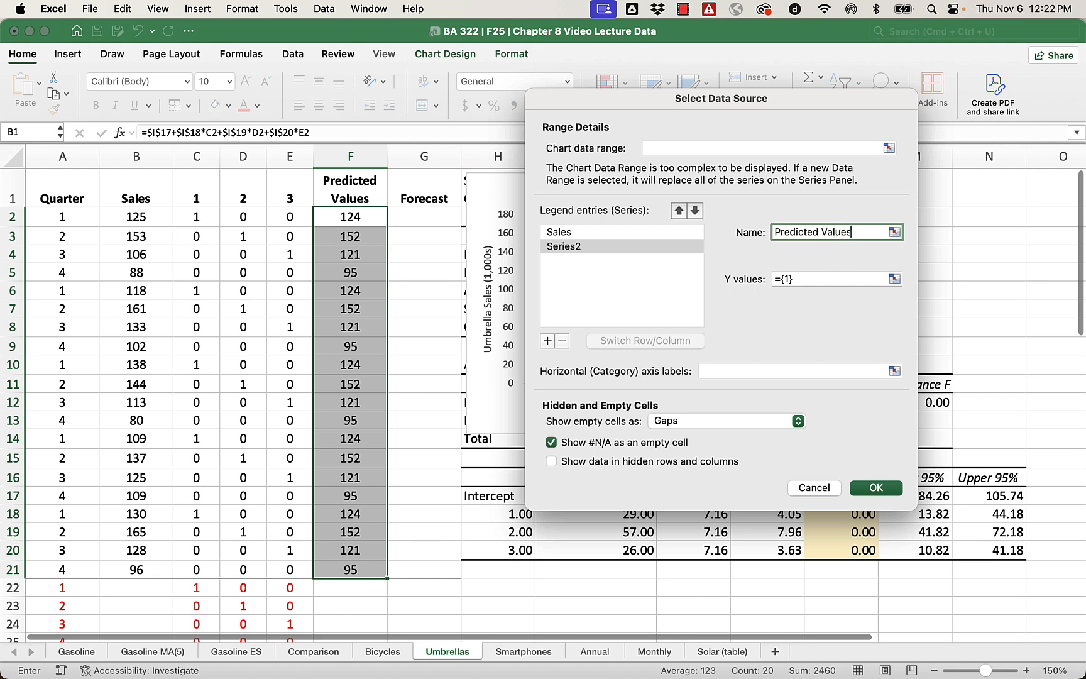
Set the Predicted Values series' Y values to F2:F21 and apply the change to the chart.
drag(840, 279, 745, 279)
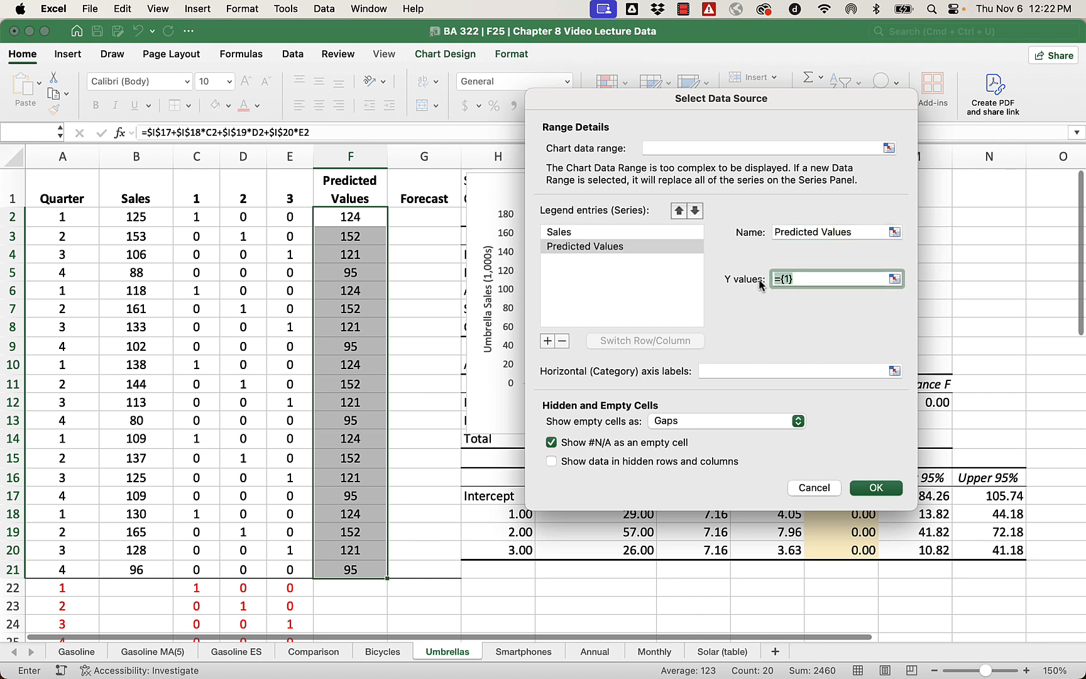
key(BackSpace)
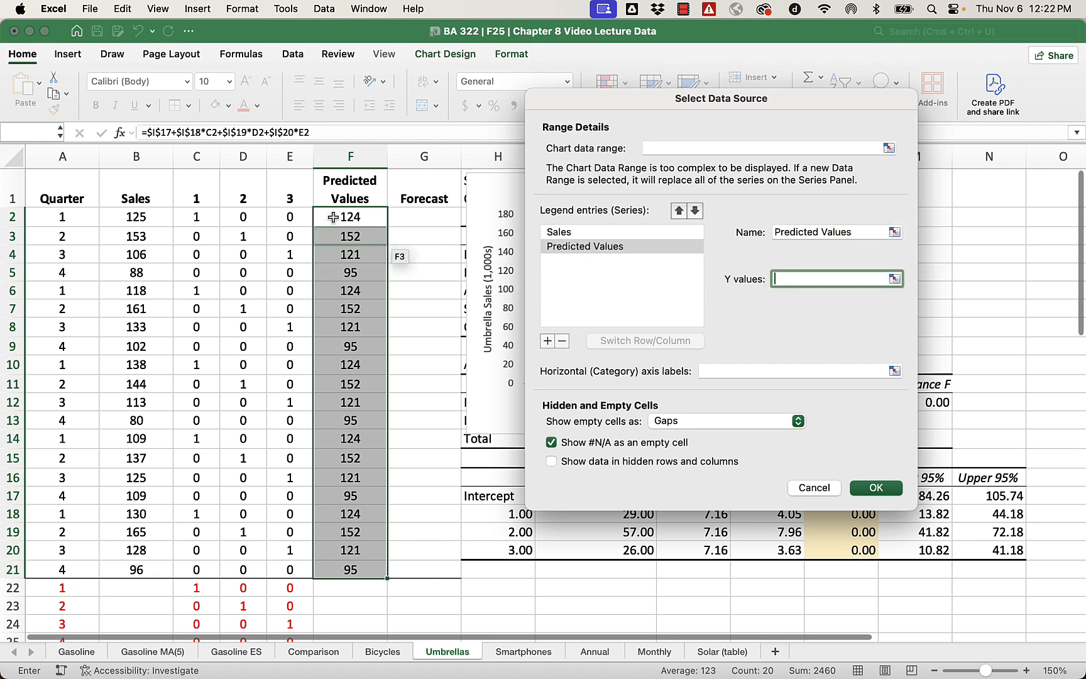
drag(332, 213, 332, 569)
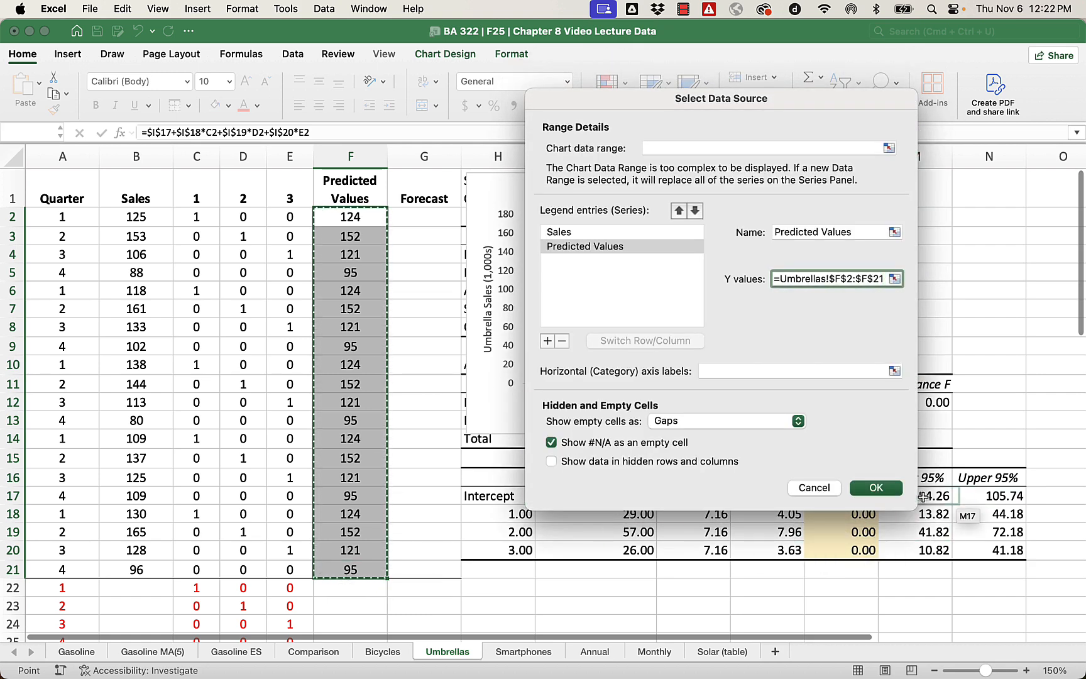
click(880, 490)
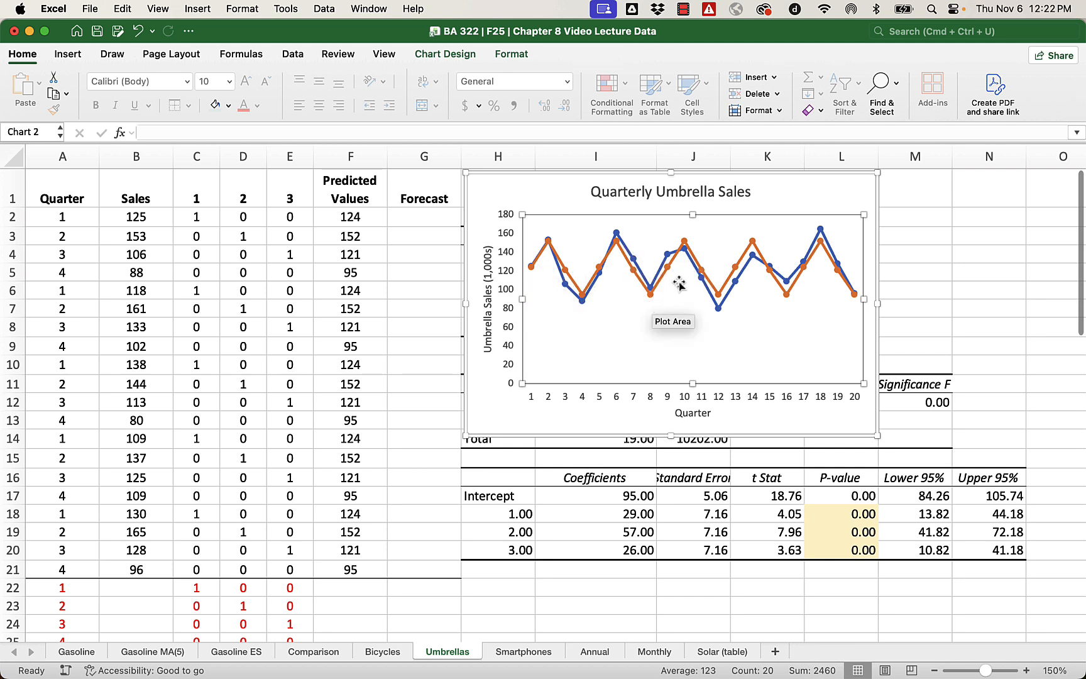
click(805, 202)
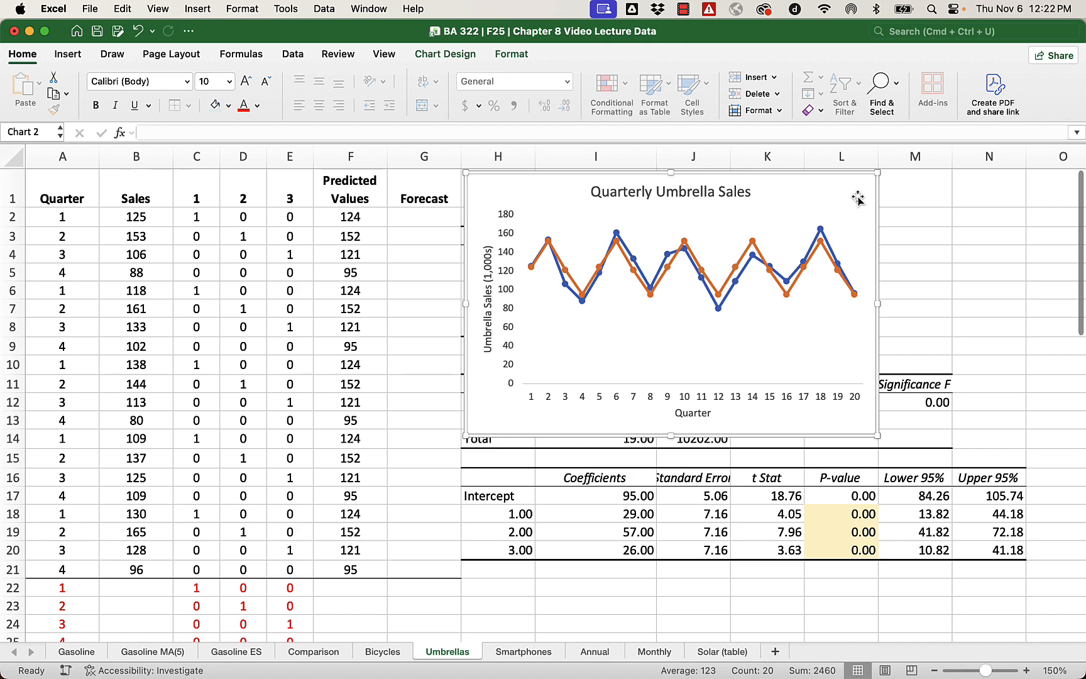
Add a legend at the bottom of the Quarterly Umbrella Sales chart.
click(447, 56)
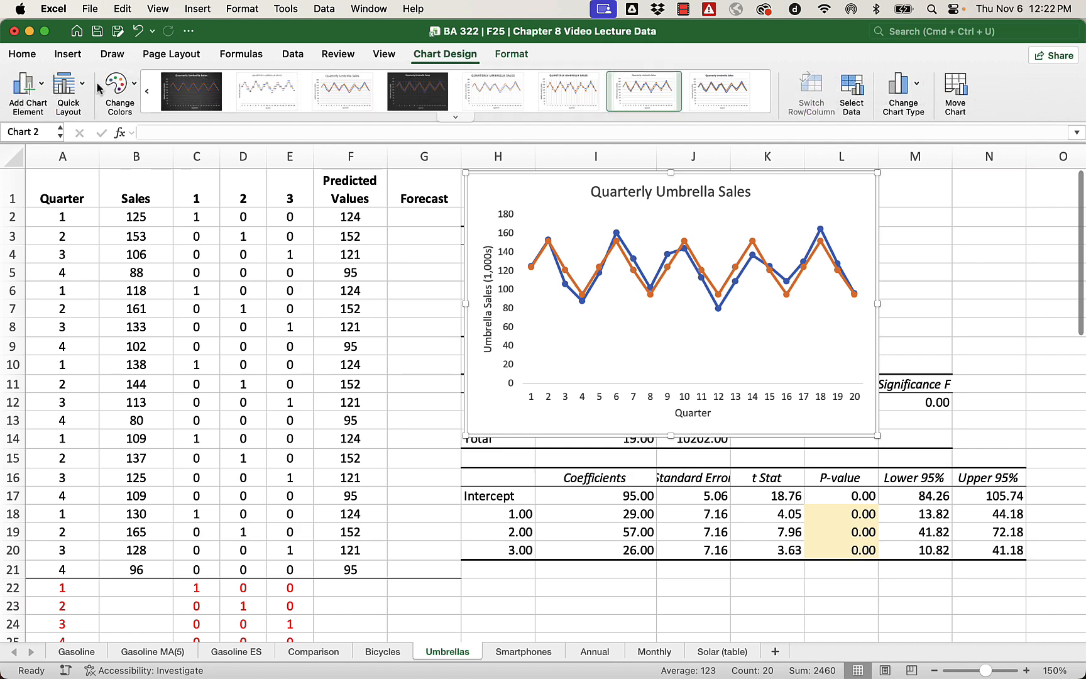
click(40, 84)
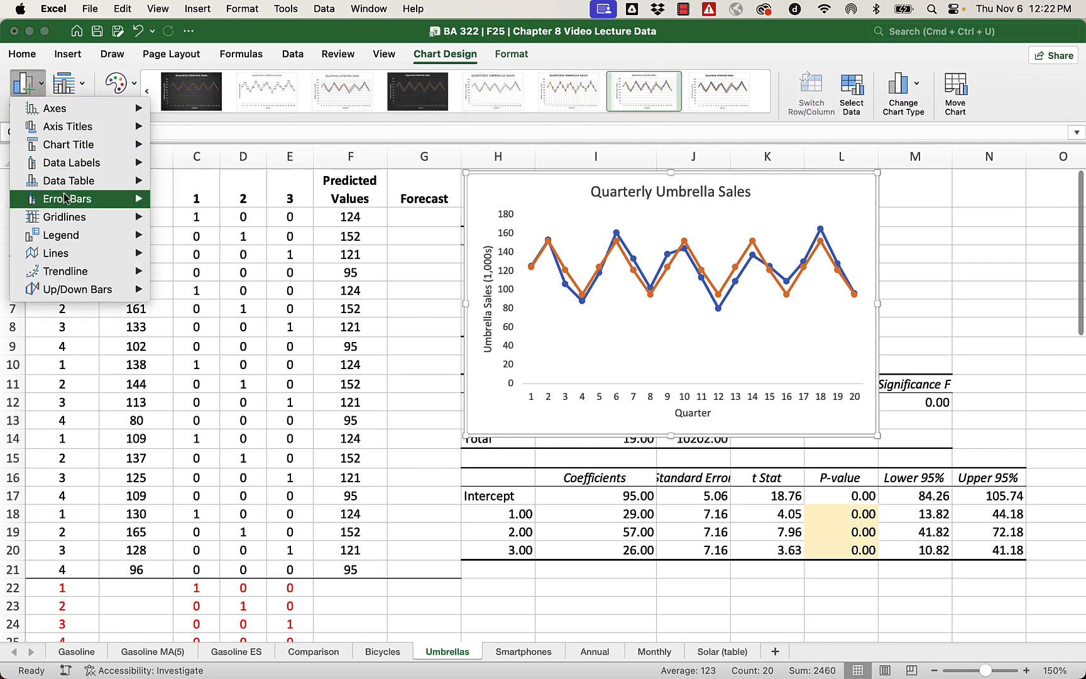
mouse_move(66, 239)
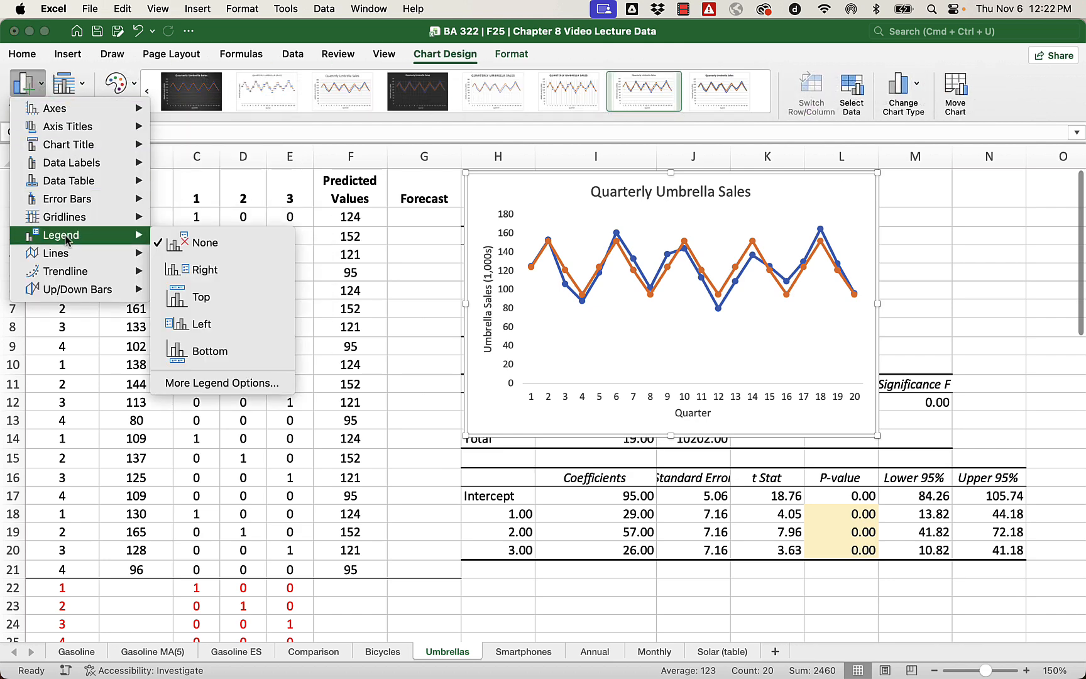
click(206, 347)
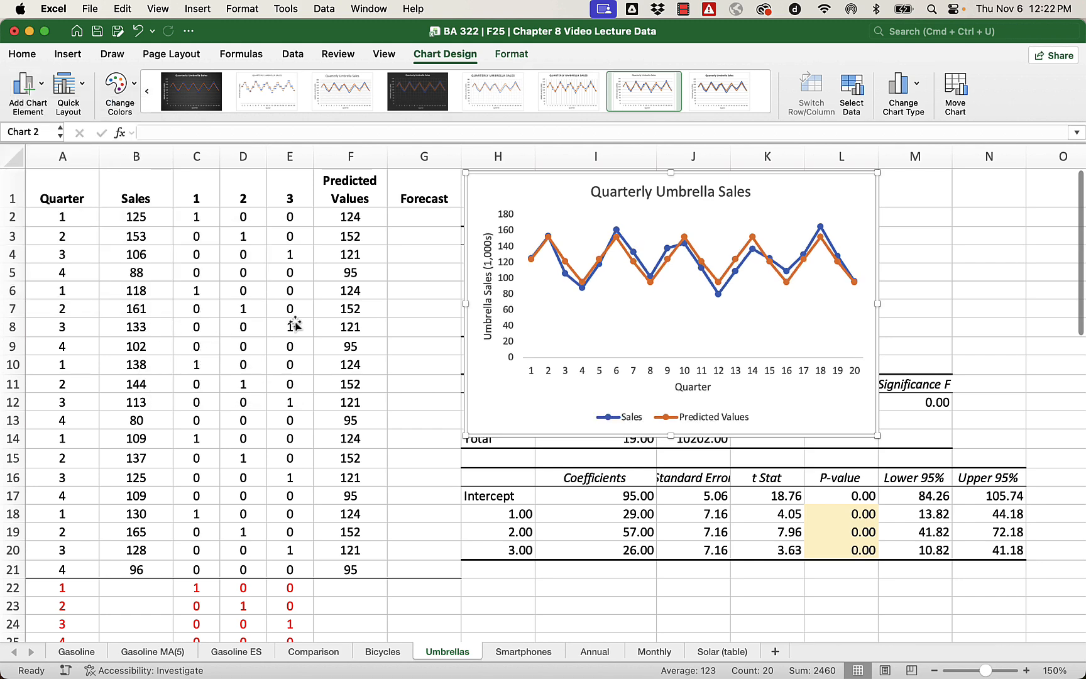
Format the Predicted Values series in the chart with a dotted line and close the formatting options.
right_click(740, 254)
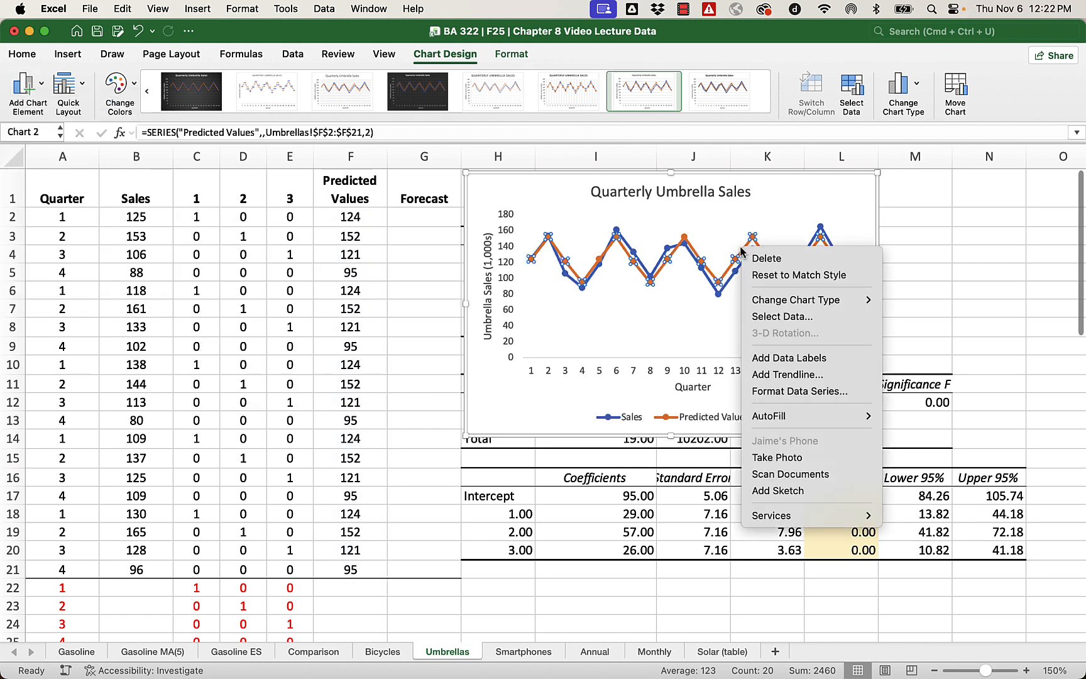
click(812, 391)
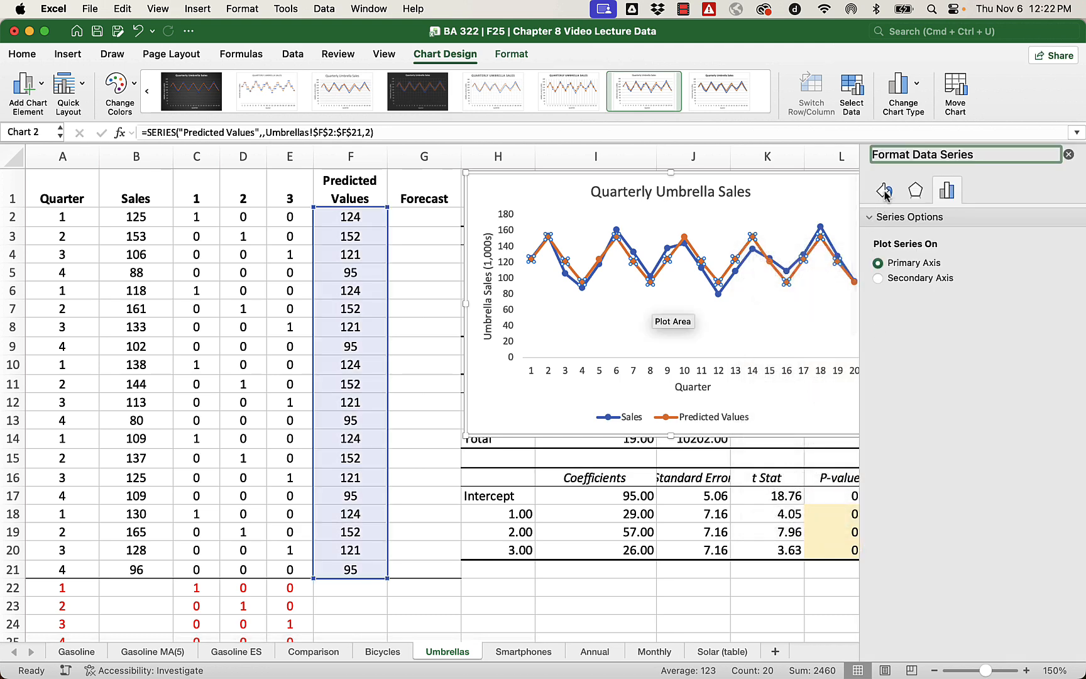
click(885, 192)
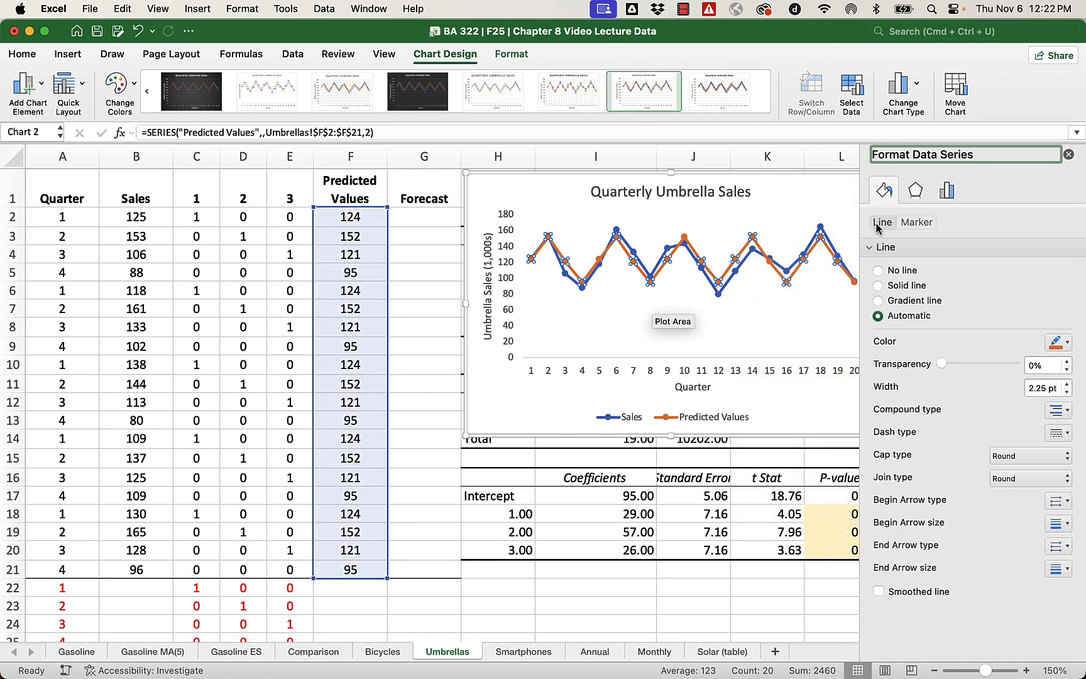
click(1053, 433)
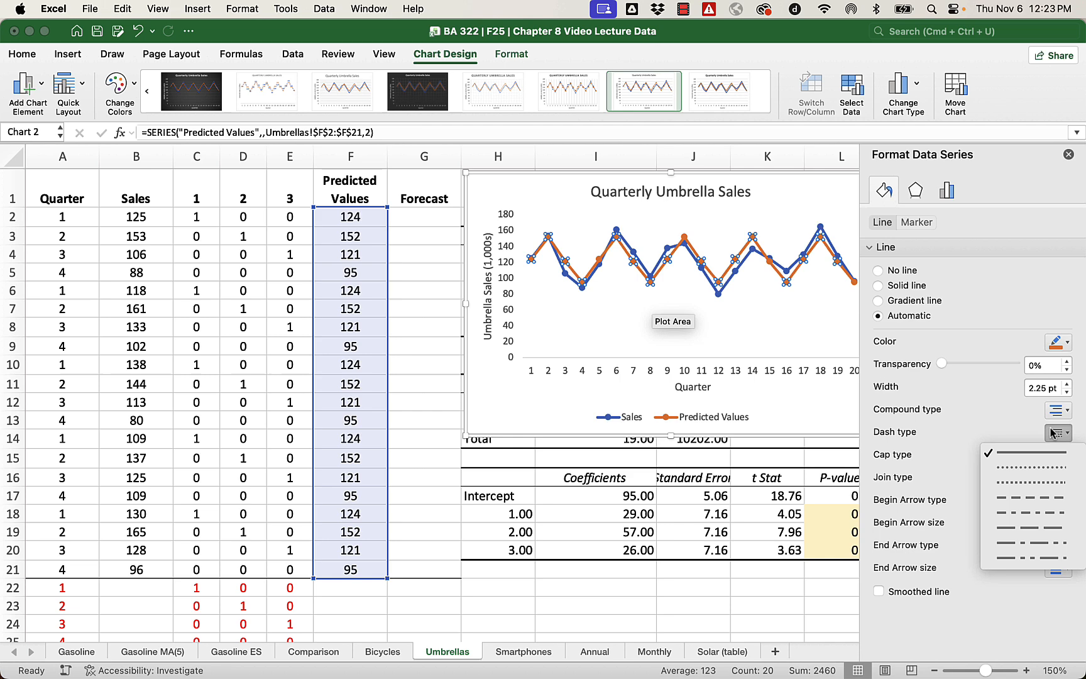
click(1049, 468)
click(803, 274)
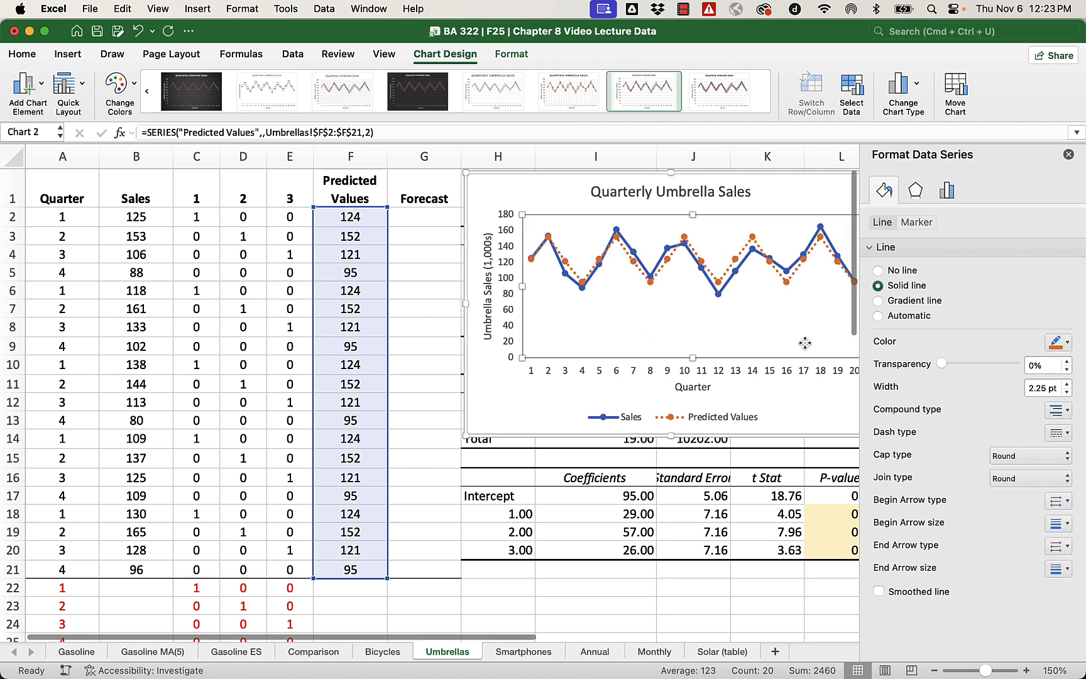
click(1069, 155)
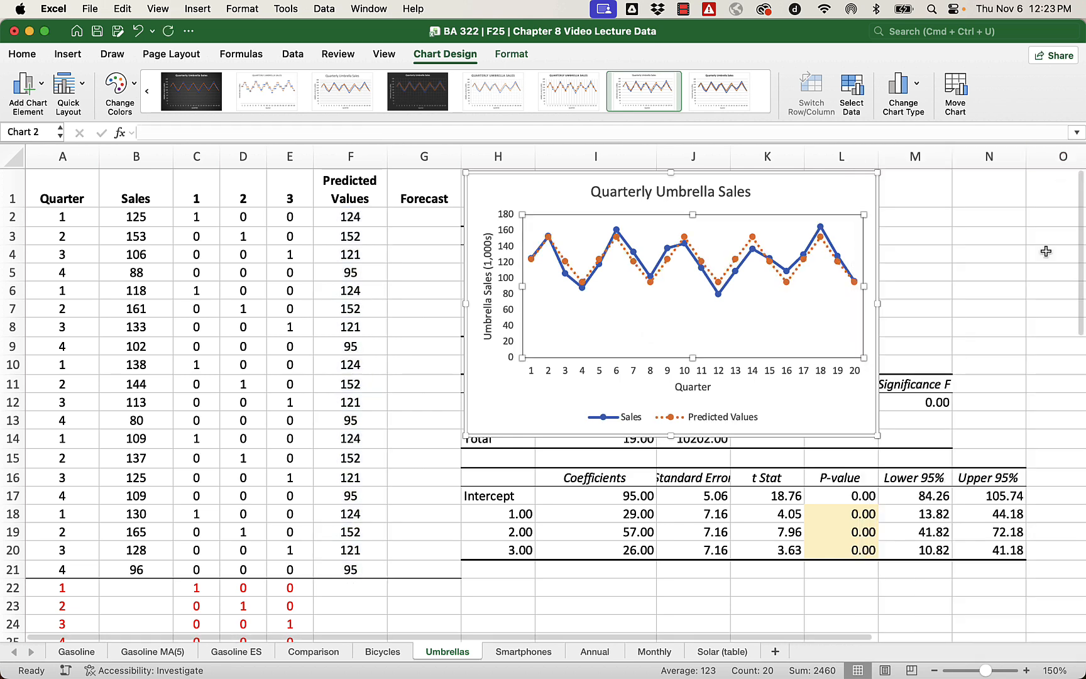
click(945, 302)
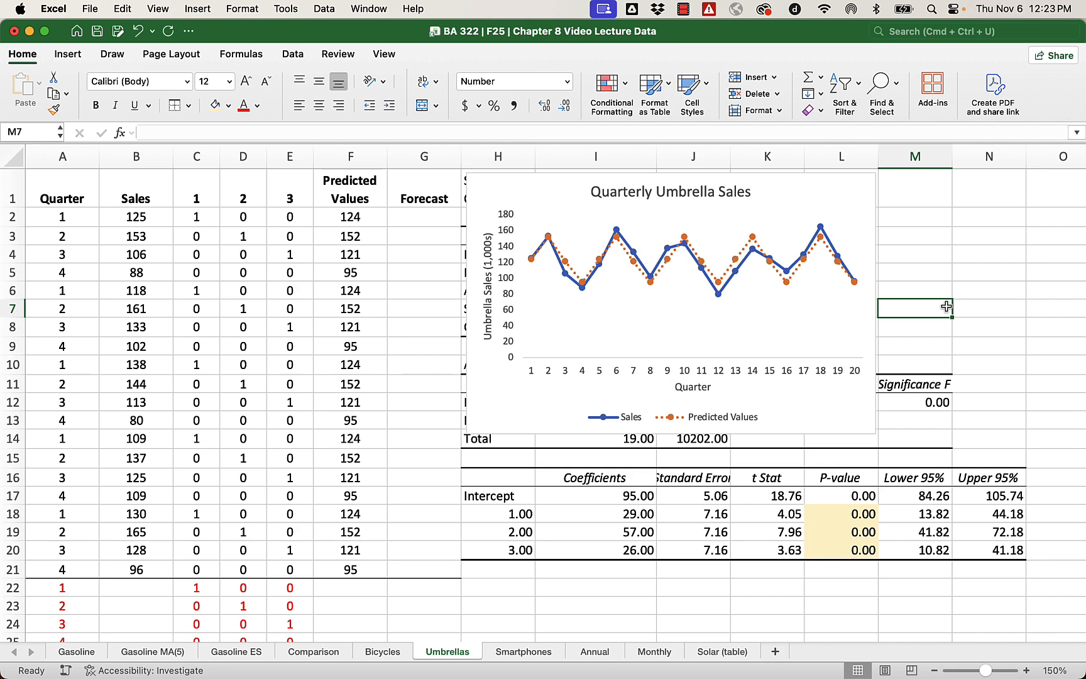
Start the forecast formula in G22 with the intercept and first dummy term, =$I$17+$I$18*C22.
scroll(946, 306, down, 1)
scroll(947, 306, up, 1)
scroll(946, 306, down, 3)
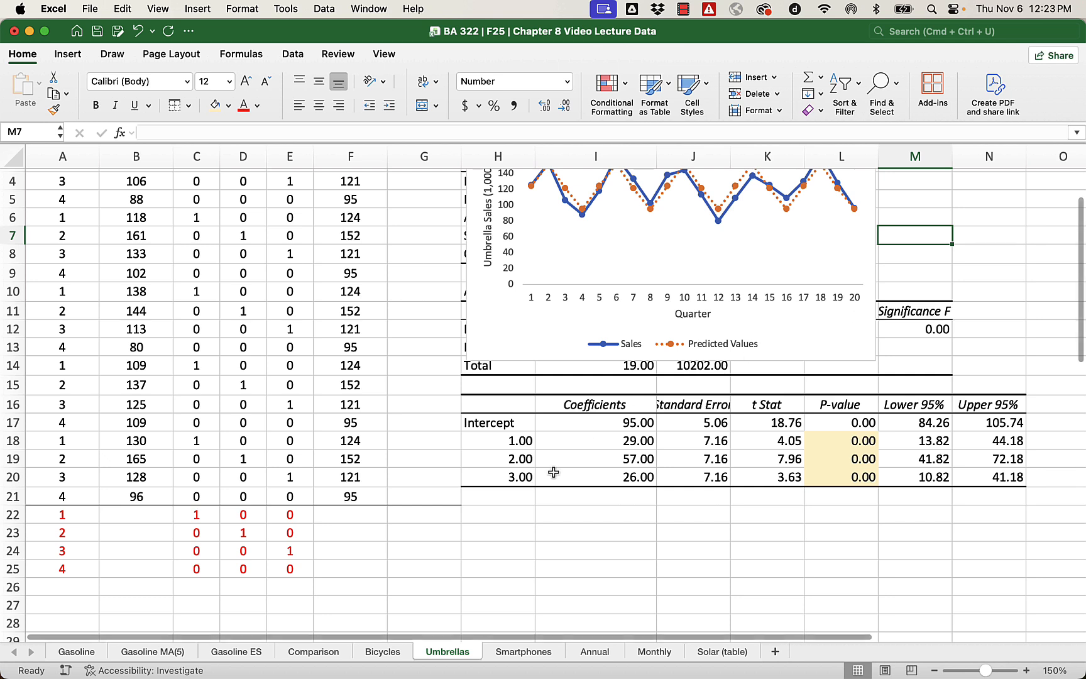
click(422, 510)
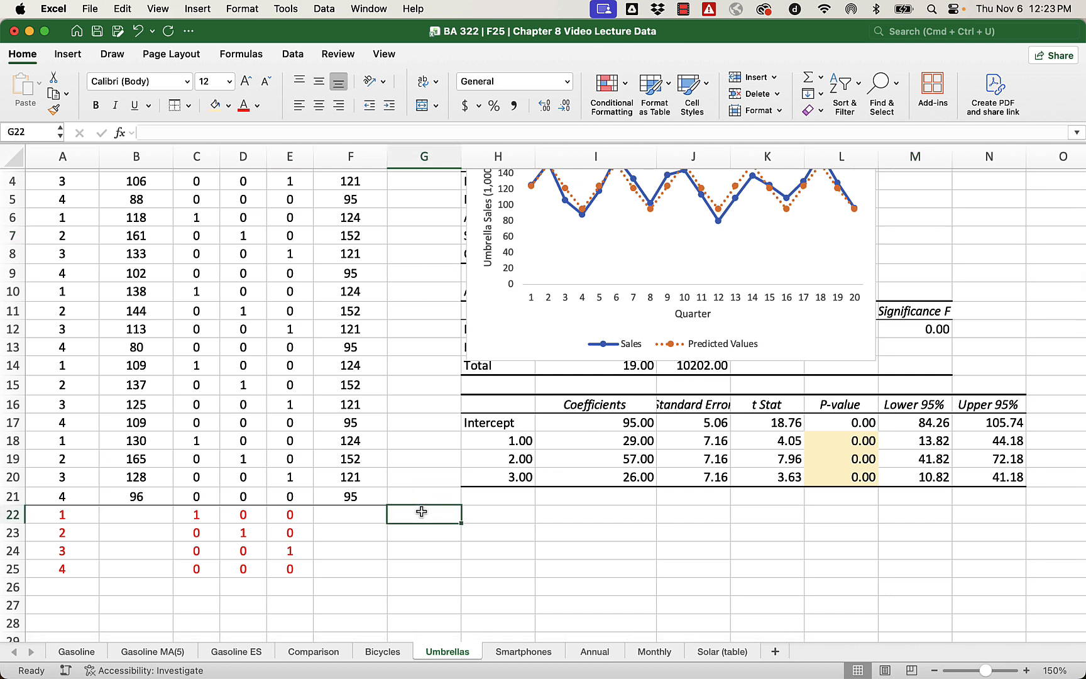
text(=)
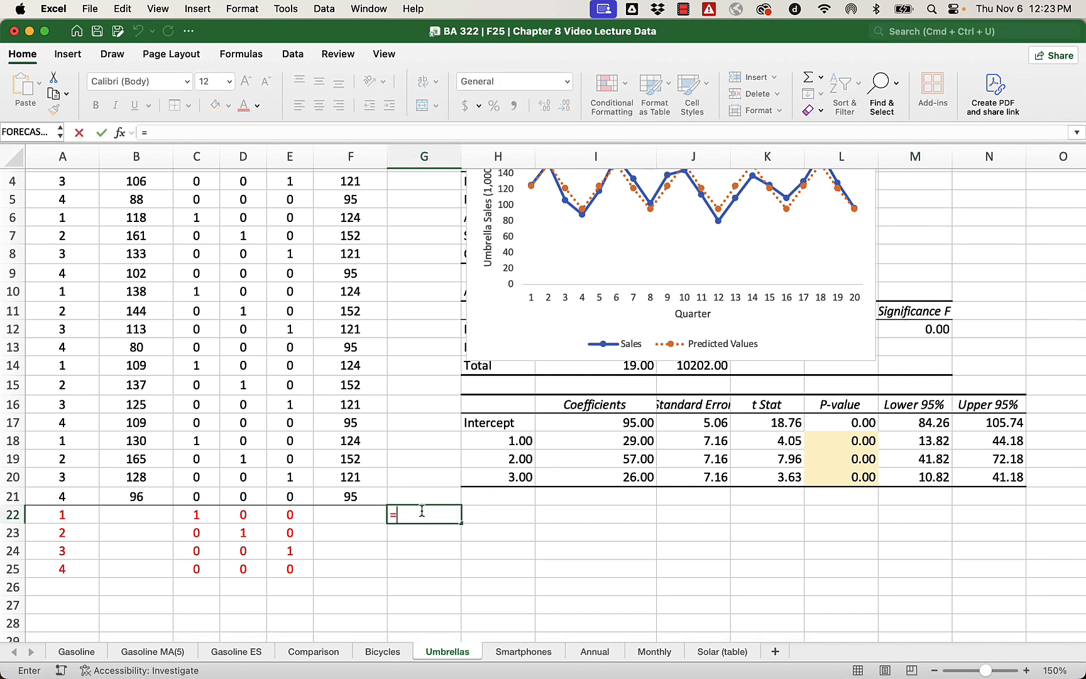
click(616, 423)
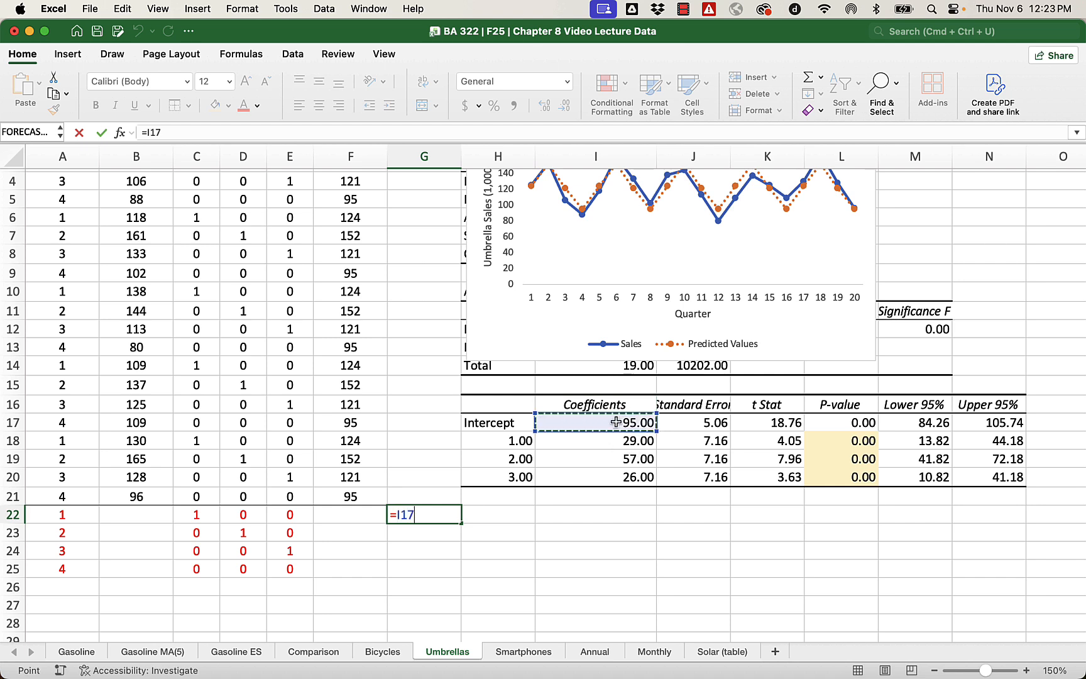
key(F4)
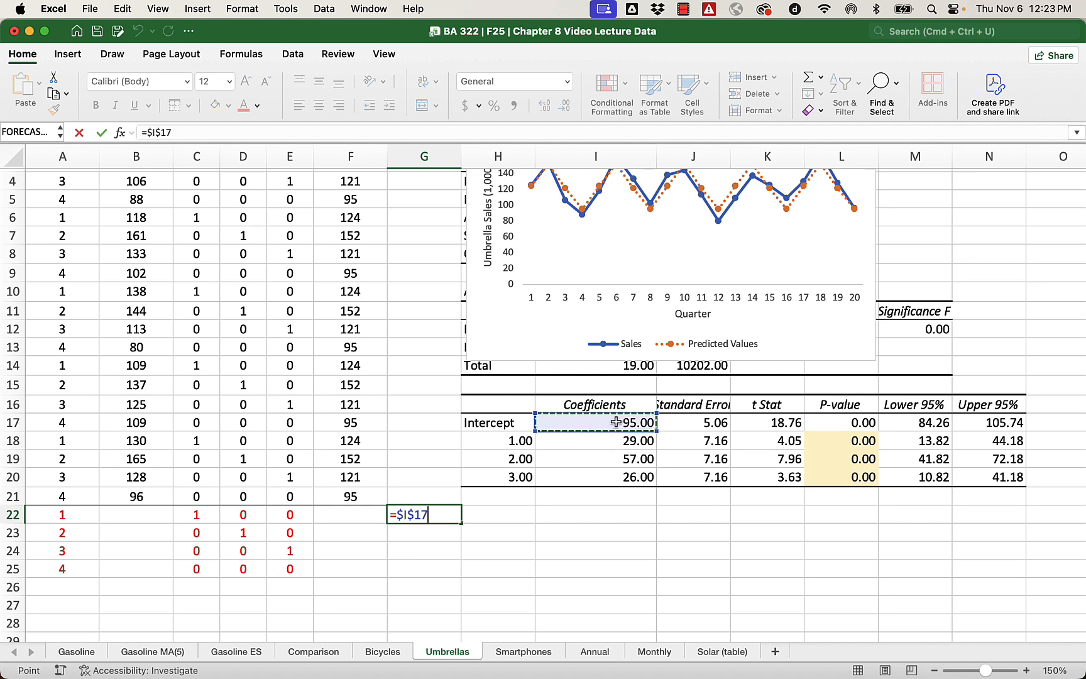
text(+)
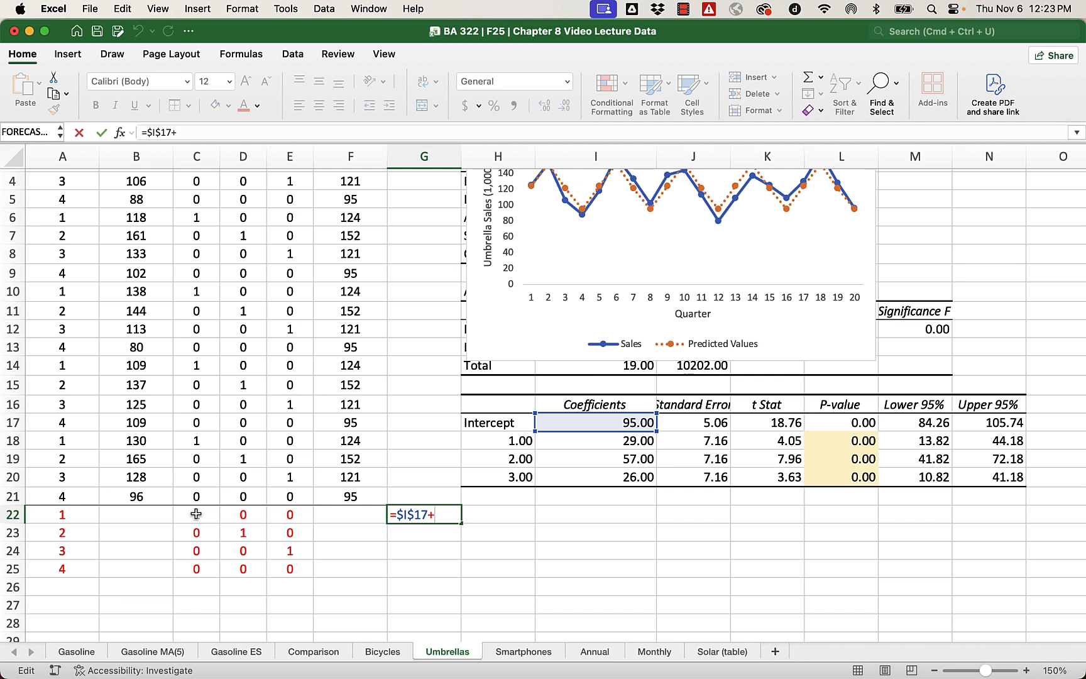
click(599, 438)
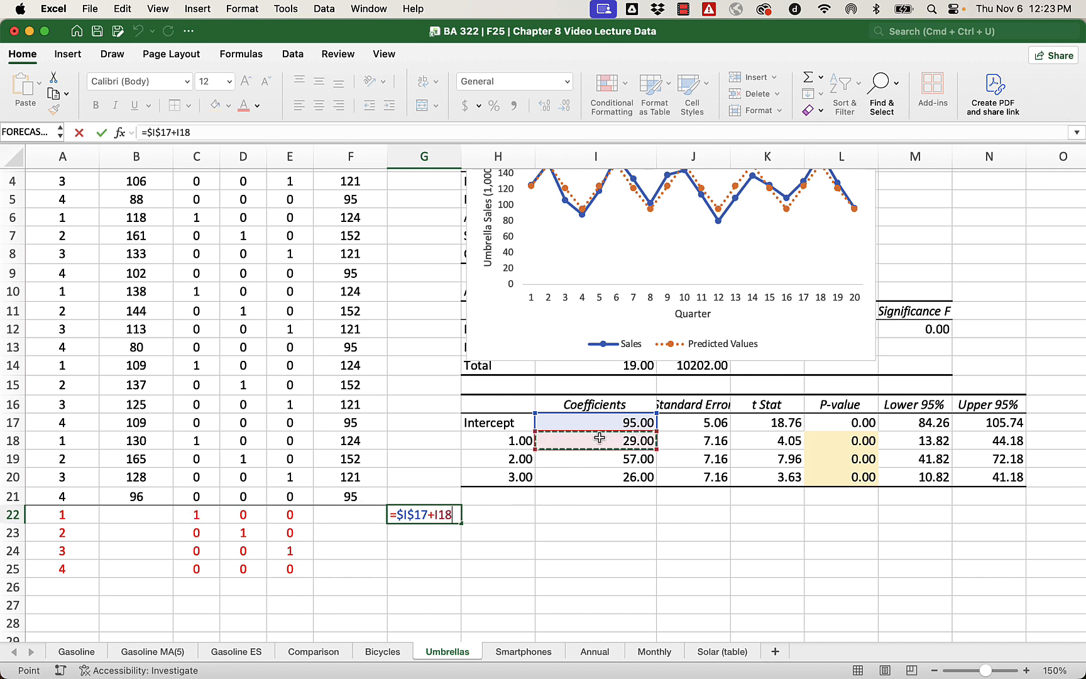
key(F4)
text(*)
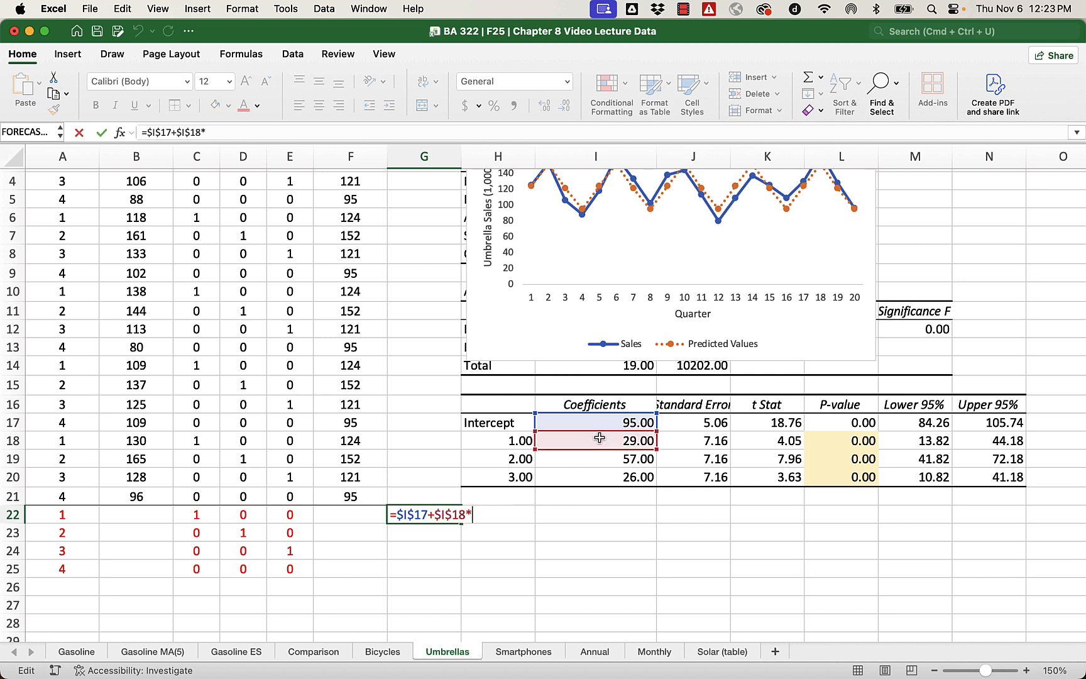
click(181, 517)
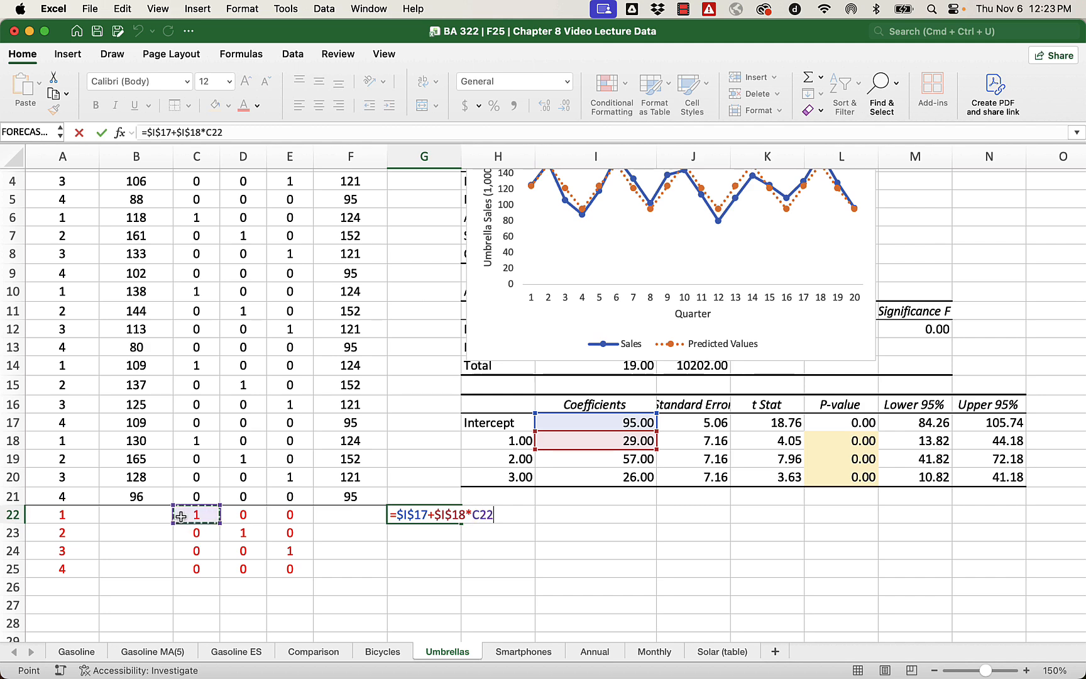
Complete the G22 forecast formula with the second and third dummy terms, +$I$19*D22+$I$20*E22, and enter it.
text(+)
scroll(181, 516, down, 5)
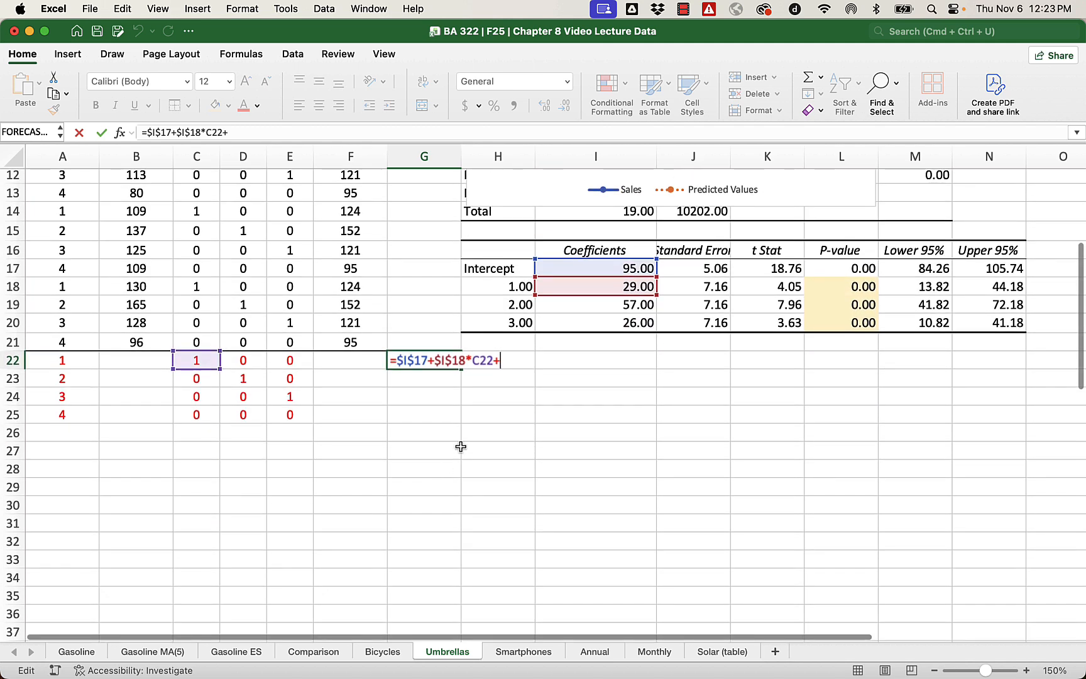
click(608, 306)
key(F4)
text(*)
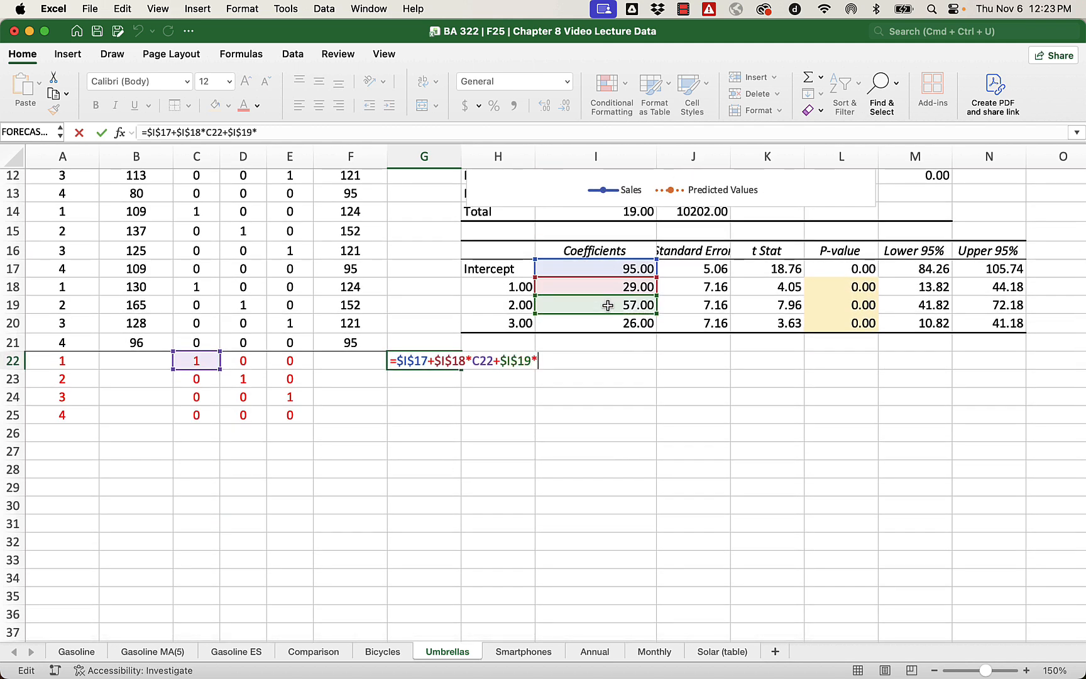
click(247, 359)
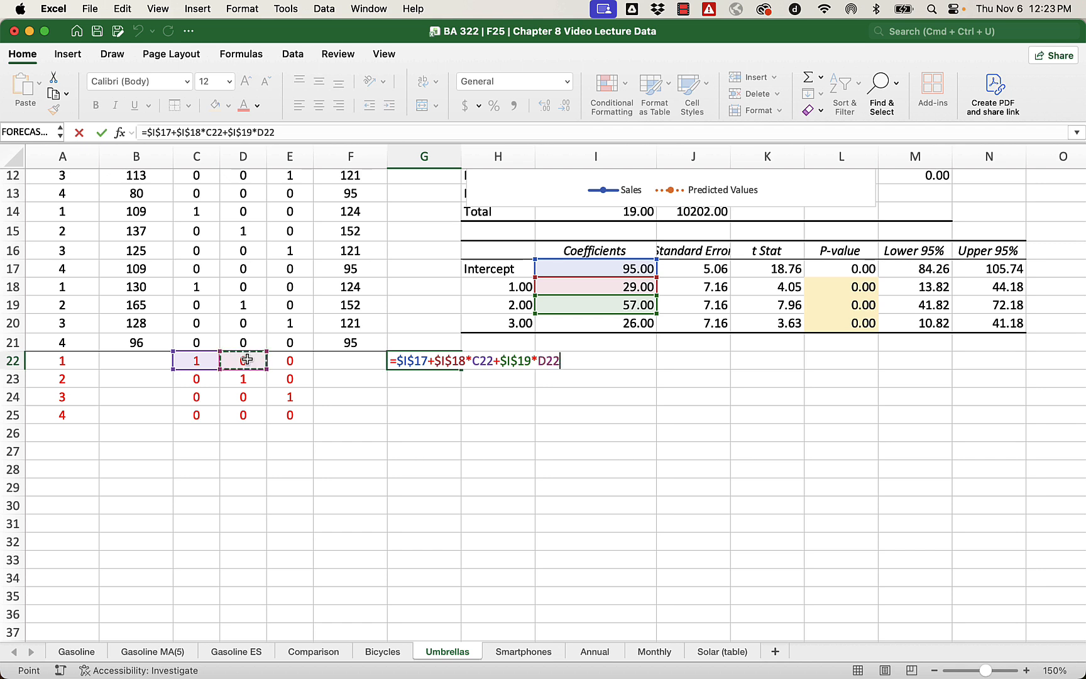
text(+)
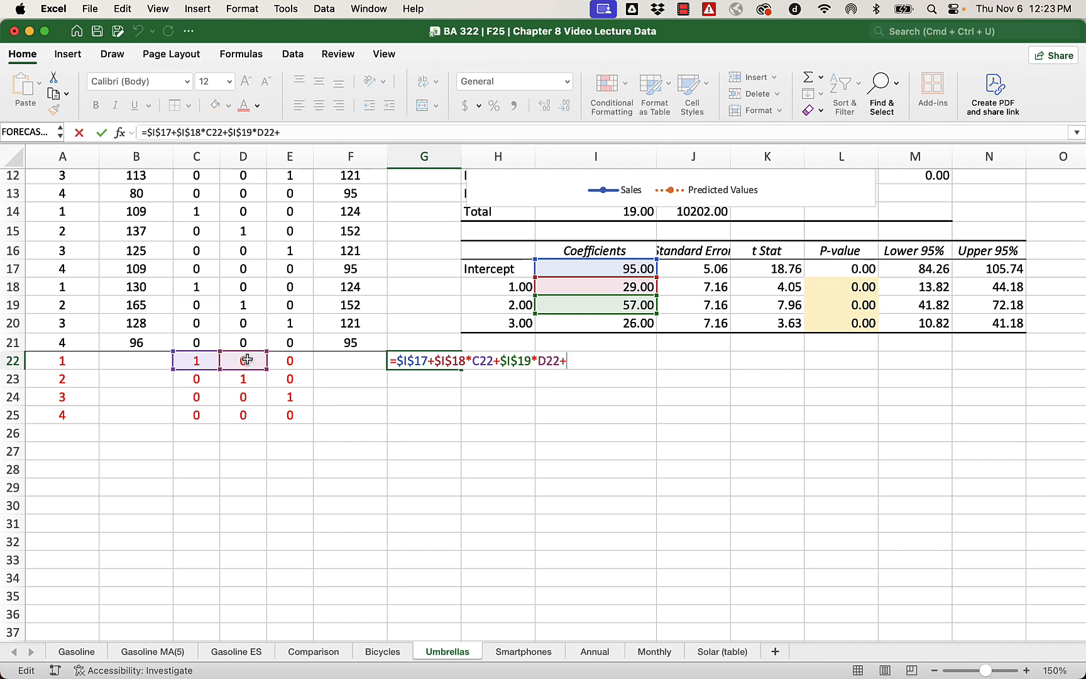
click(594, 326)
key(F4)
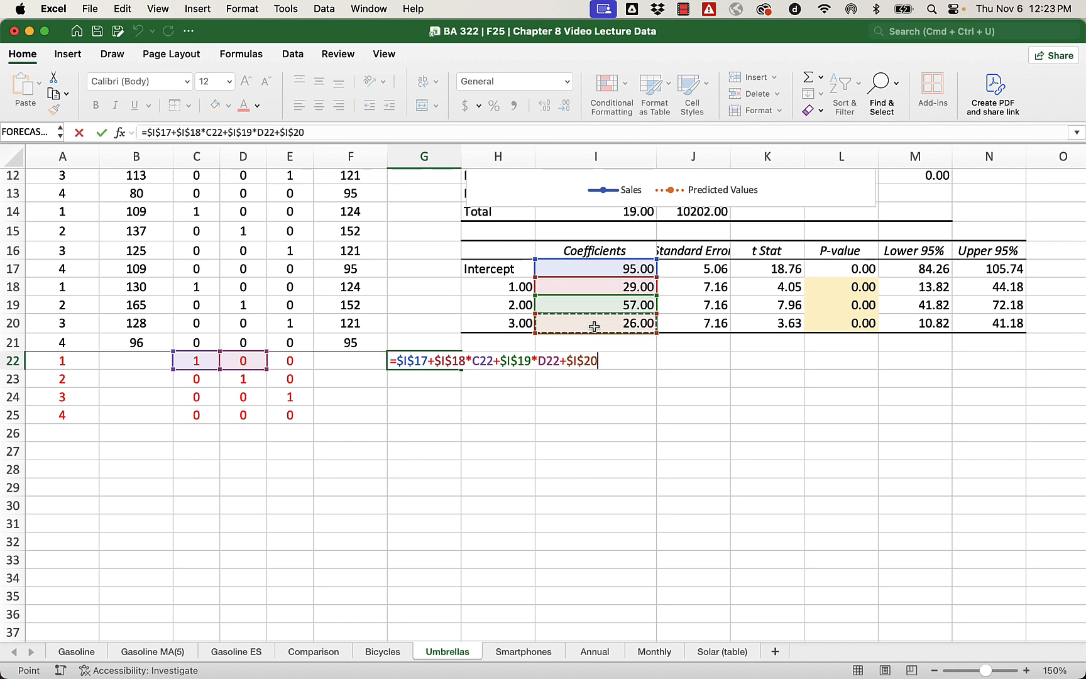
text(*)
click(286, 362)
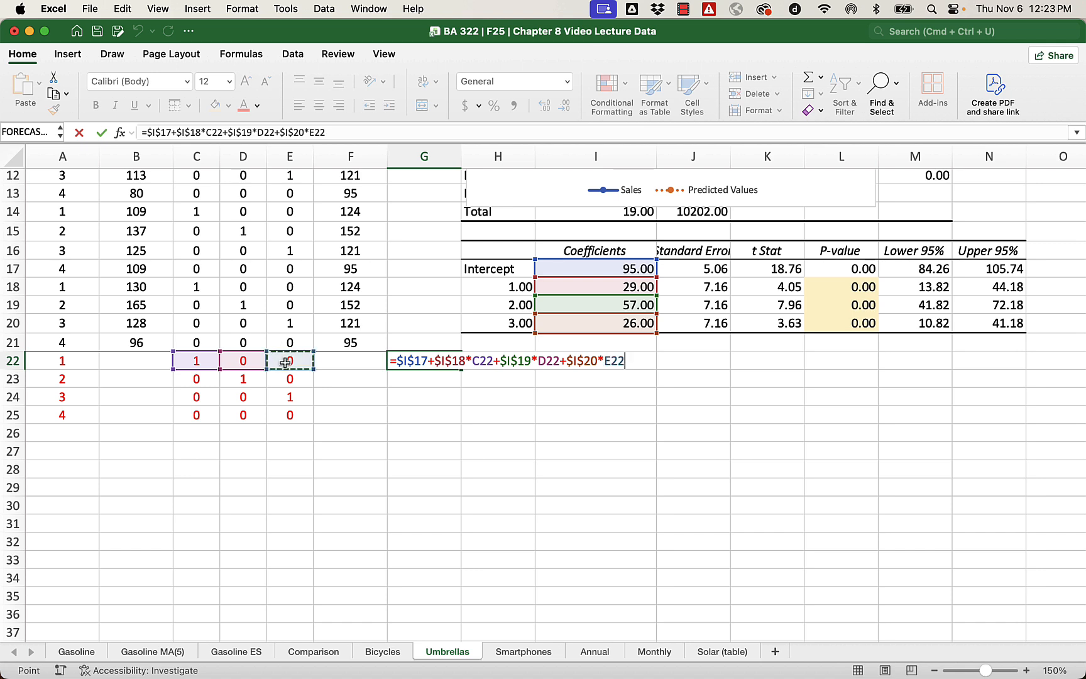
key(Return)
Fill the G22 forecast formula down through G25.
click(420, 358)
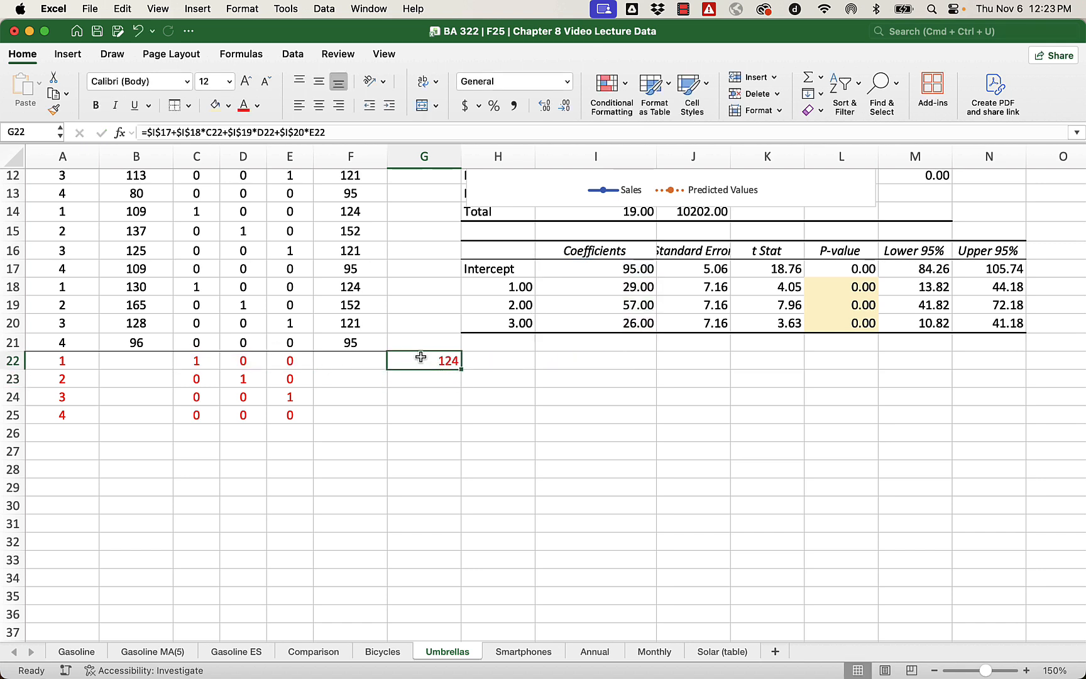
drag(461, 369, 458, 421)
click(514, 432)
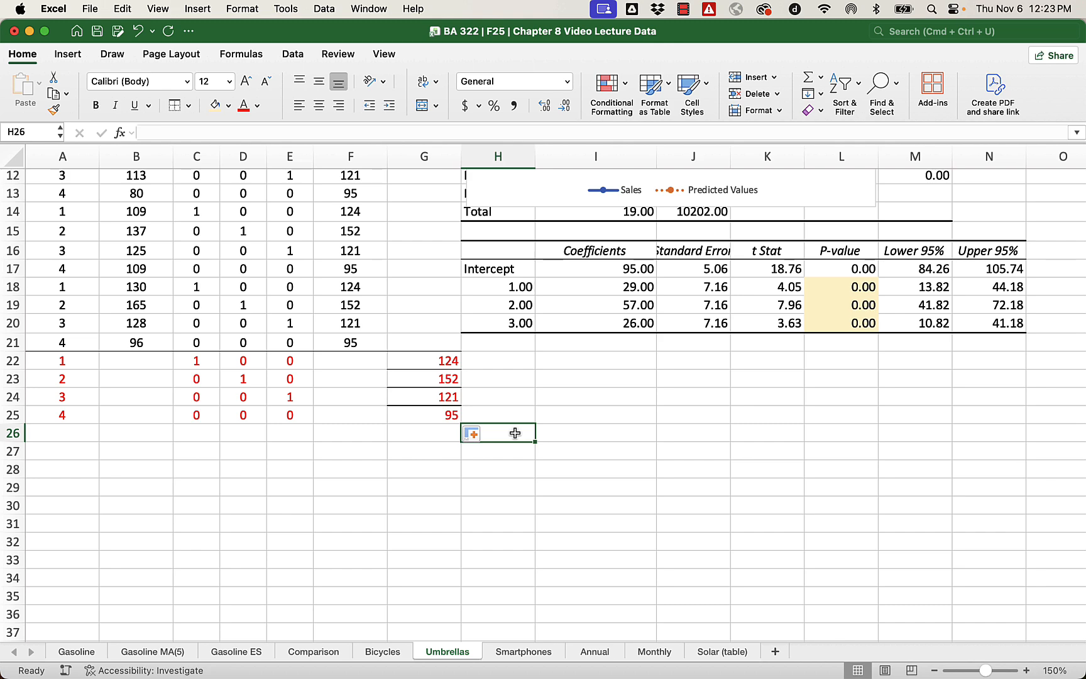
Add a third data series named Forecast to the Quarterly Umbrella Sales chart.
scroll(514, 432, up, 8)
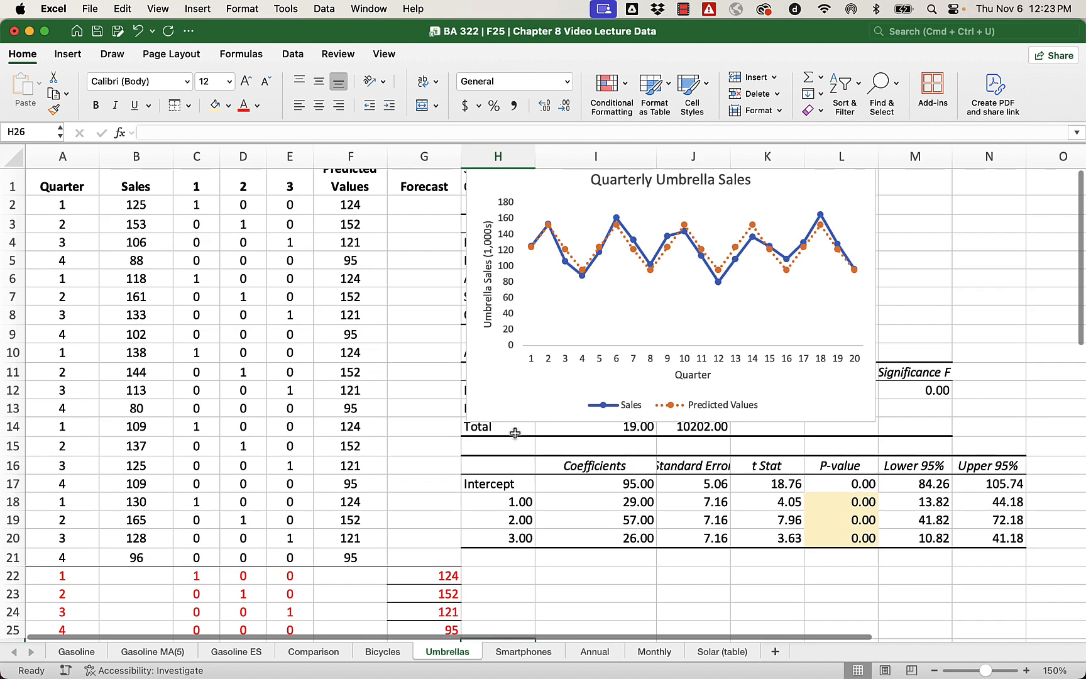
right_click(594, 298)
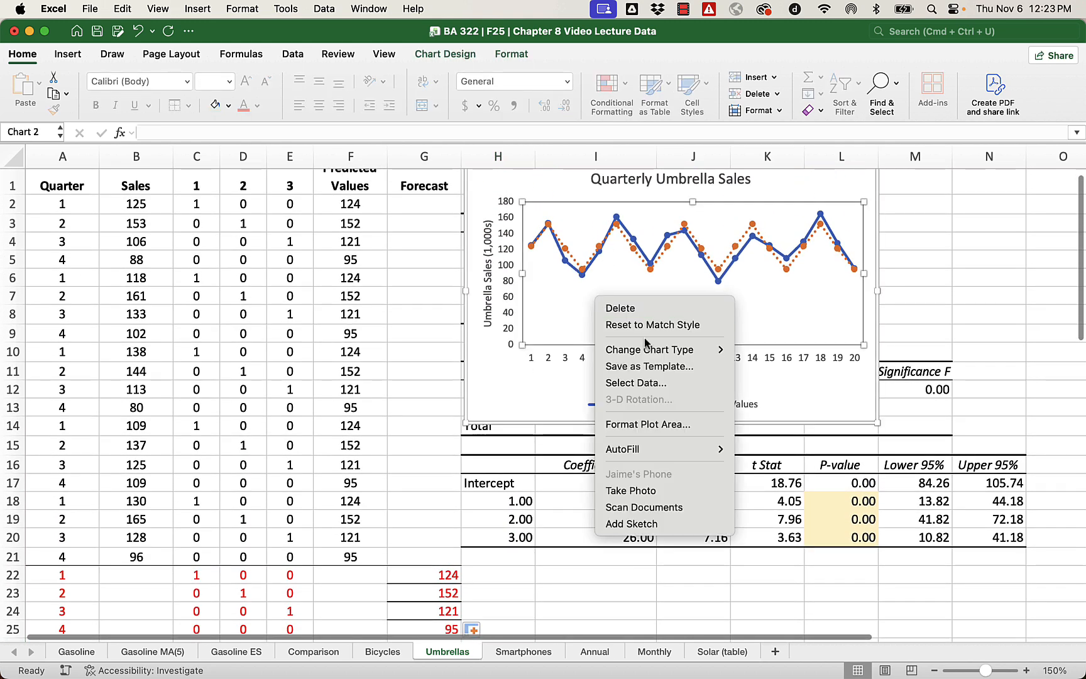
click(654, 383)
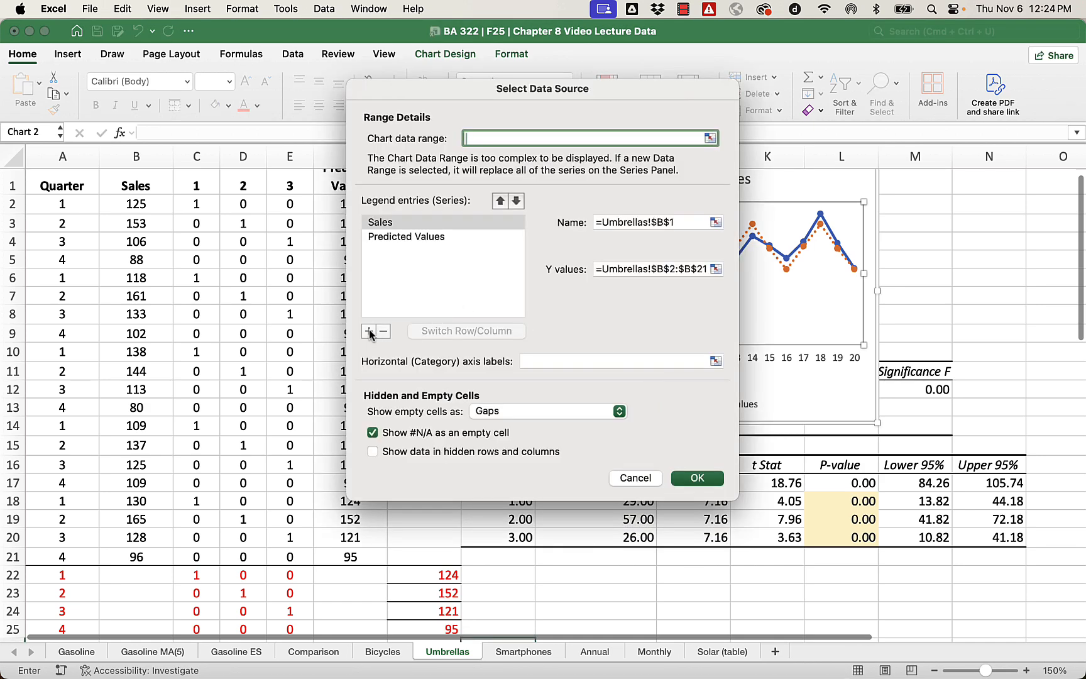
click(373, 331)
click(628, 219)
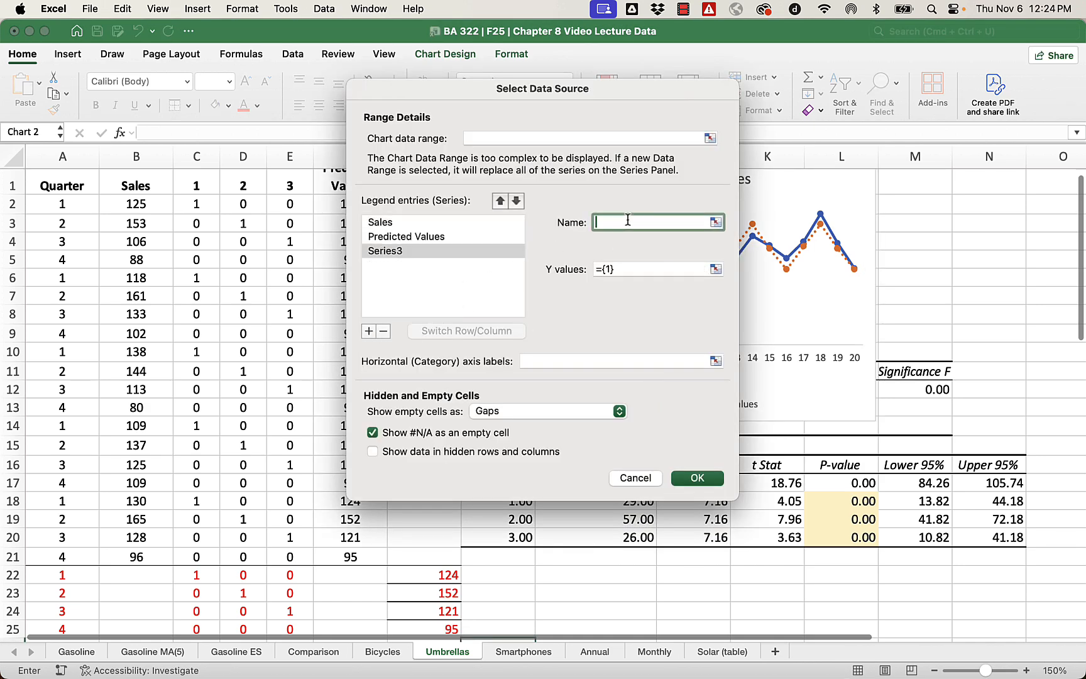
text(Forecast)
key(Tab)
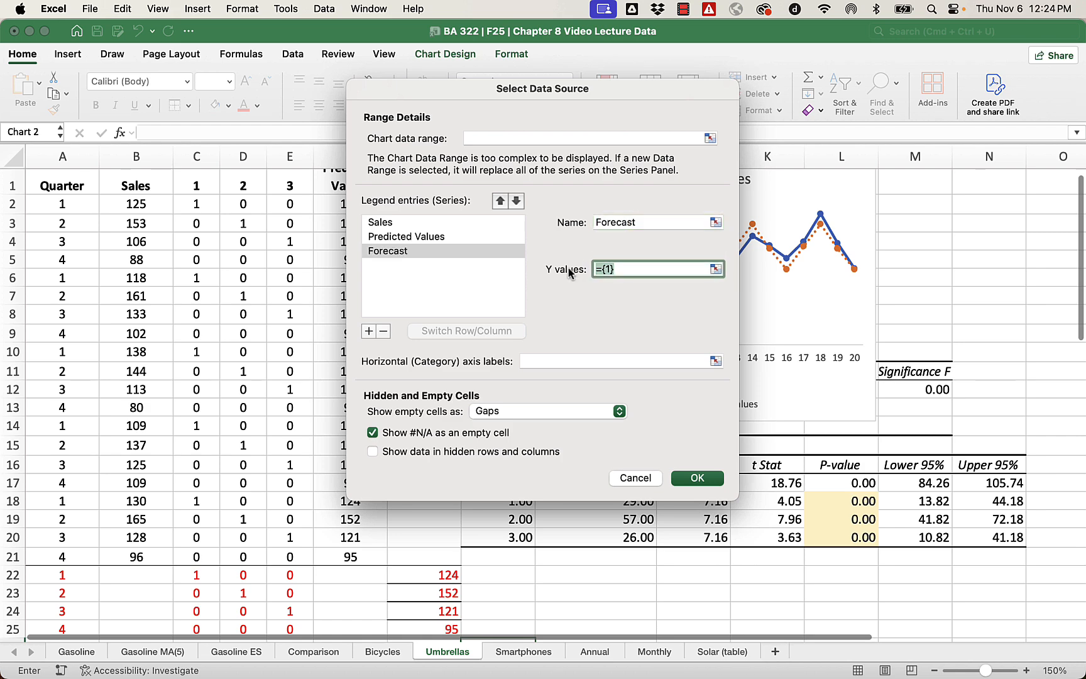
Set the Forecast series' Y values to Umbrellas!$G$2:$G$25 and apply the data source change to the chart.
key(BackSpace)
drag(426, 90, 660, 96)
drag(427, 200, 426, 200)
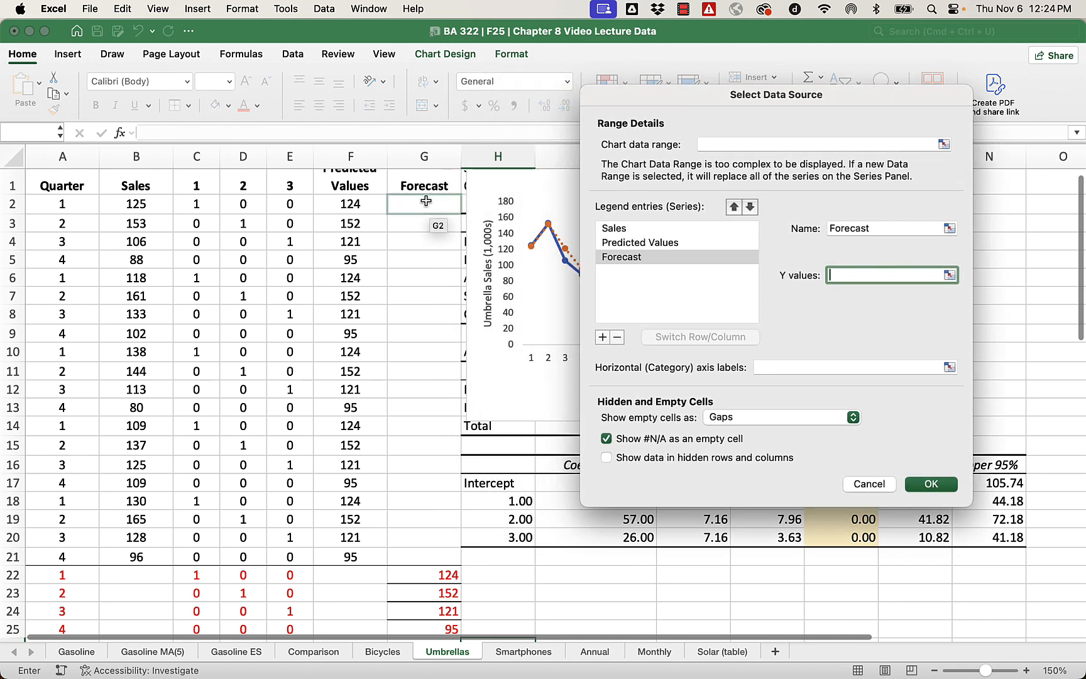
drag(426, 201, 430, 571)
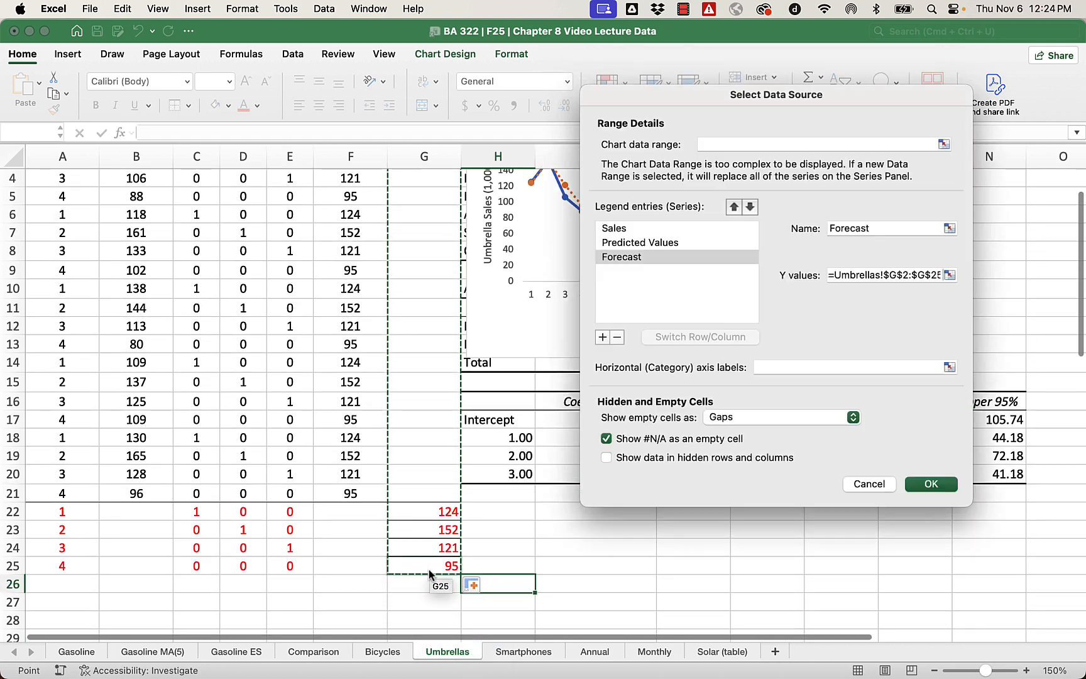
scroll(328, 445, up, 3)
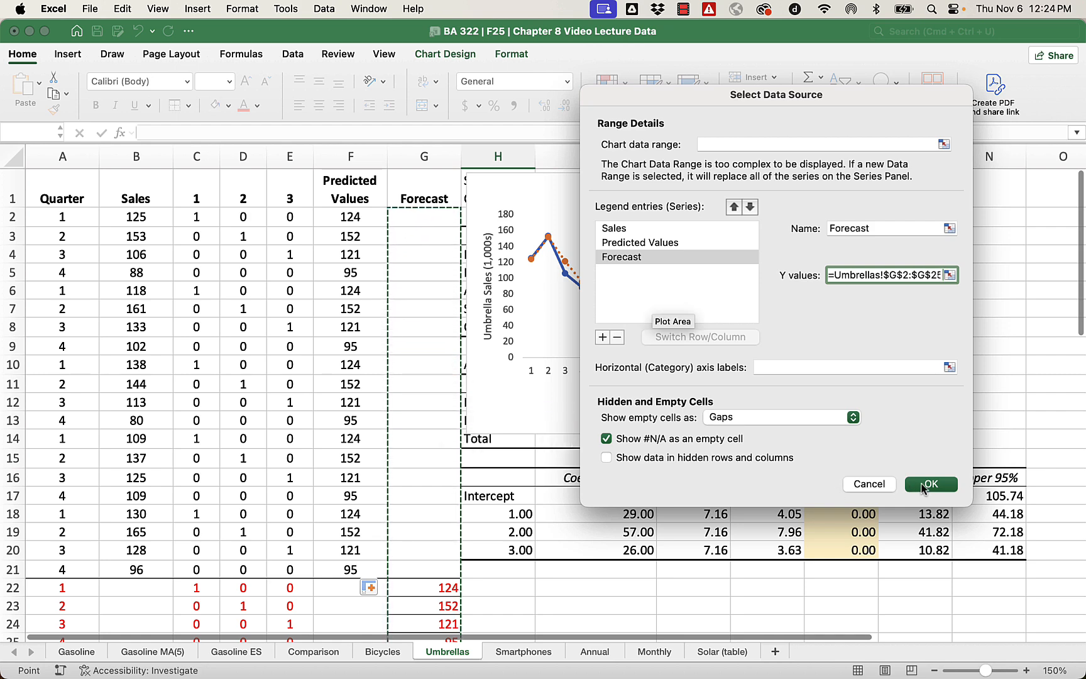
click(927, 485)
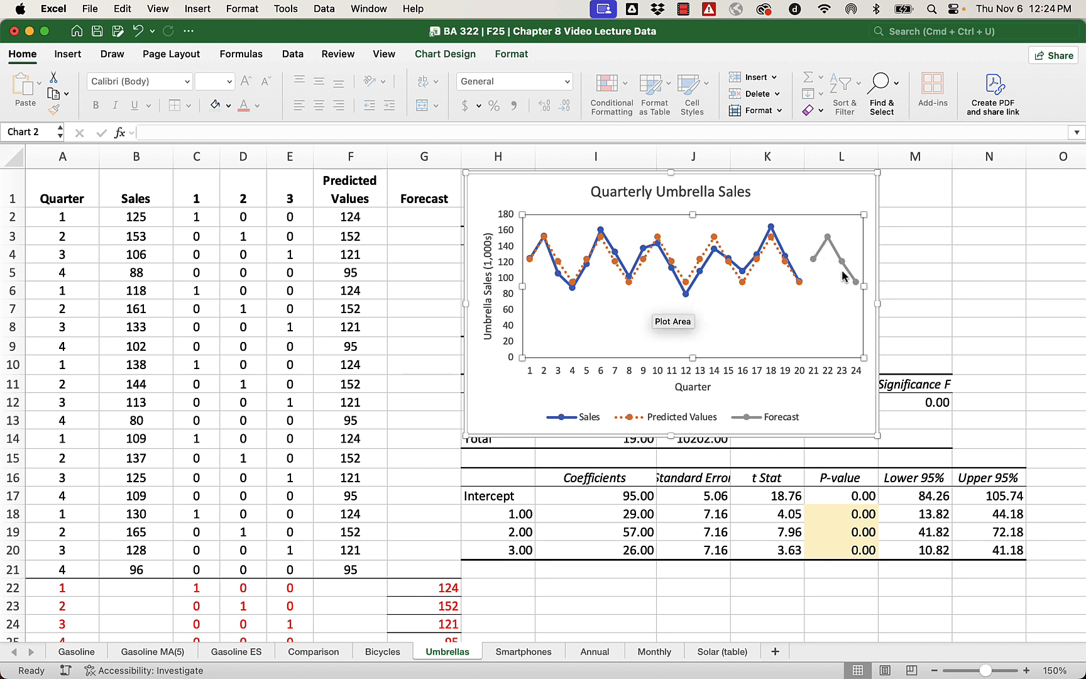
mouse_move(856, 283)
mouse_move(815, 260)
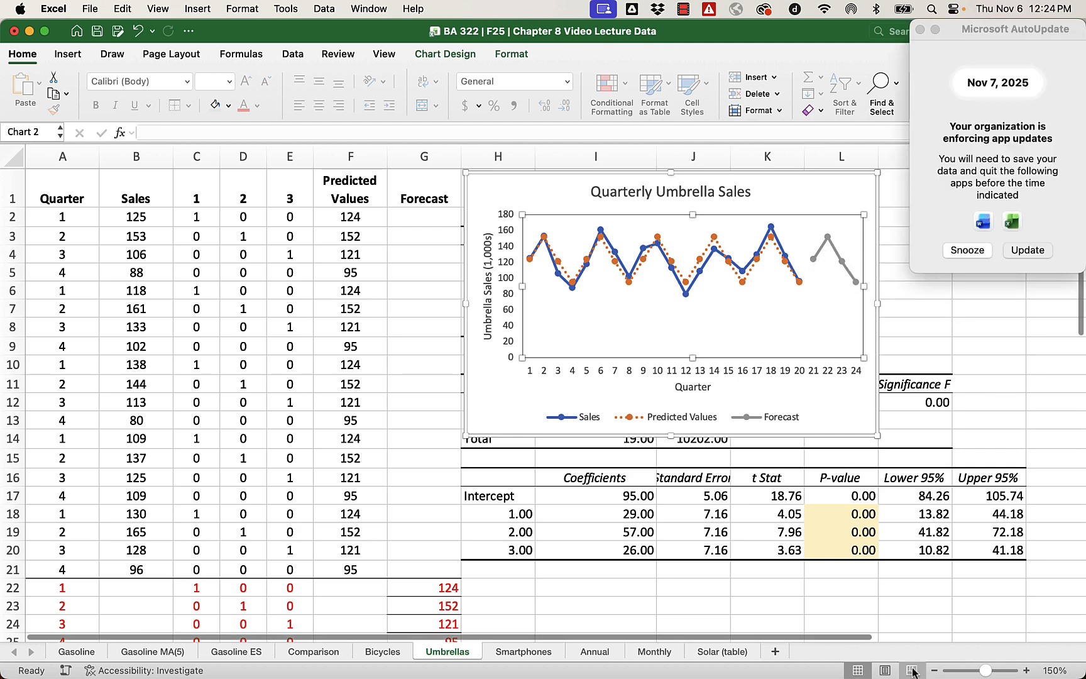
Remove the borders from forecast cells G22:G25 and give the range a single top border.
click(934, 671)
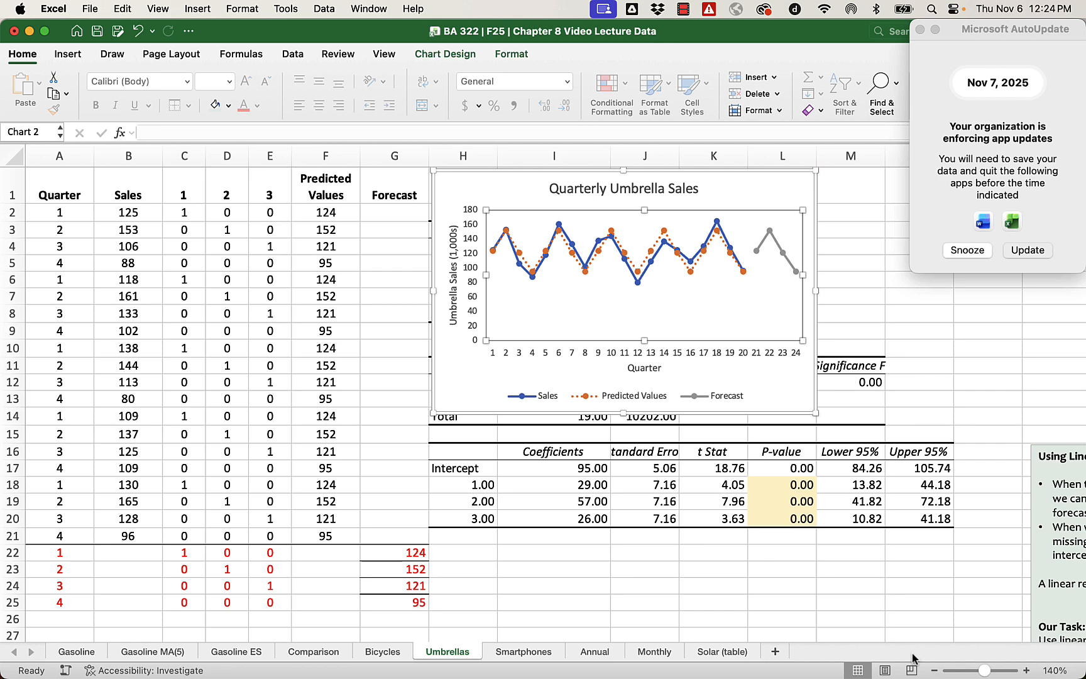
click(403, 556)
drag(403, 556, 406, 602)
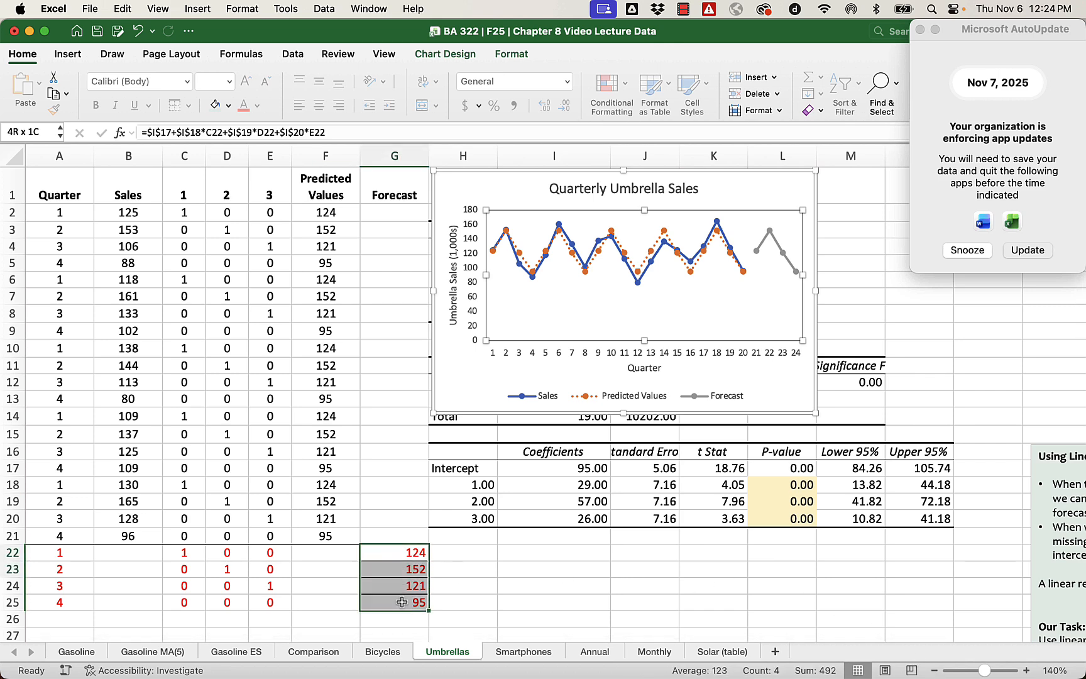
click(186, 106)
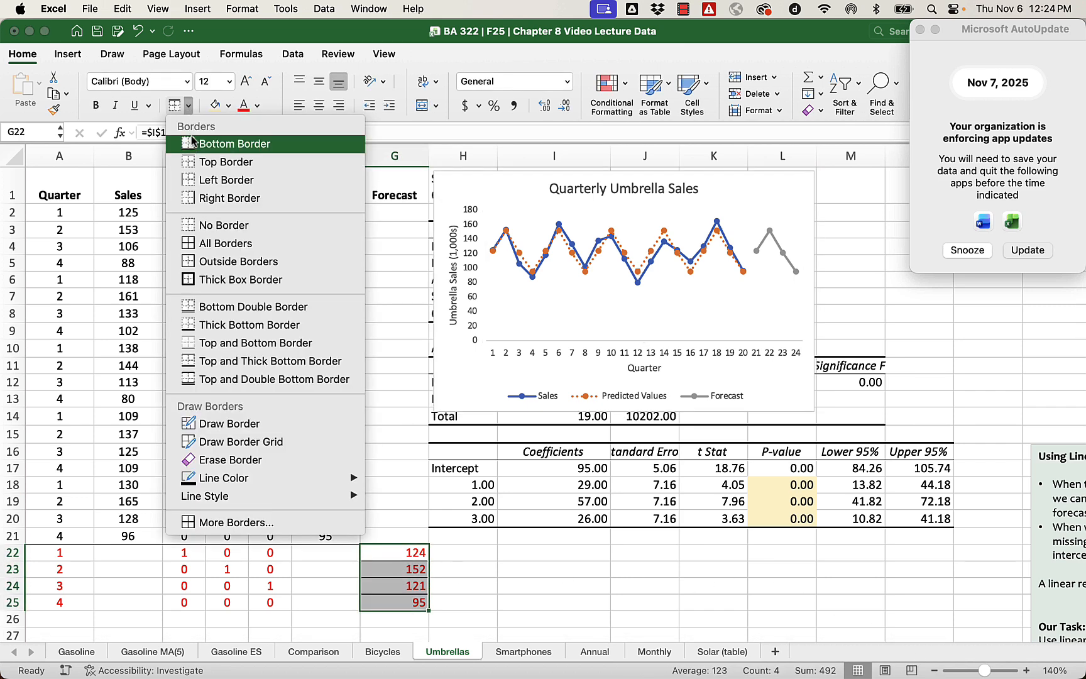
click(211, 221)
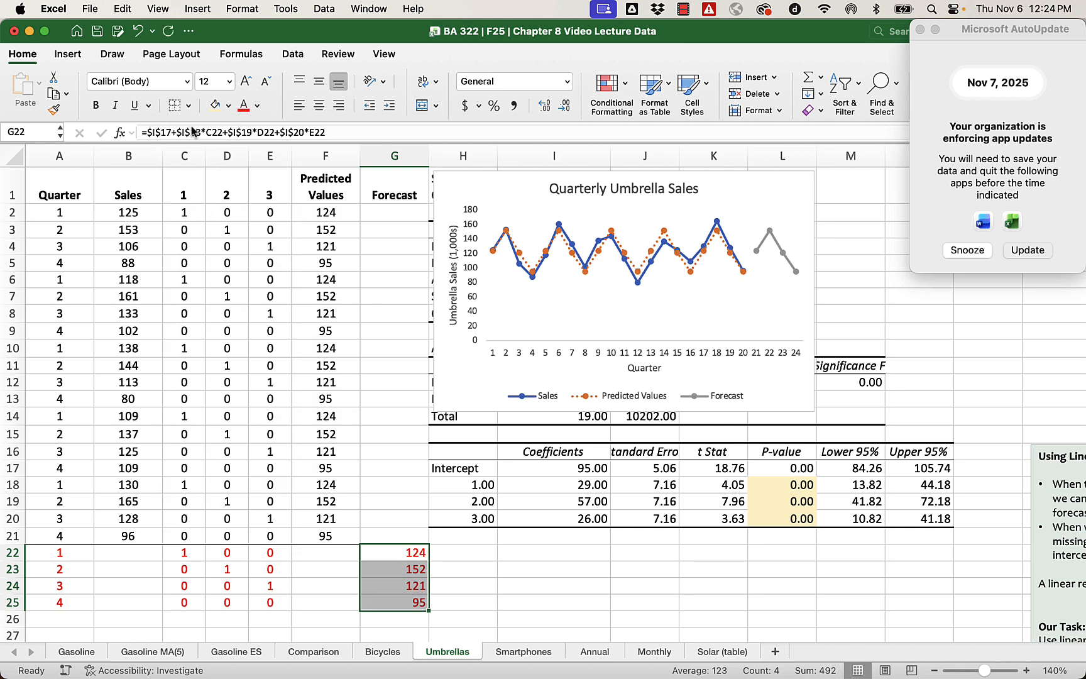
click(191, 106)
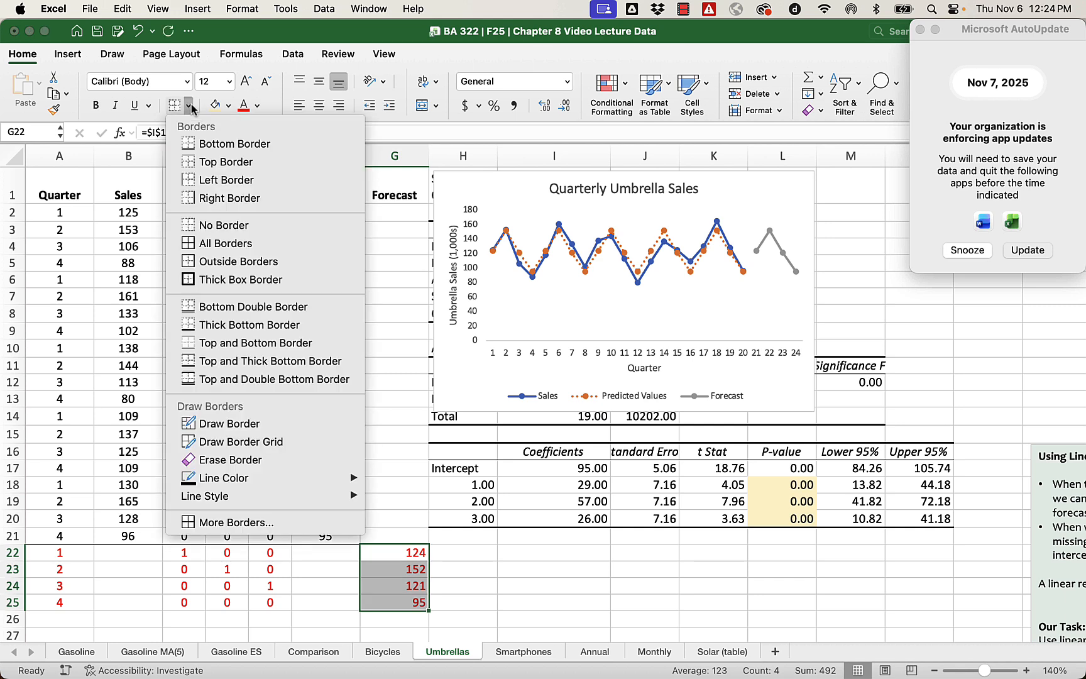
click(209, 162)
click(516, 552)
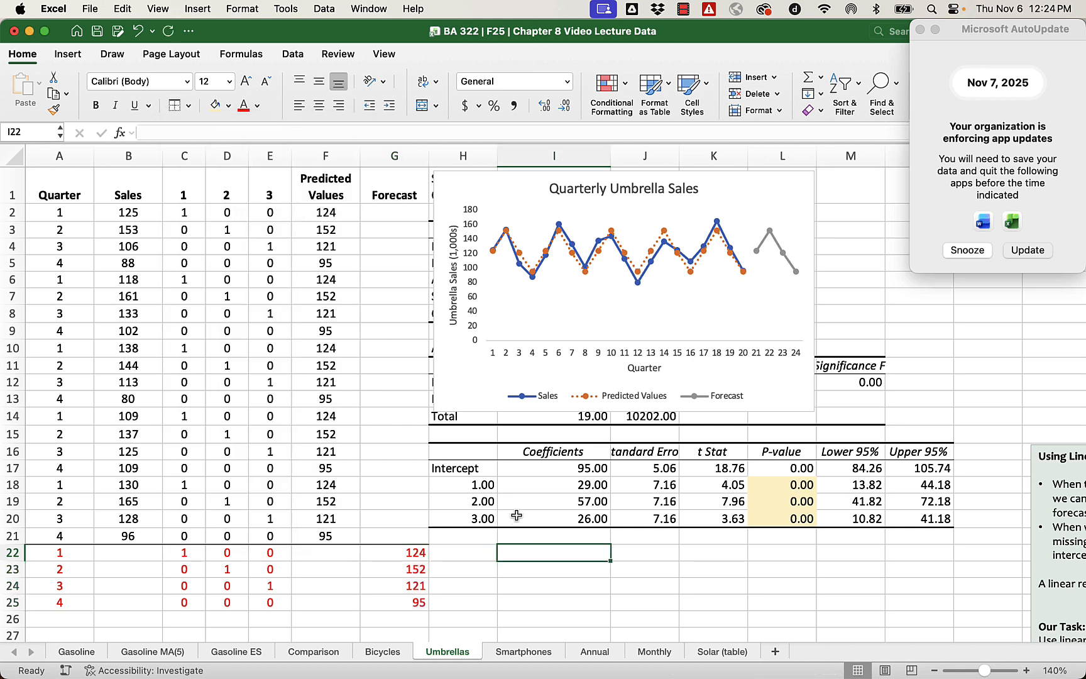
Center the contents of the Forecast column G.
click(391, 155)
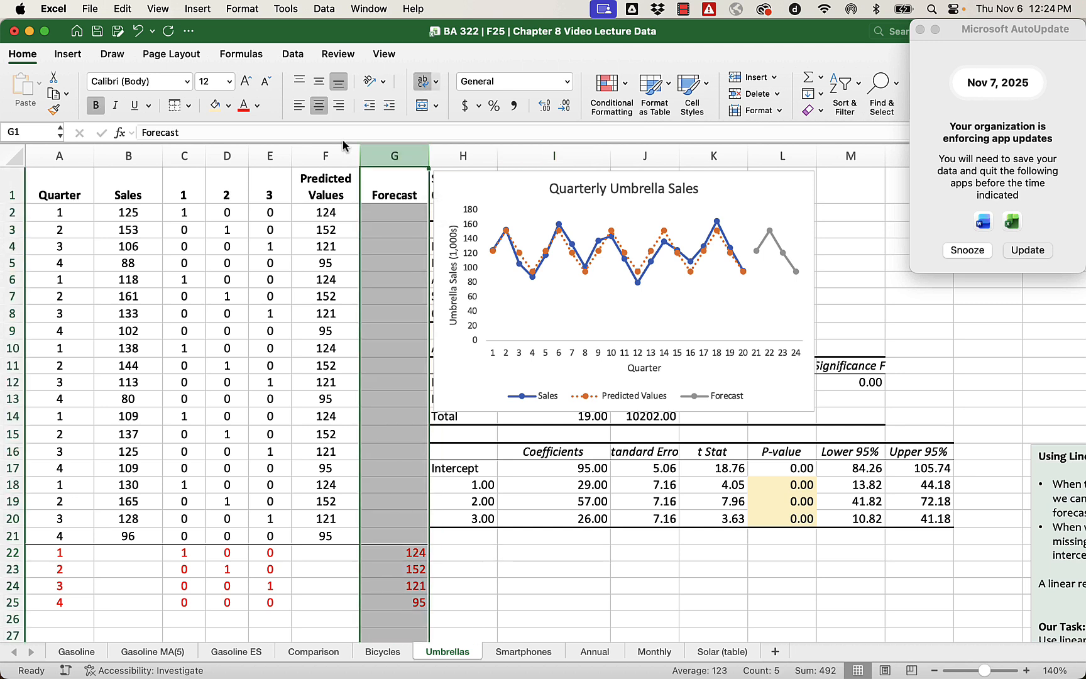
click(318, 107)
click(420, 323)
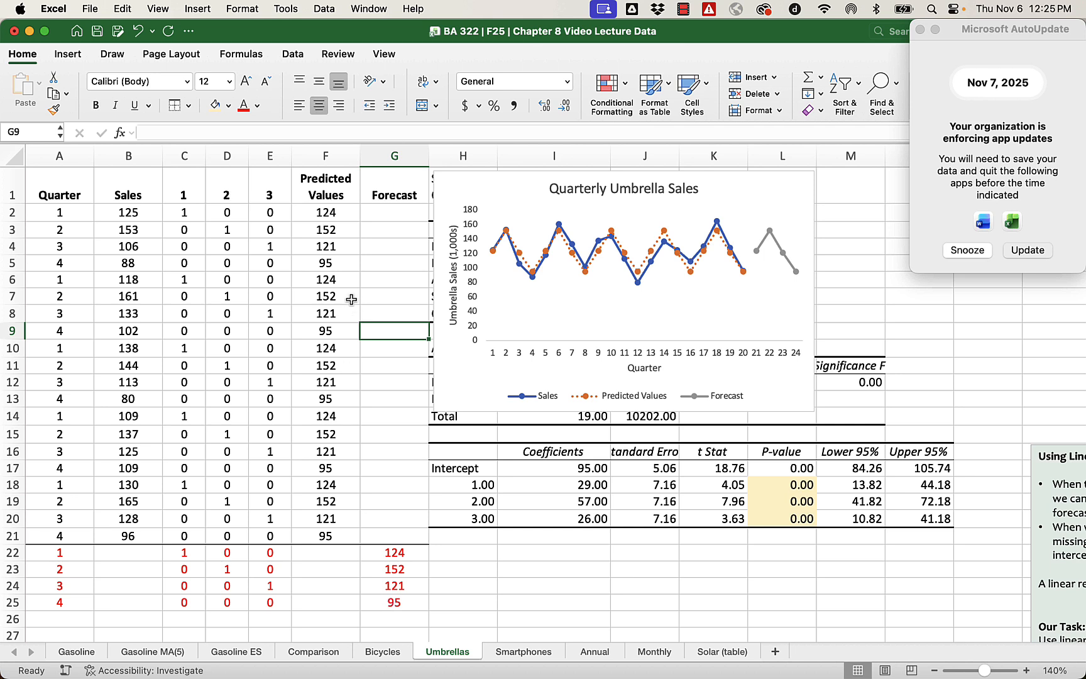
Compare the repeating four-quarter pattern in the predicted values and forecasts, and examine the dummy-variable coefficients in I18:I20.
drag(324, 212, 324, 261)
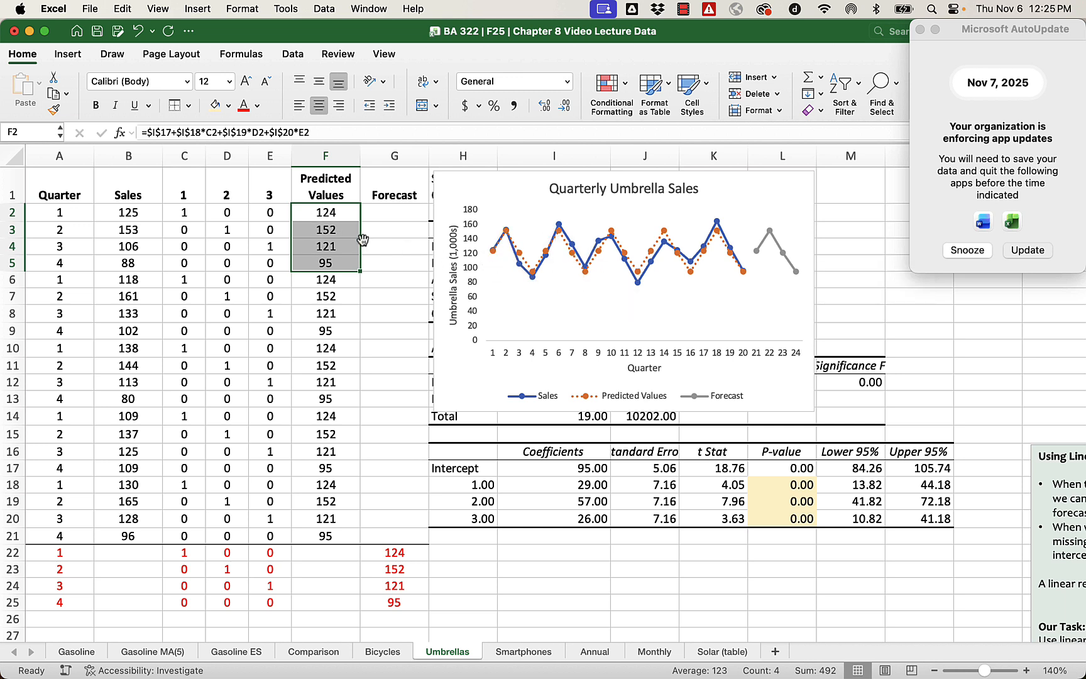
click(338, 215)
drag(338, 214, 338, 263)
drag(328, 279, 330, 331)
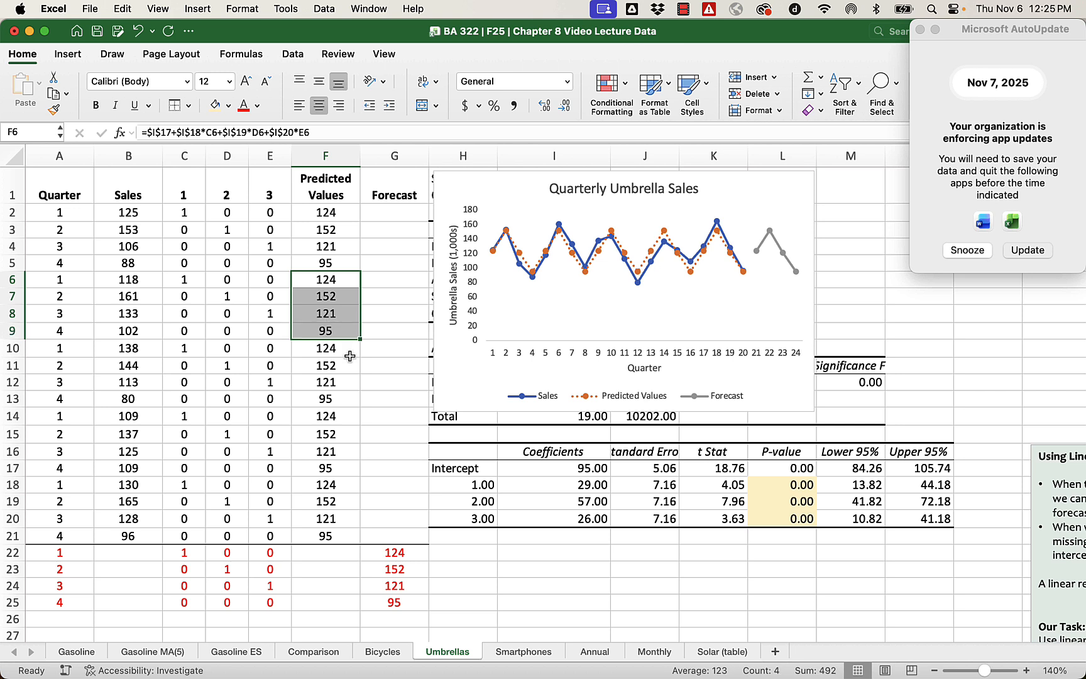
drag(381, 553, 389, 600)
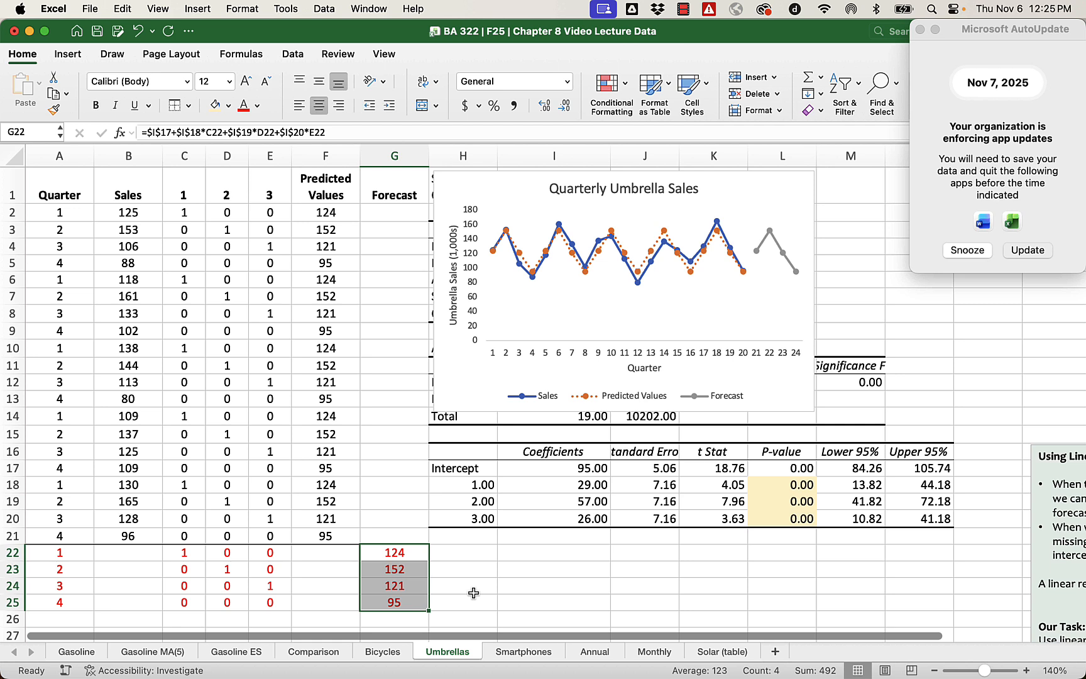
drag(482, 485, 483, 518)
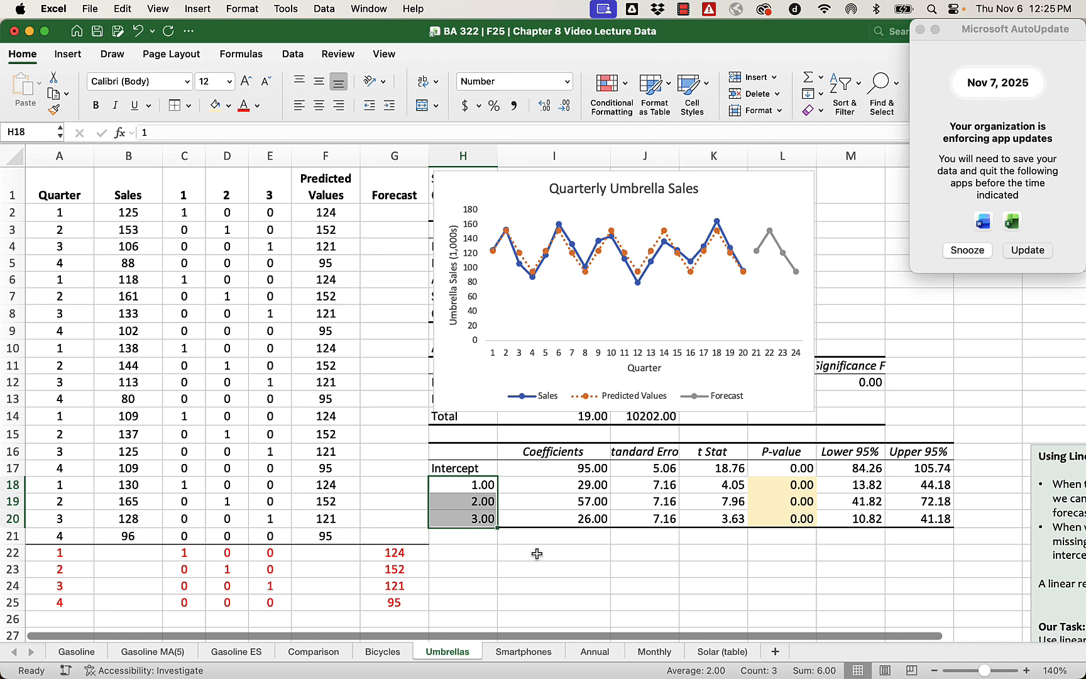
click(470, 489)
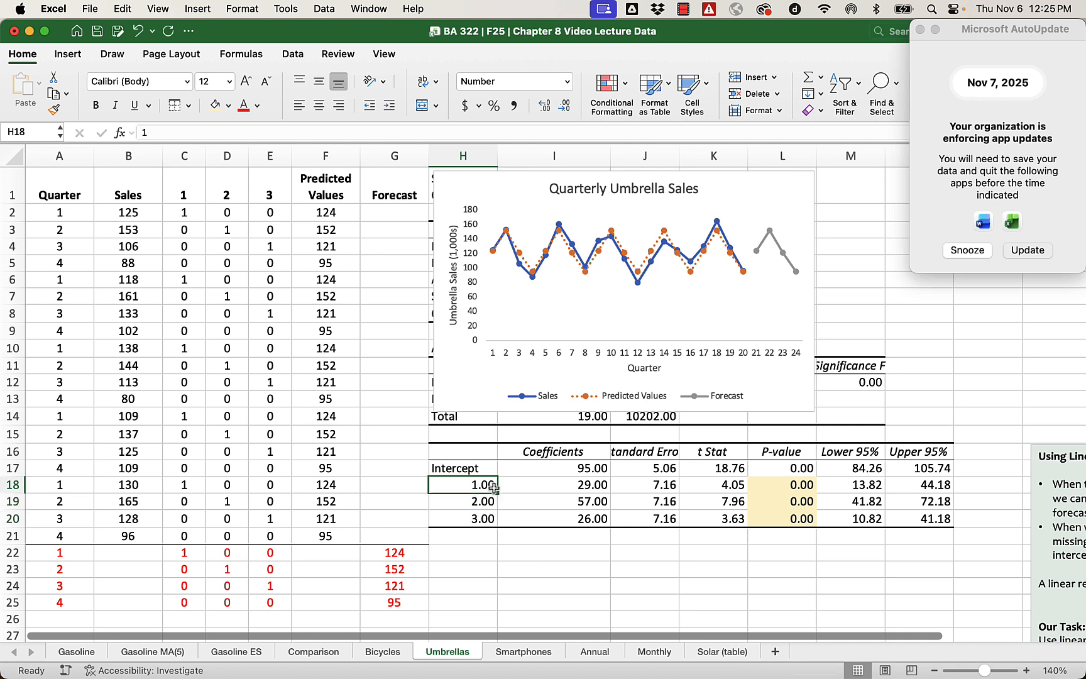
click(550, 486)
click(556, 502)
click(560, 519)
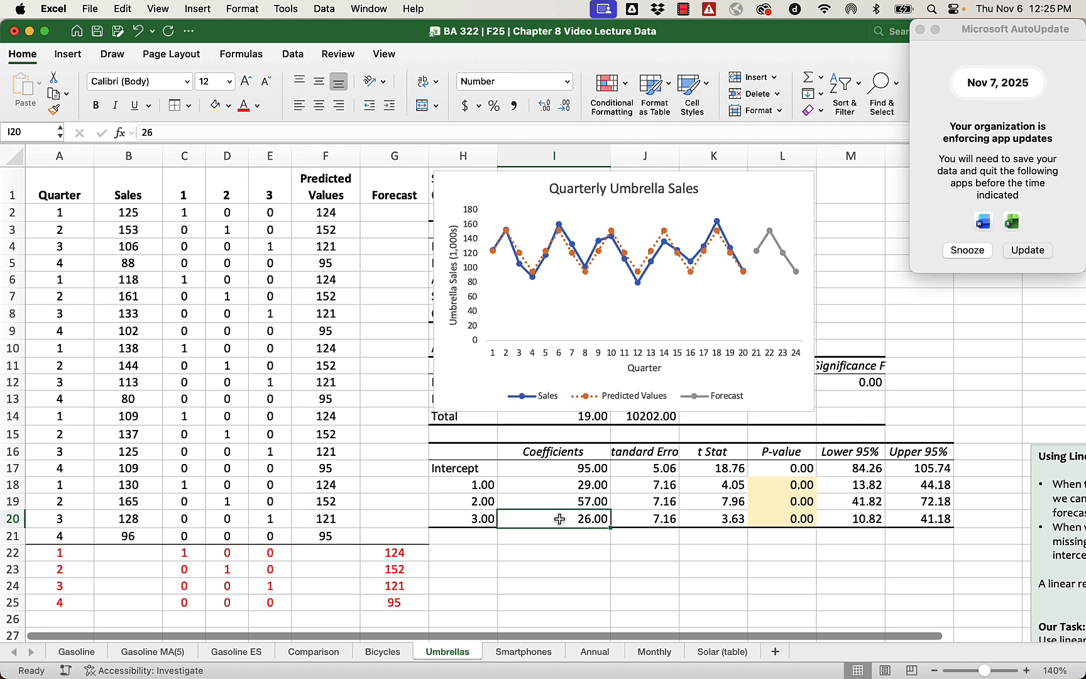
click(573, 488)
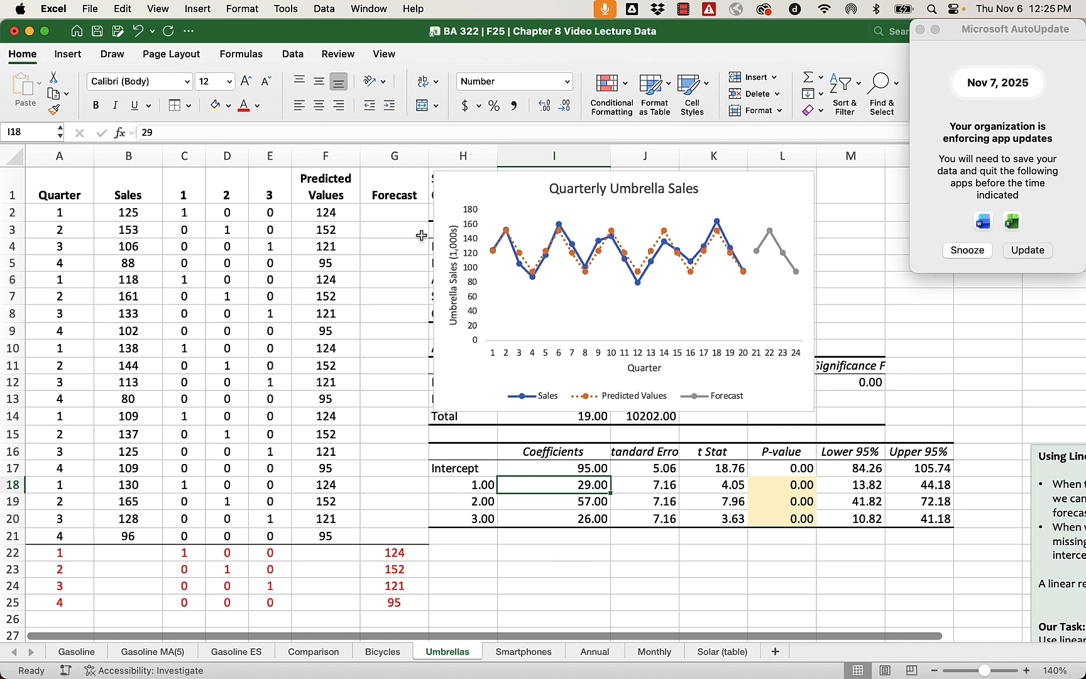
Replace the predicted-value formula in F2 with the intercept plus the quarter 1 coefficient, =I17+I18.
click(342, 217)
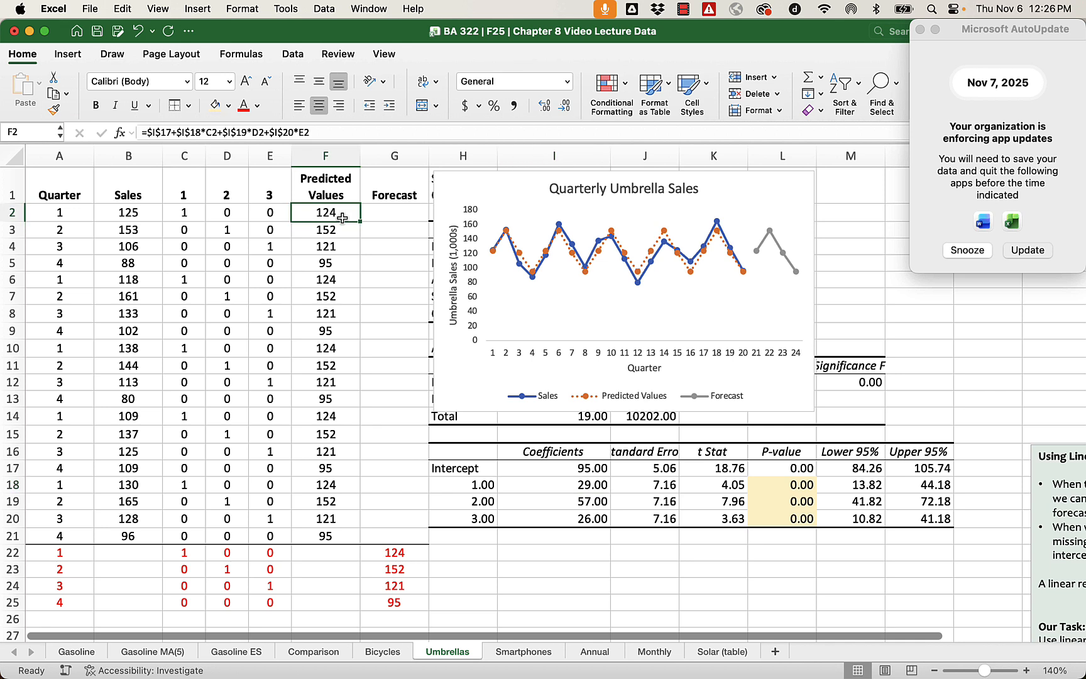
text(=)
click(601, 468)
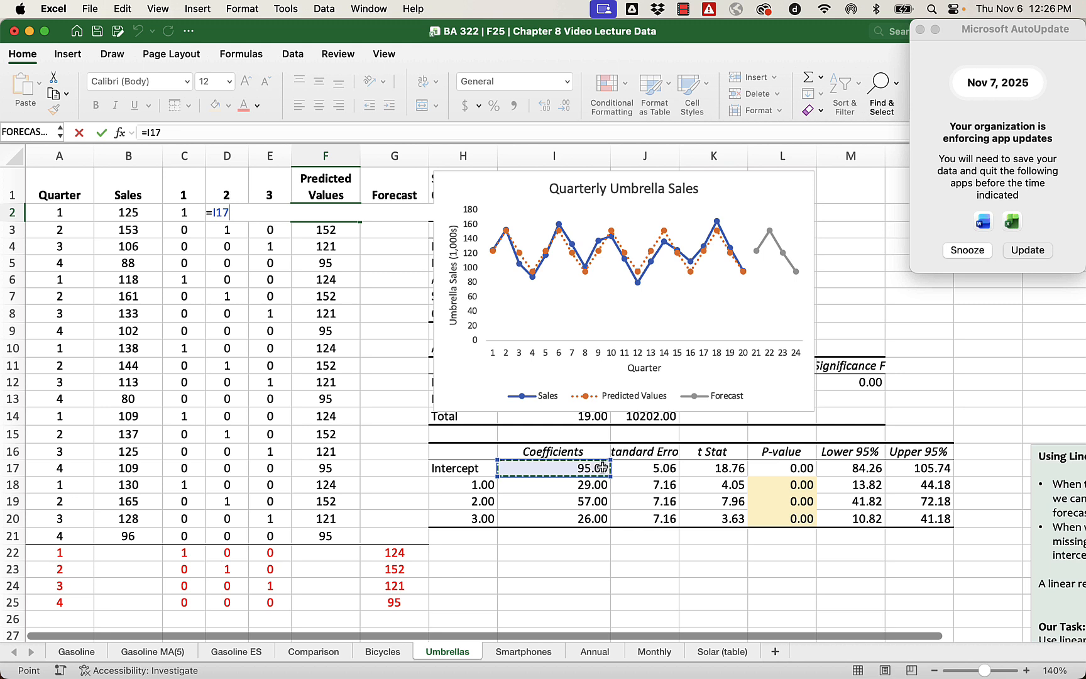
text(+)
click(600, 485)
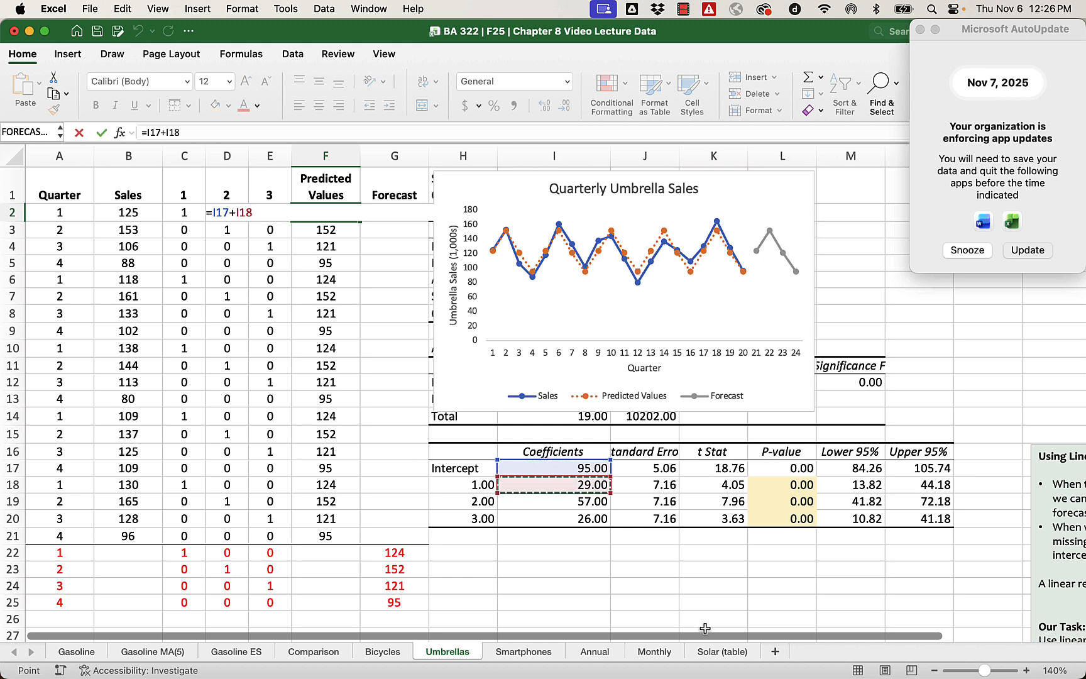
key(Return)
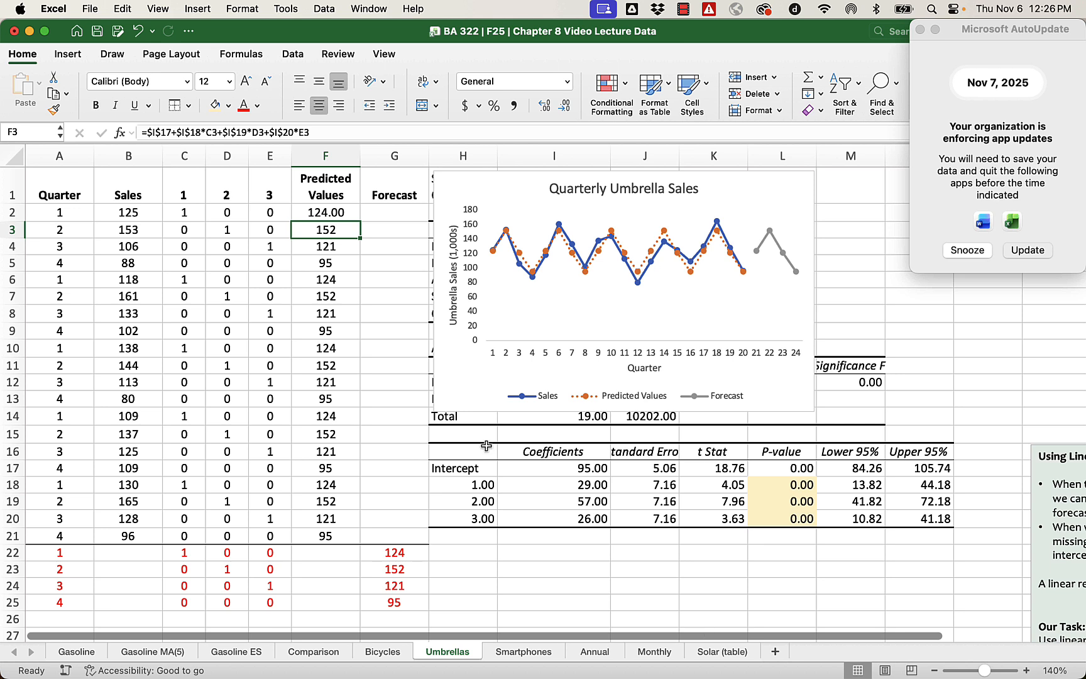
Replace the predicted-value formula in F3 with the intercept plus the quarter 2 coefficient, =I17+I19.
click(571, 504)
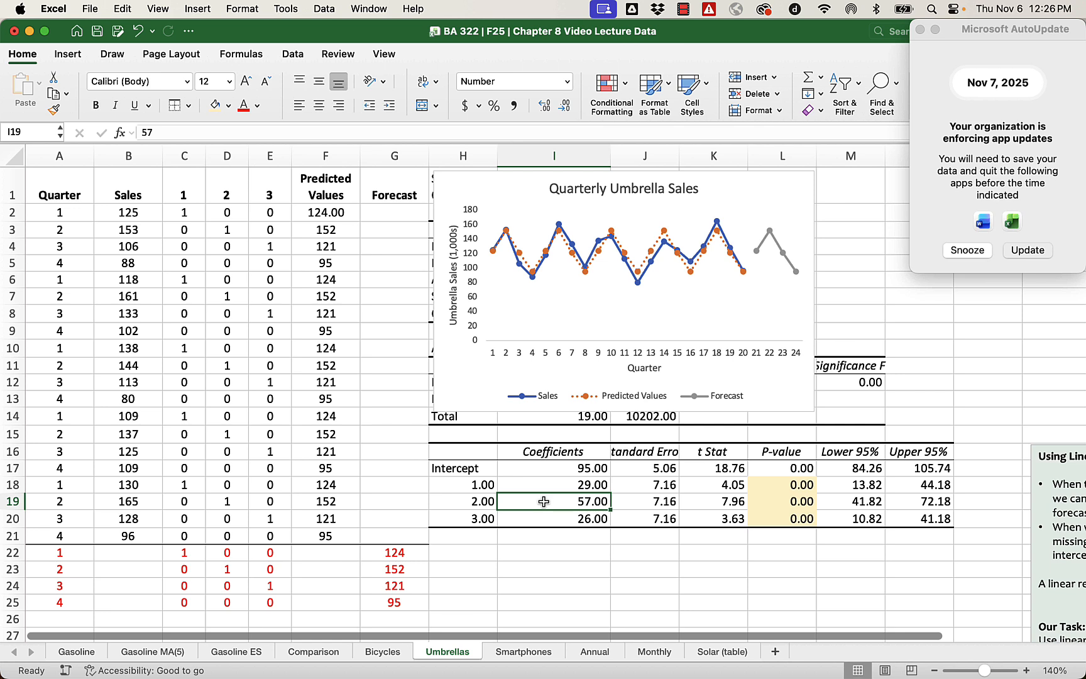
click(299, 227)
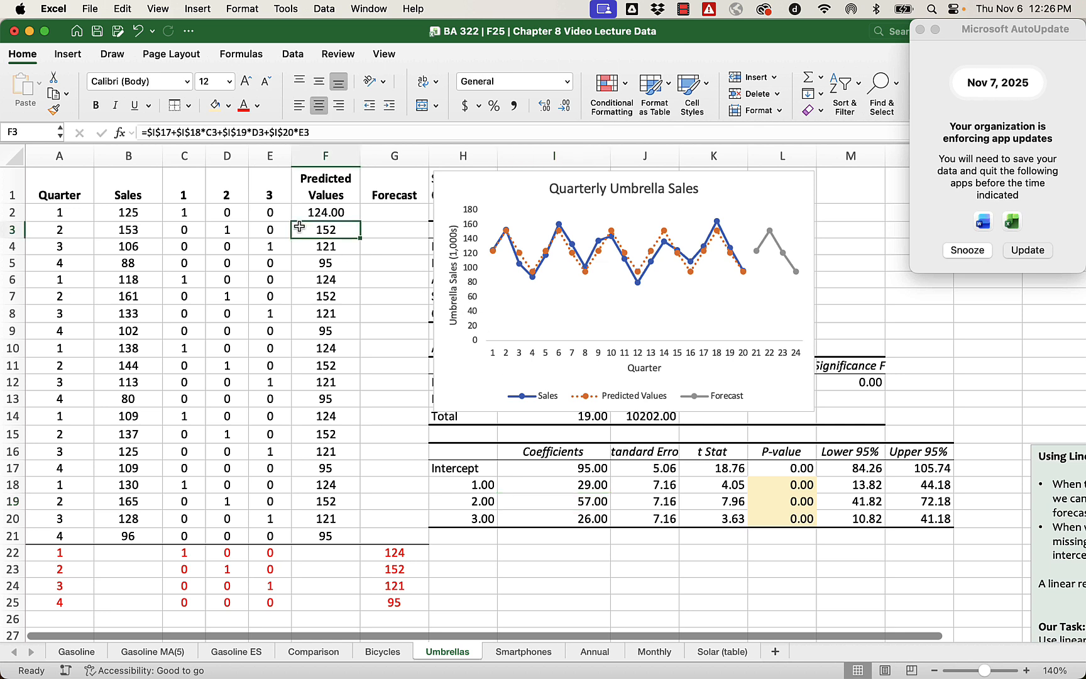
text(=)
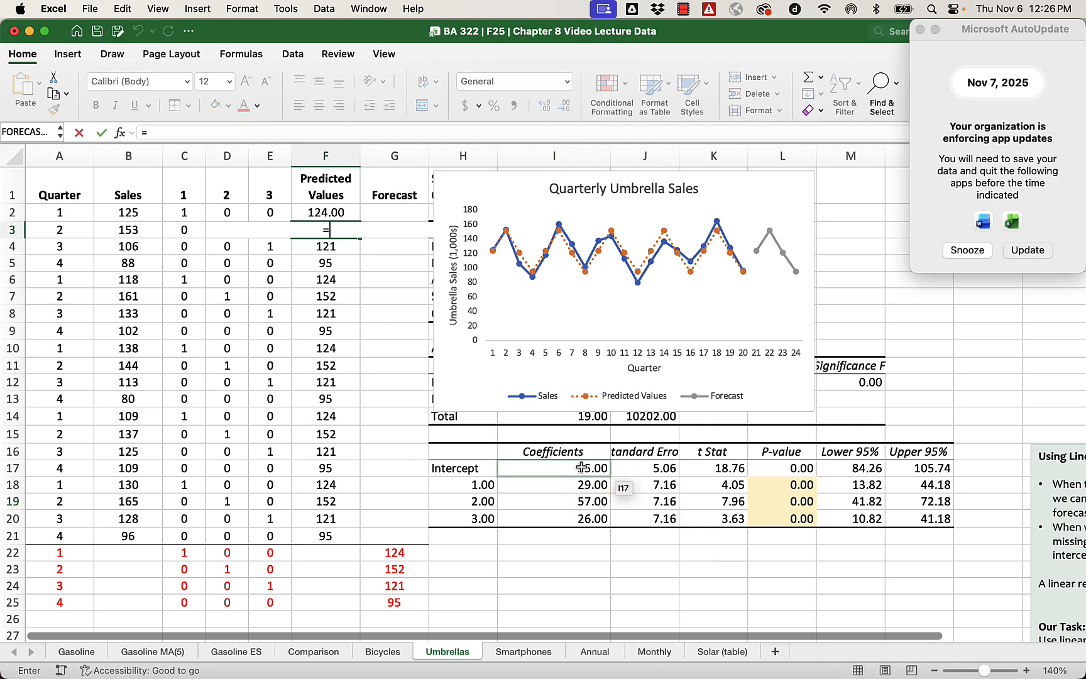
click(582, 468)
text(+)
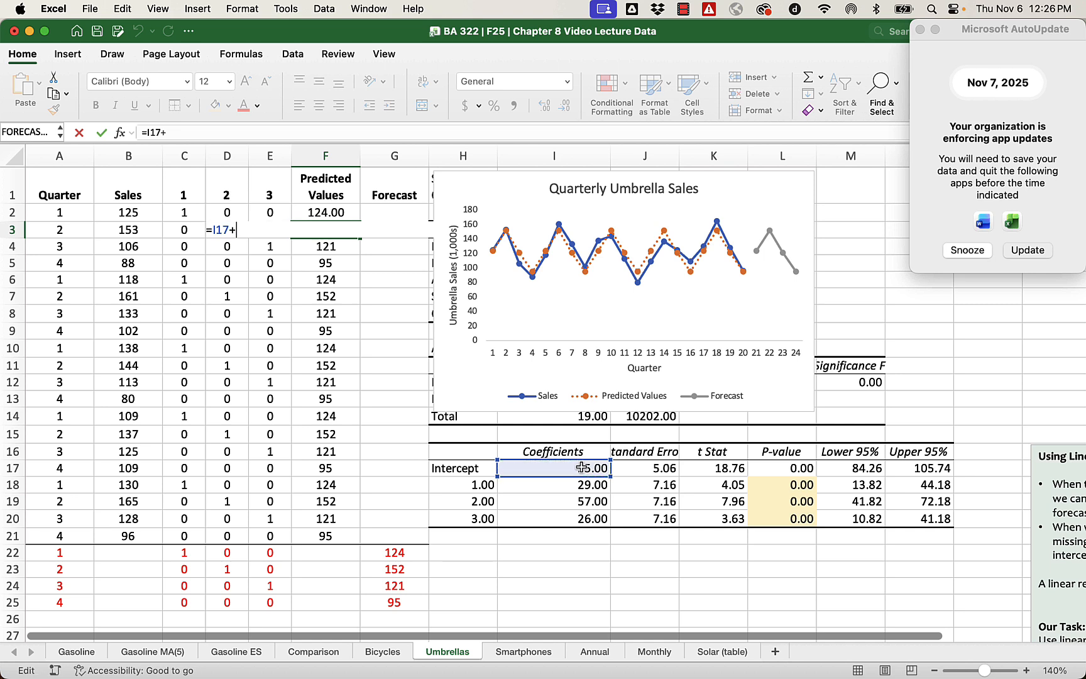
click(576, 502)
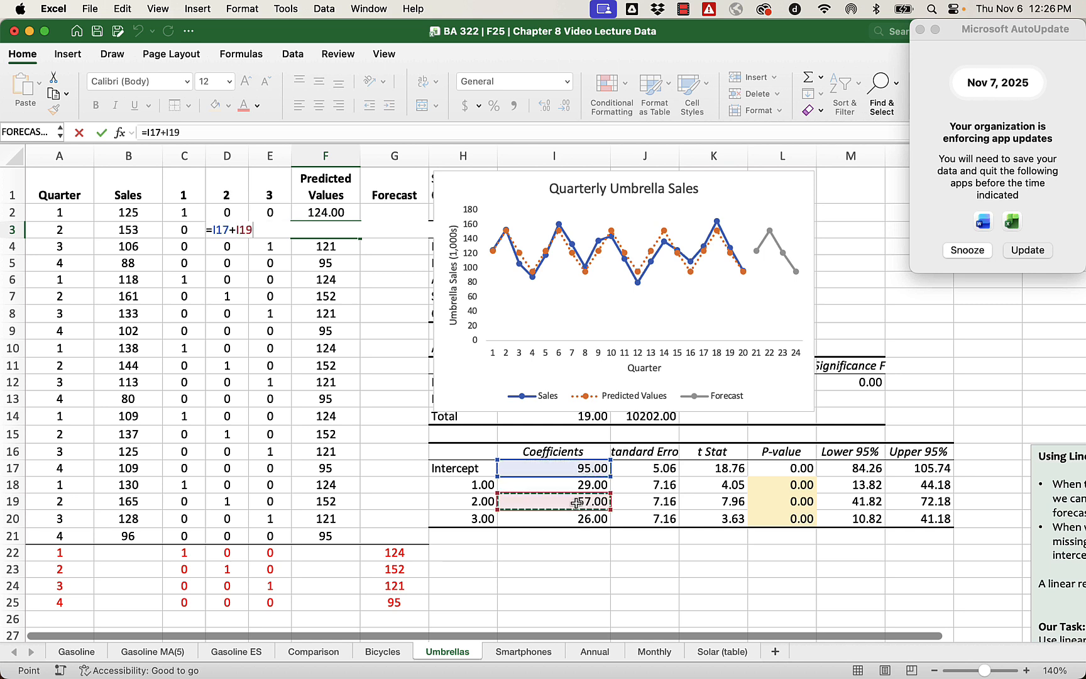
key(Return)
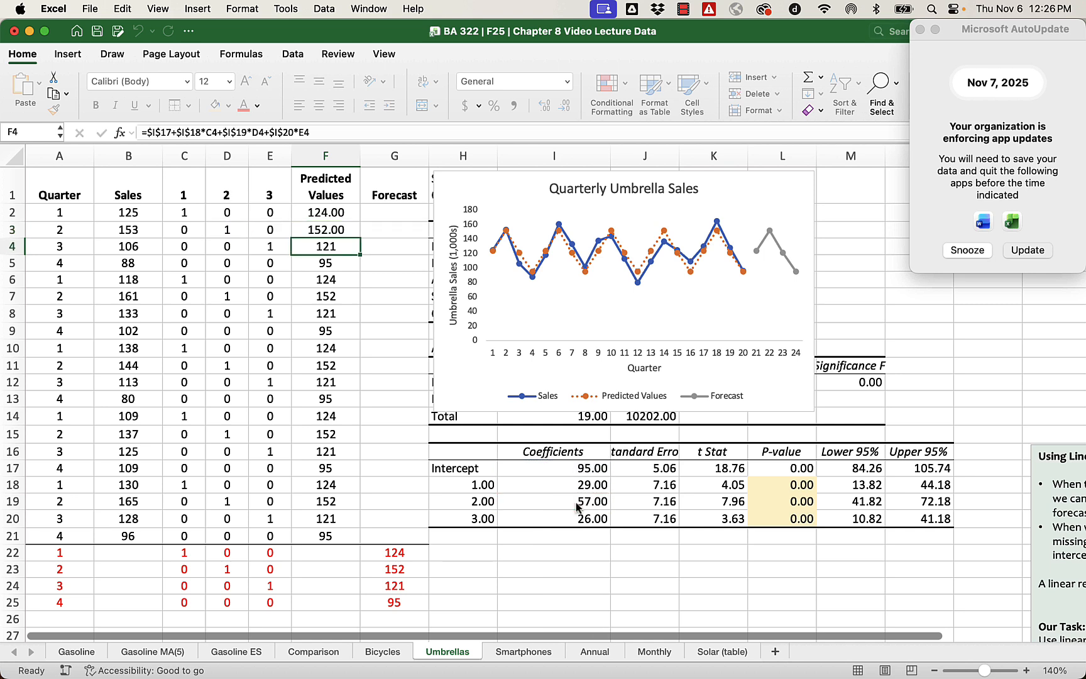
Review the linear regression model with quarterly dummy variables in the notes box beside the regression output.
scroll(739, 368, down, 5)
scroll(739, 368, right, 3)
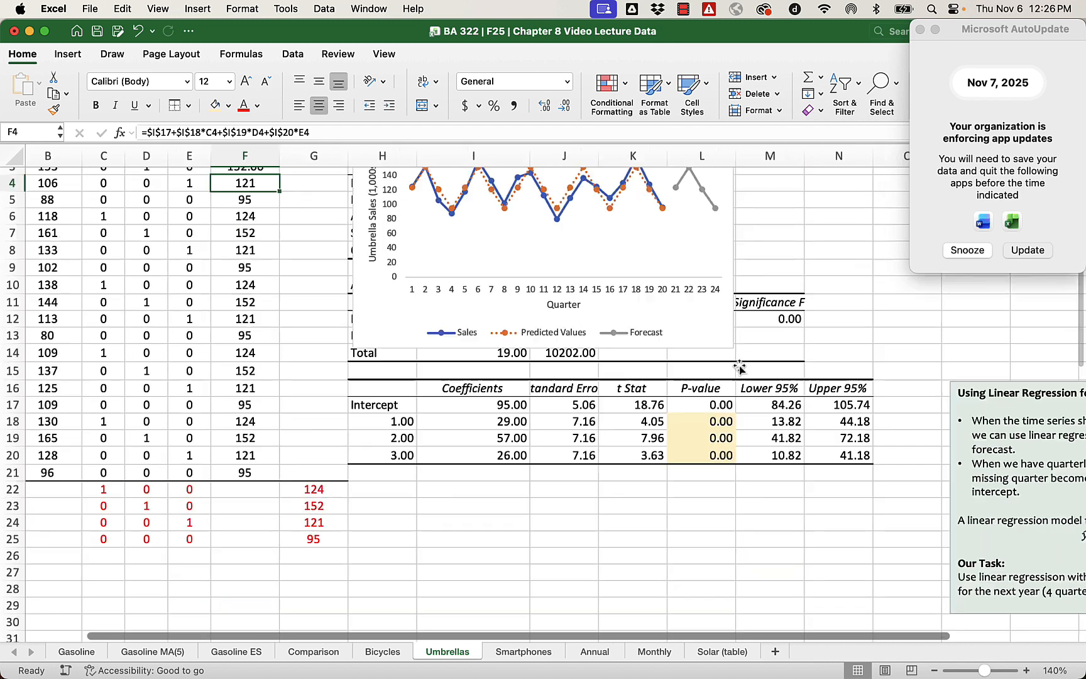
scroll(740, 368, down, 2)
scroll(739, 368, right, 3)
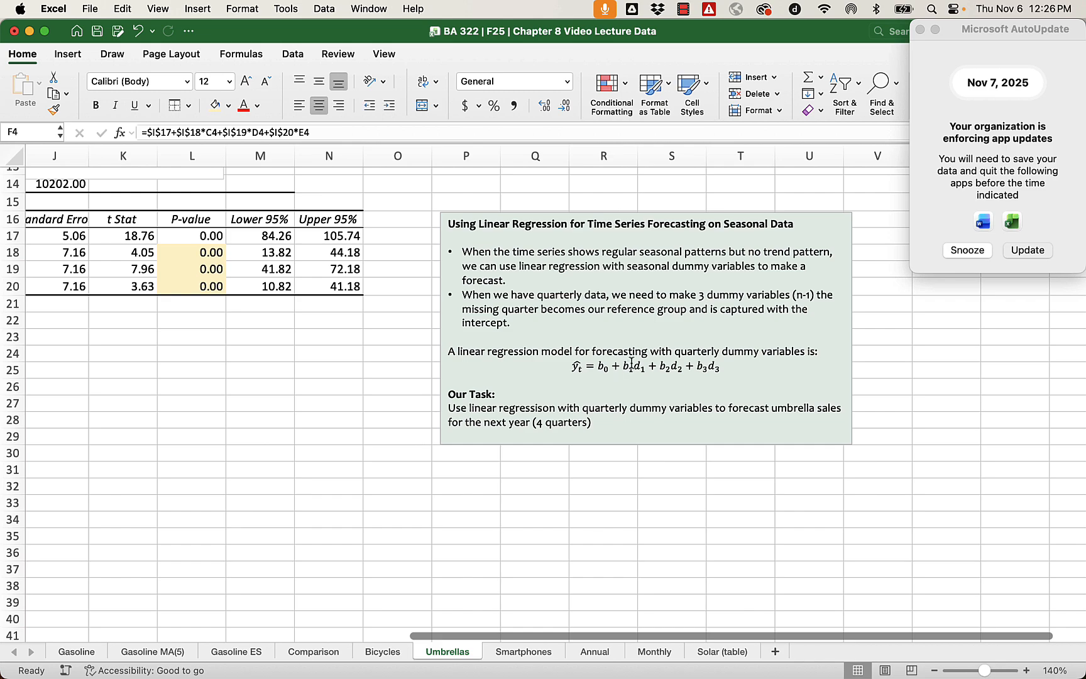
scroll(632, 364, left, 10)
scroll(632, 364, up, 5)
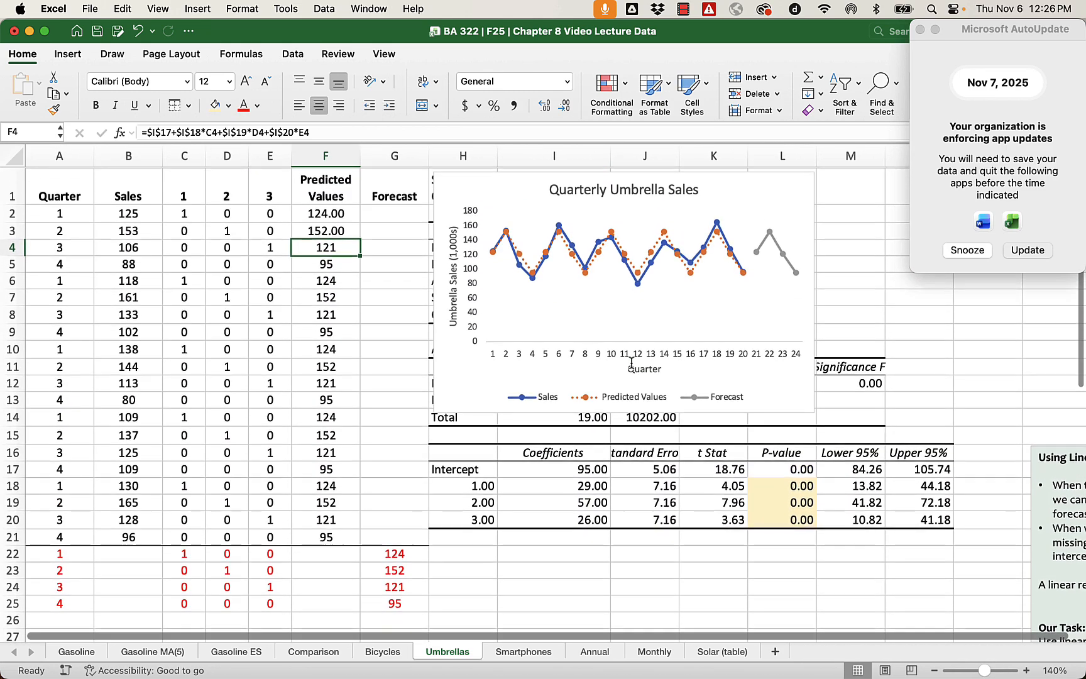
scroll(631, 363, down, 1)
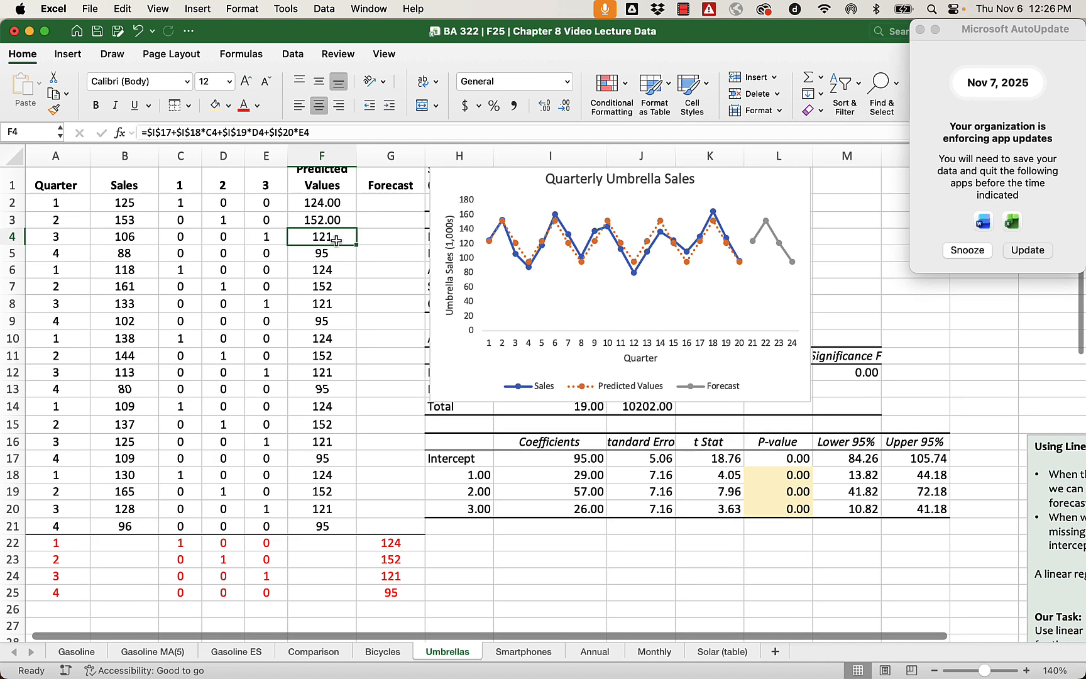
Replace the predicted-value formula in F4 with the intercept plus the quarter 3 coefficient, =I17+I20.
text(=)
click(548, 461)
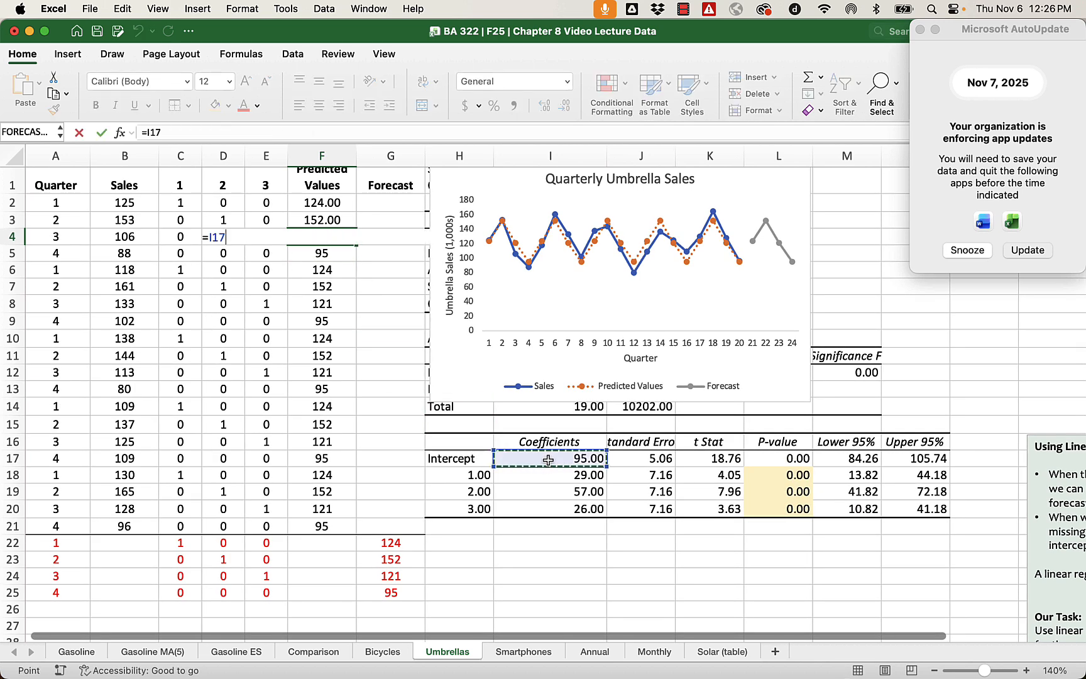
text(+)
click(587, 511)
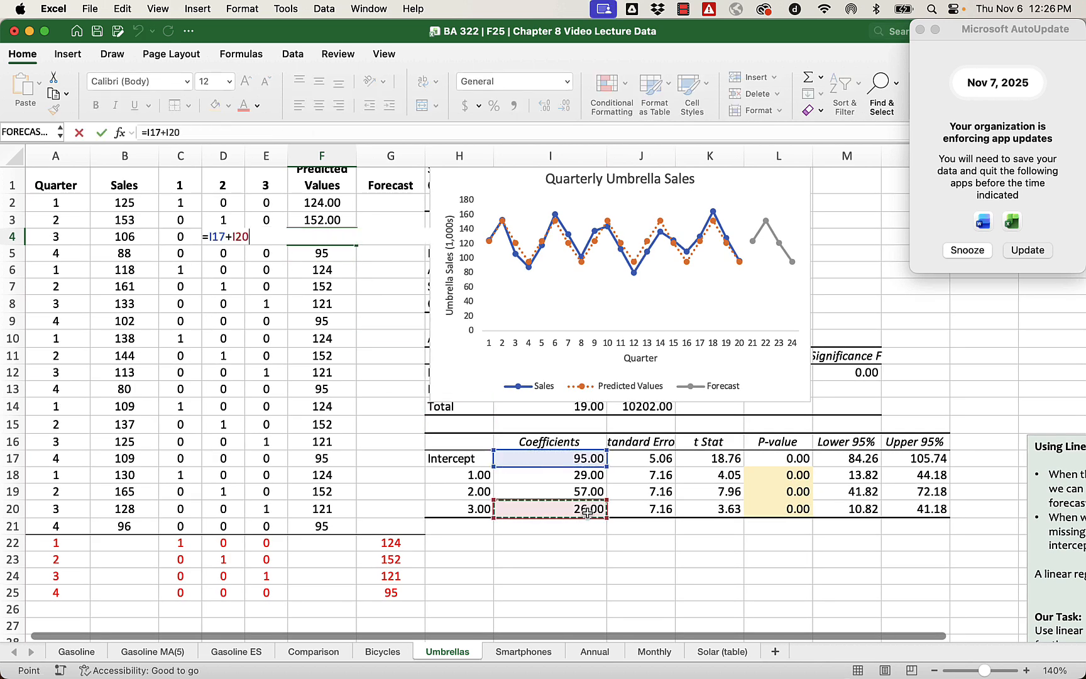
key(Return)
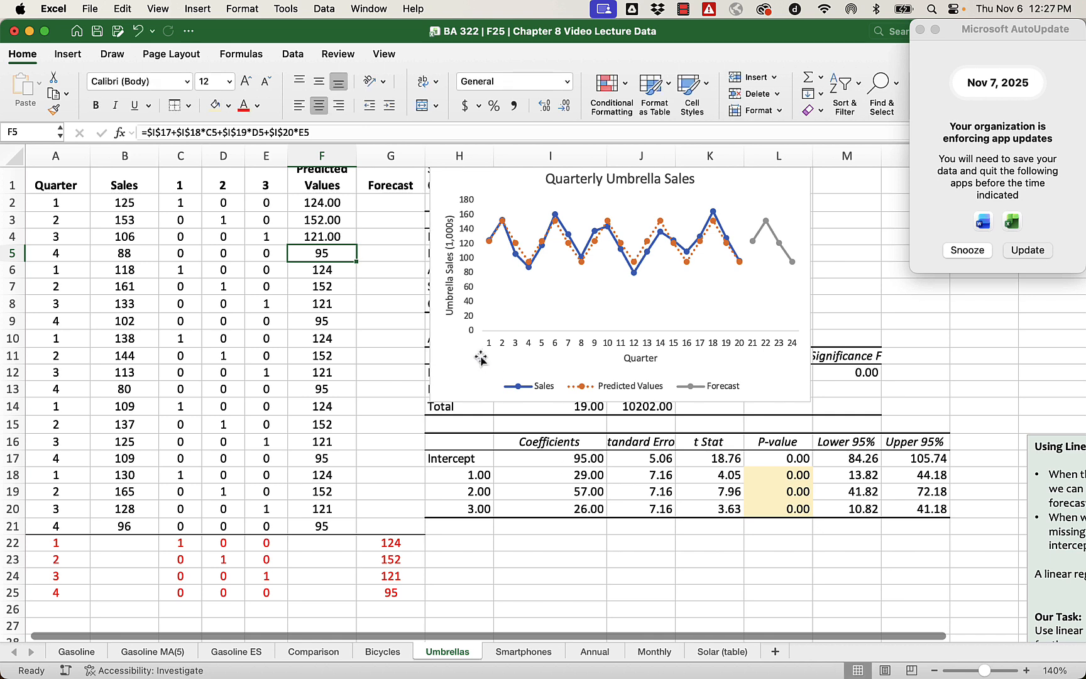
Replace the predicted-value formula in F5 with the intercept alone, =I17, and highlight the intercept label and coefficient.
double_click(339, 254)
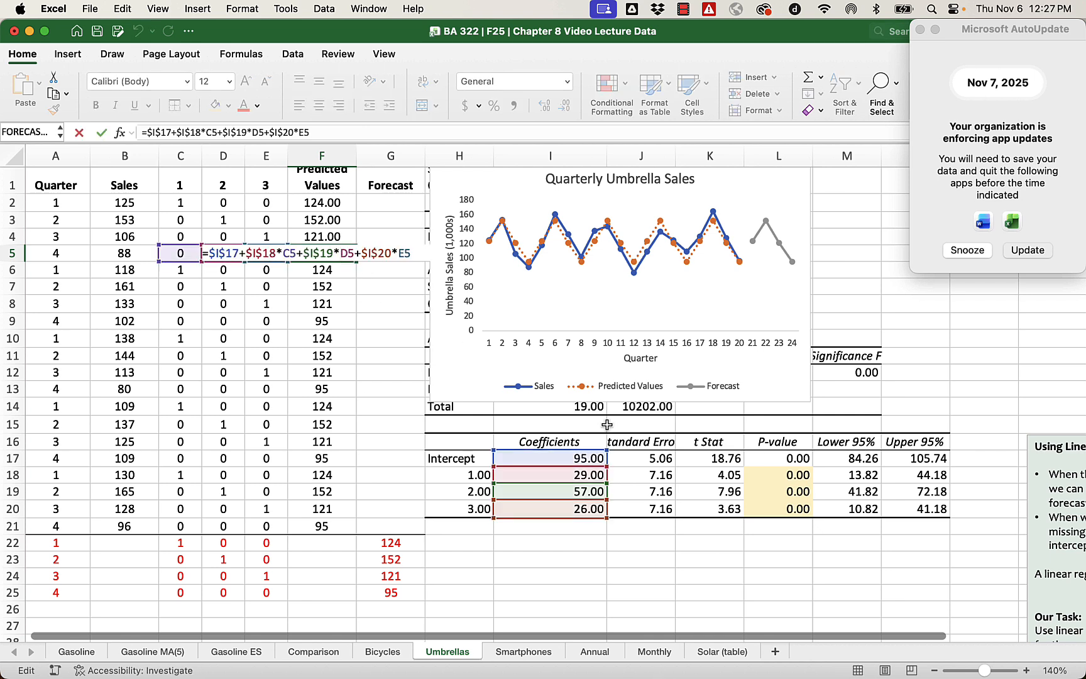
key(Escape)
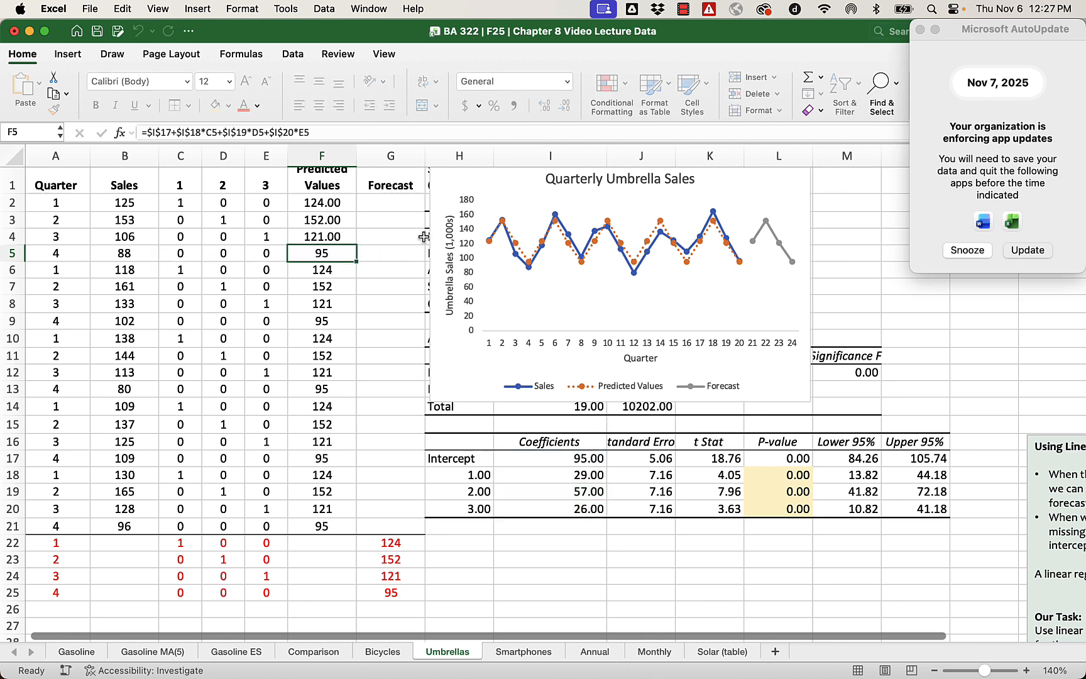
text(=)
click(575, 457)
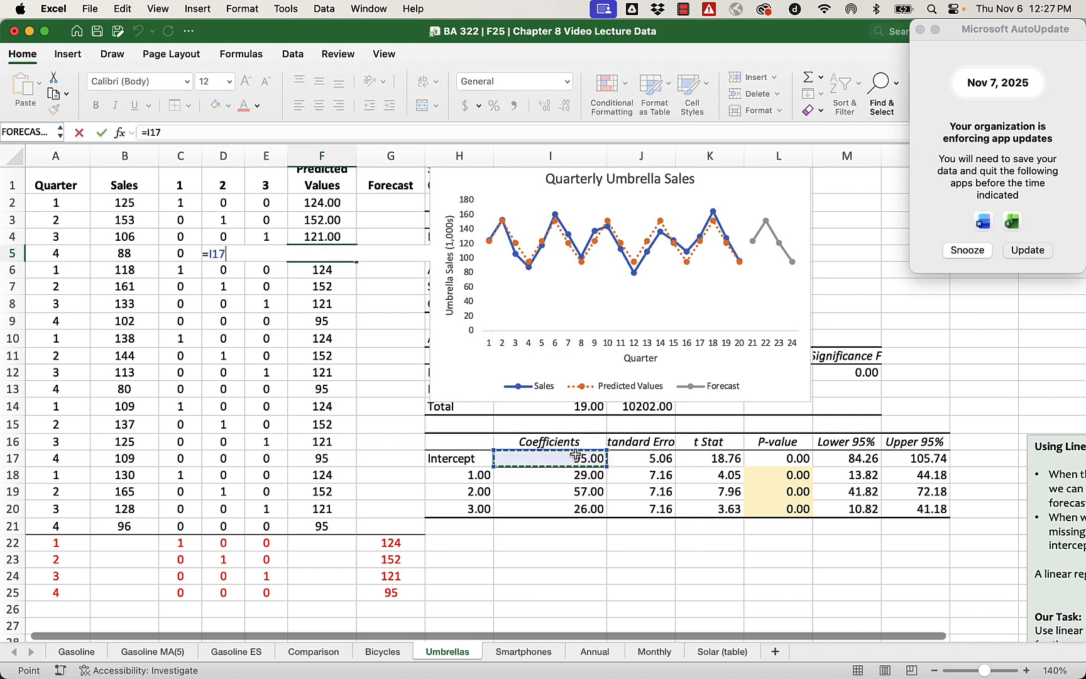
key(Return)
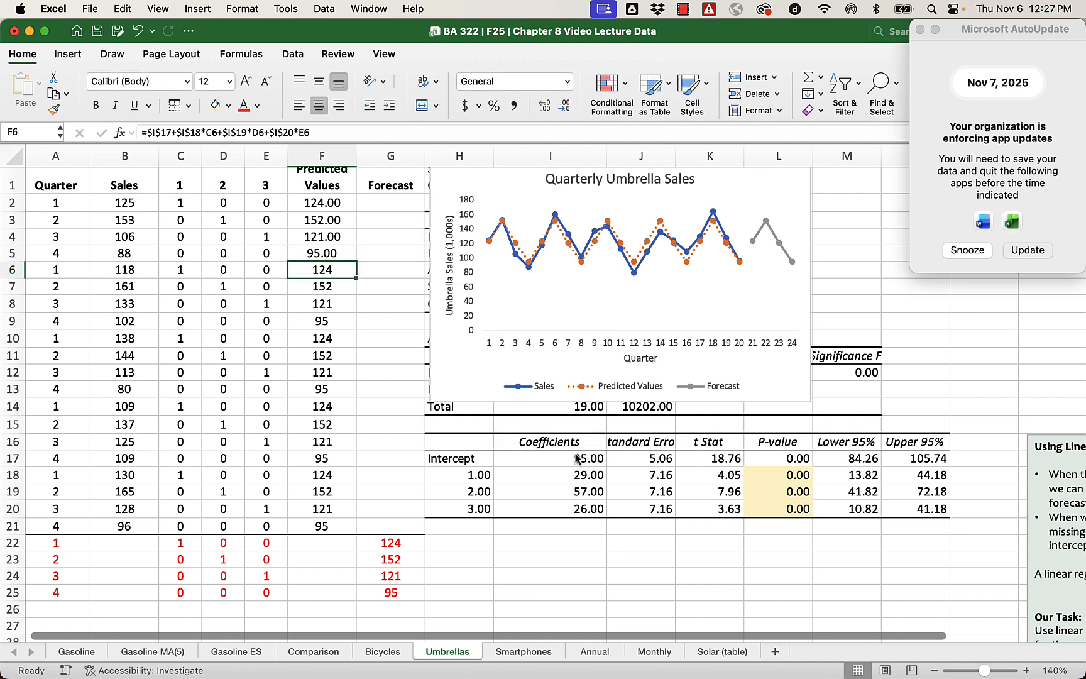
drag(469, 462, 521, 457)
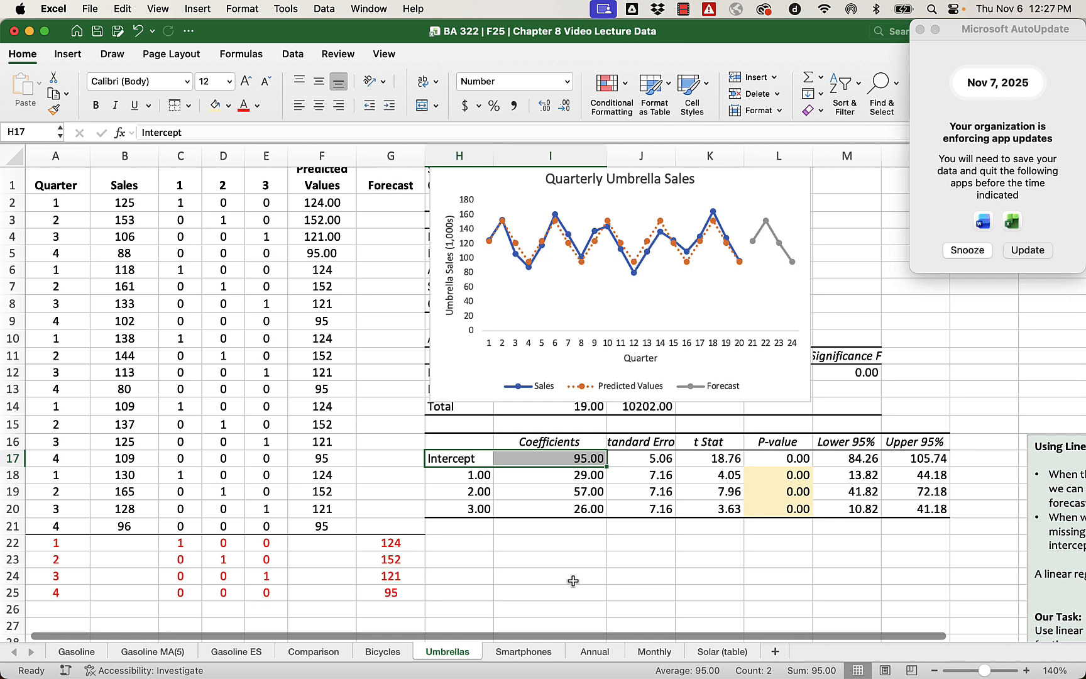
Fill the full dummy-variable regression formula from F6 up through F2, and close the Microsoft AutoUpdate notice.
click(307, 271)
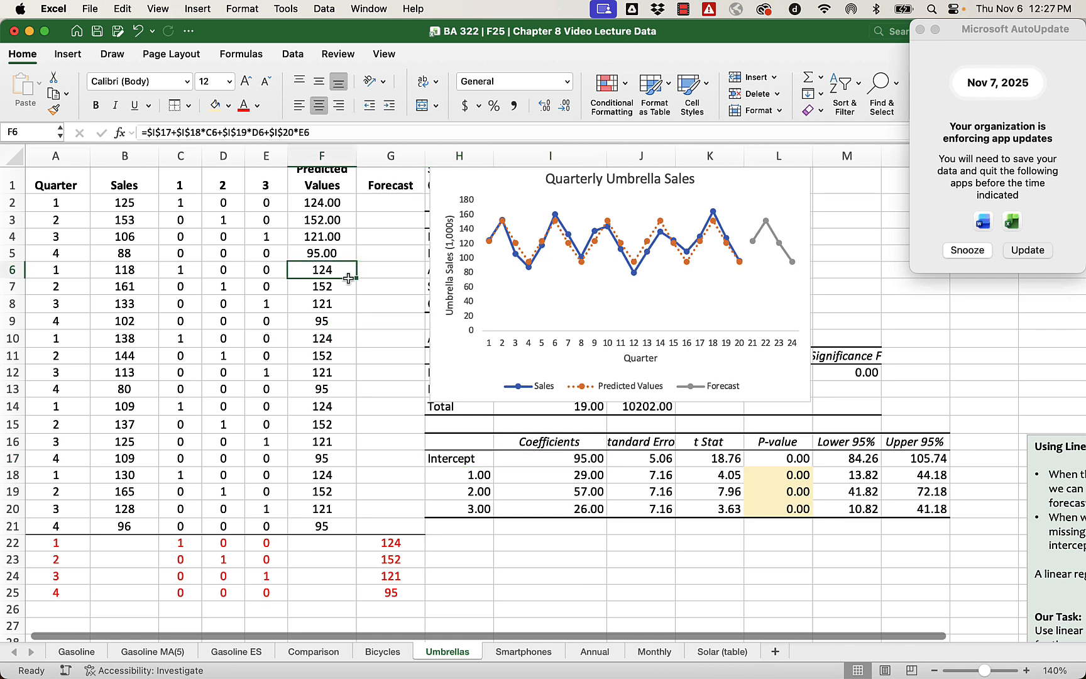
drag(348, 279, 352, 198)
click(357, 266)
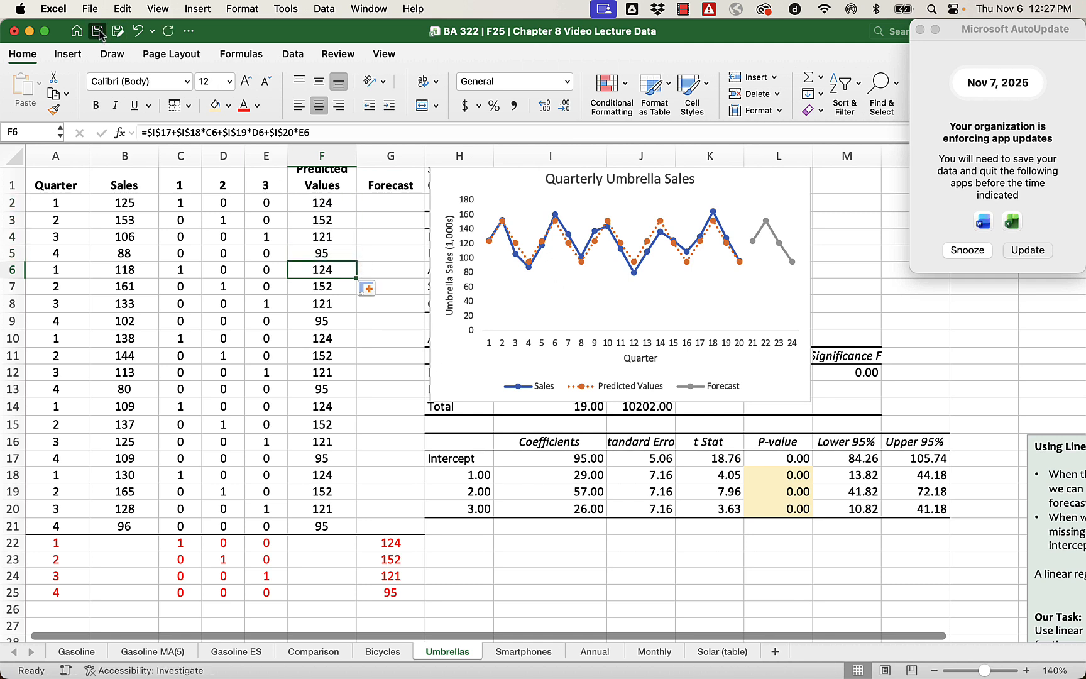
click(921, 30)
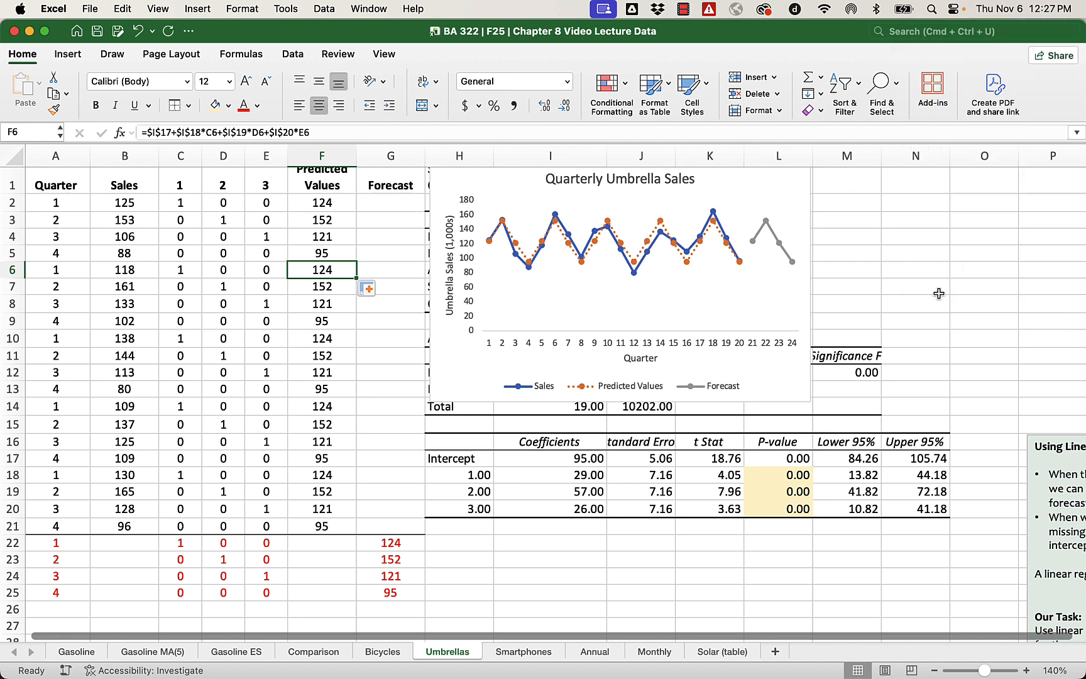